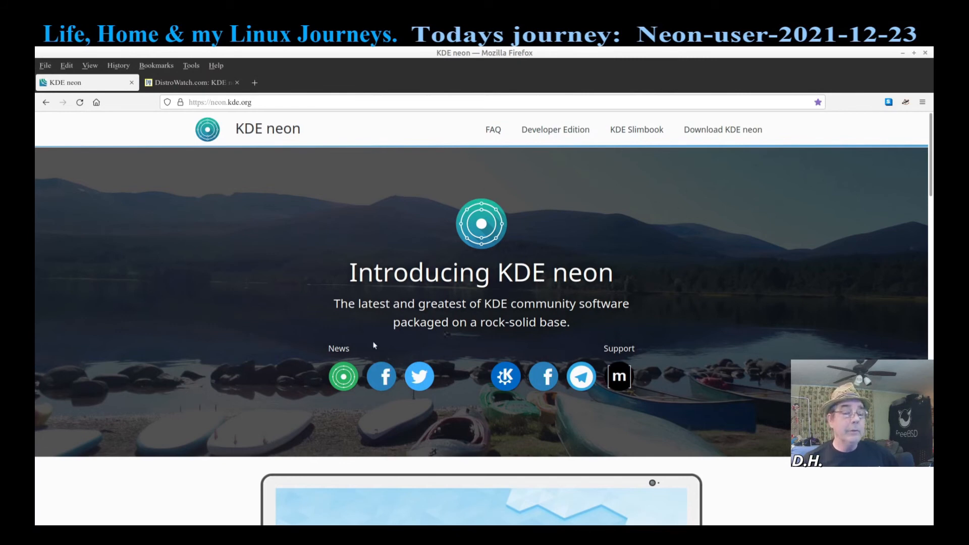
# Step: Minimize Firefox, which shows the KDE neon homepage, to reveal the desktop
pyautogui.click(902, 53)
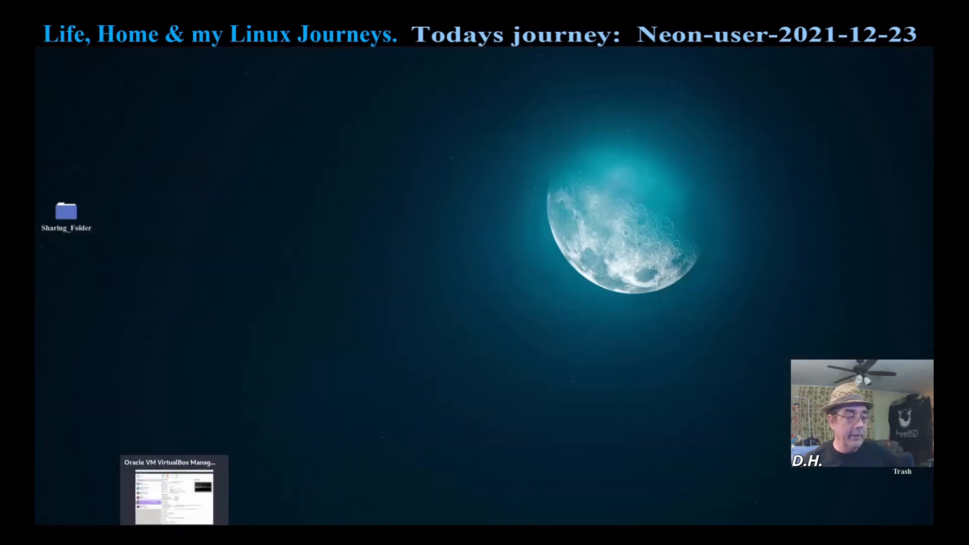
# Step: Start the Neon-User_2021-12-23 machine from VirtualBox Manager and move the manager aside
pyautogui.click(174, 531)
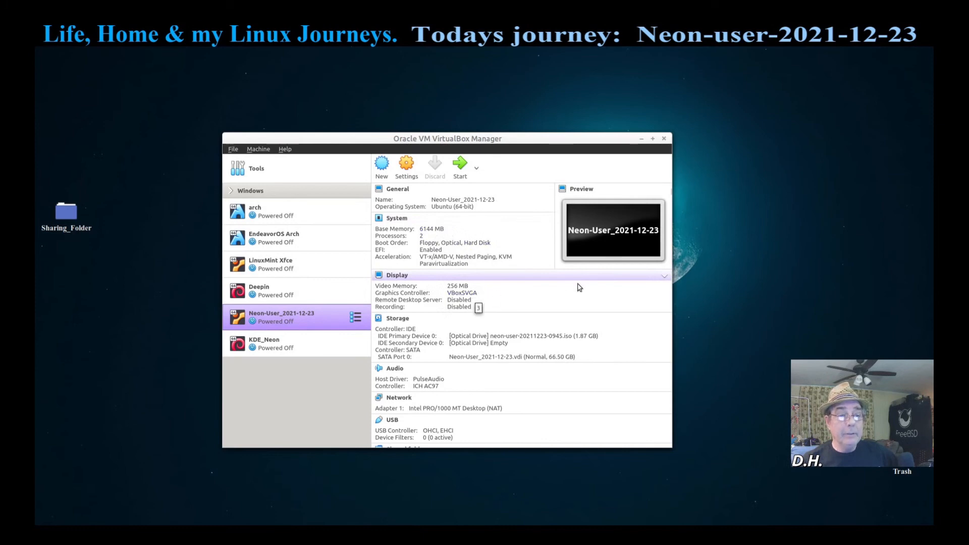
pyautogui.click(462, 175)
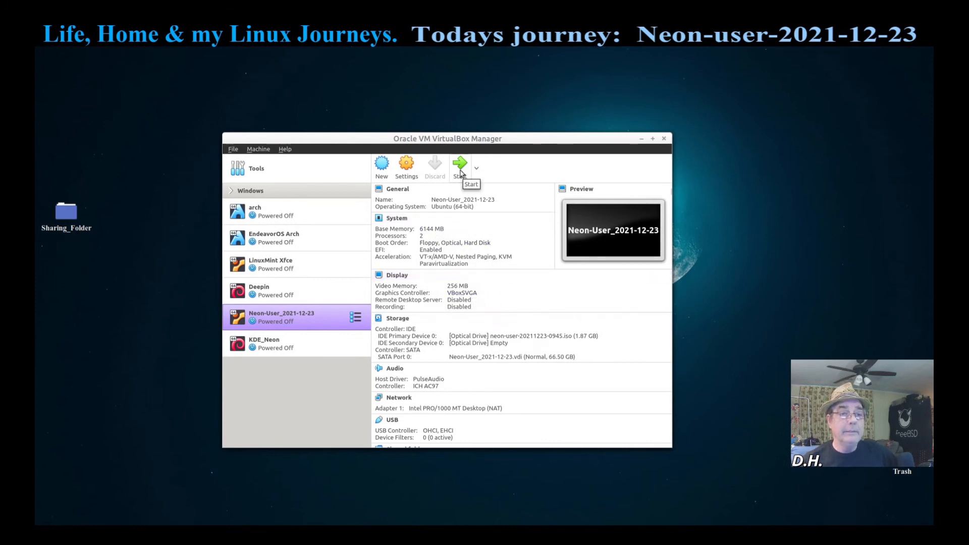
pyautogui.click(642, 140)
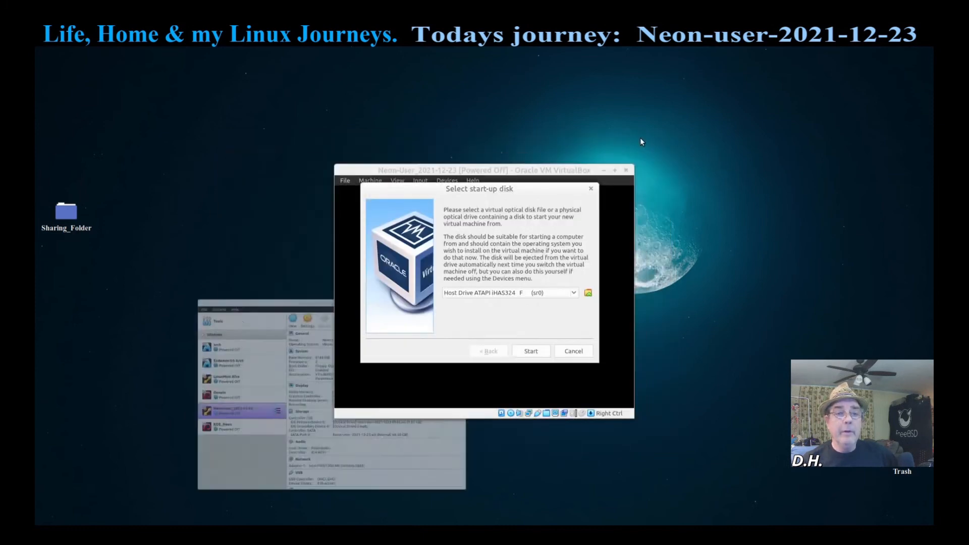
# Step: Boot from the start-up disk into the default KDE neon entry, skipping the filesystem check
pyautogui.click(531, 351)
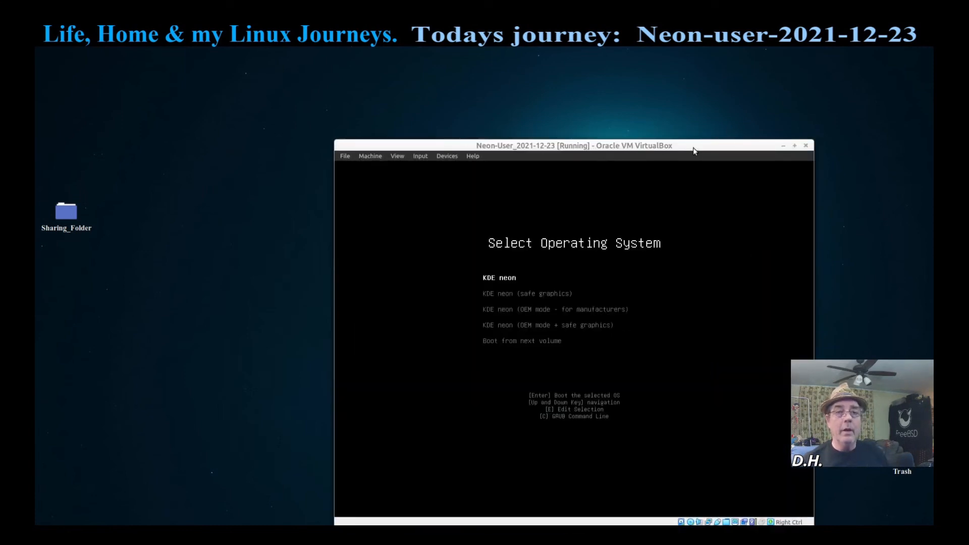
pyautogui.moveTo(694, 150); pyautogui.dragTo(623, 98)
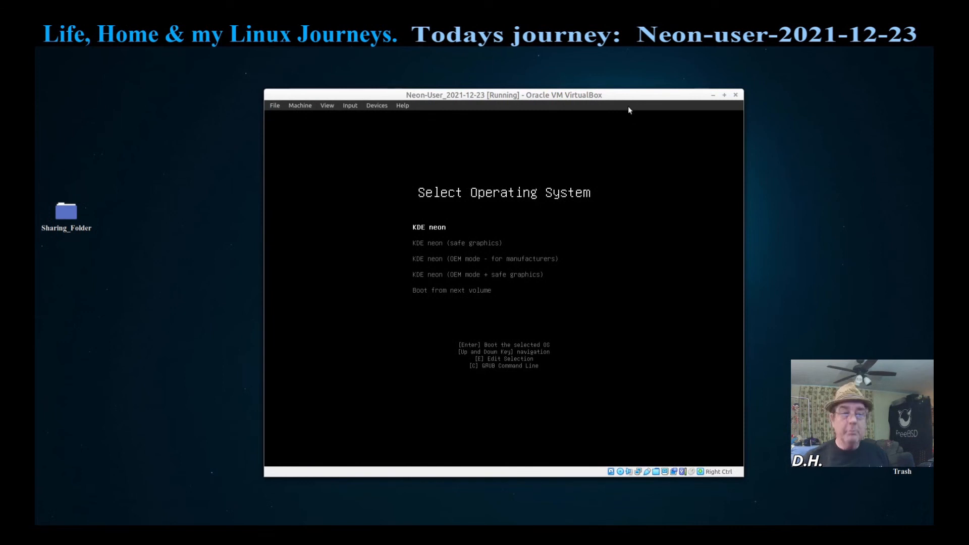
pyautogui.press('Return')
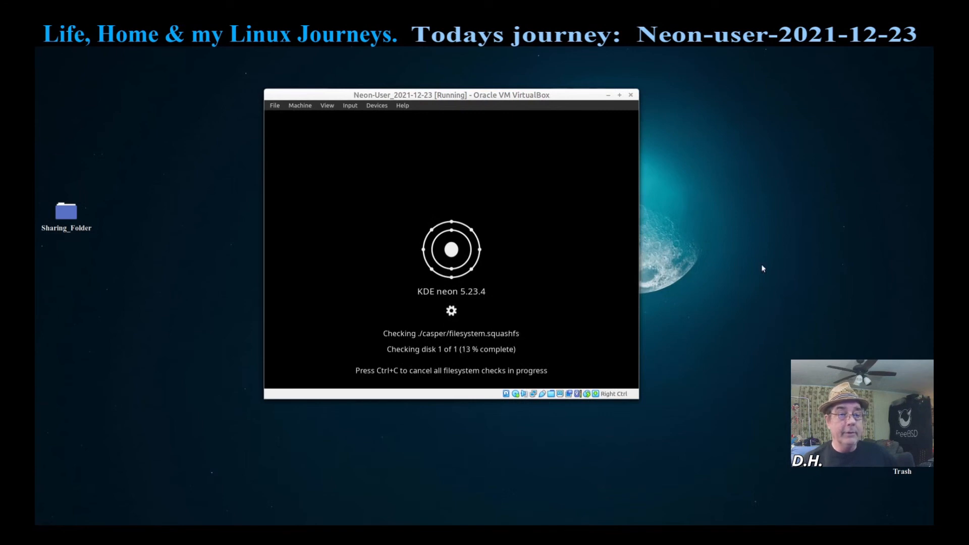
pyautogui.hotkey('ctrl', 'c')
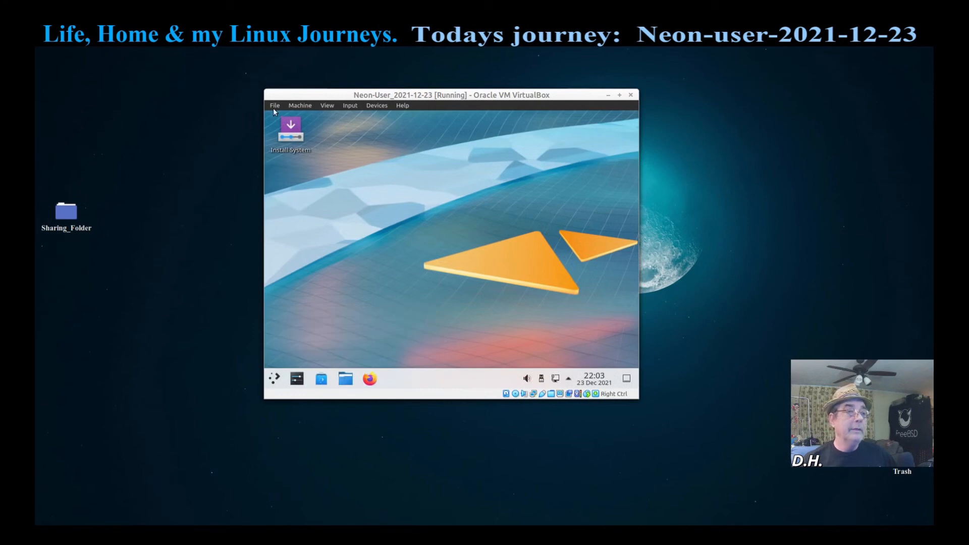
# Step: Change the live desktop resolution from 800x600 to 1600x900 (16:9) in Display Configuration
pyautogui.click(274, 379)
pyautogui.write('display')
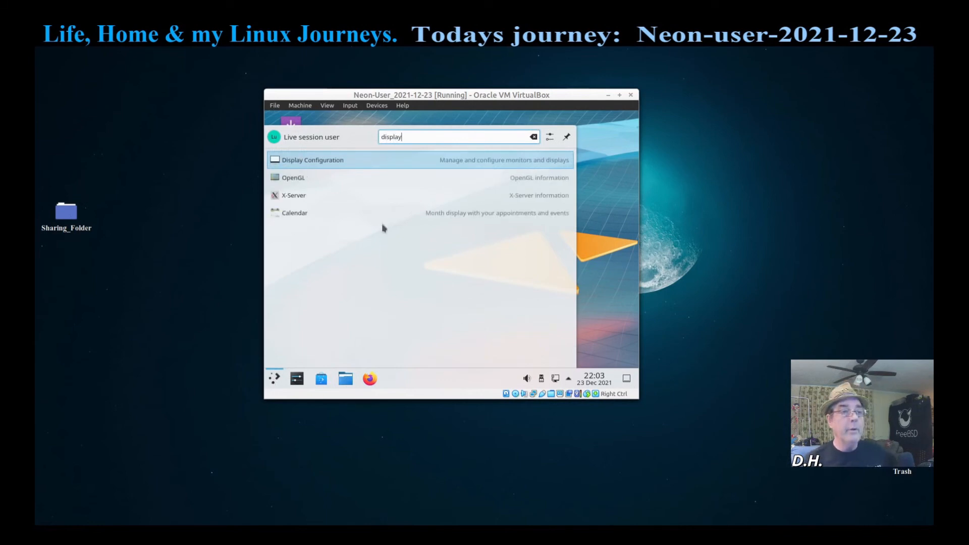
pyautogui.click(375, 165)
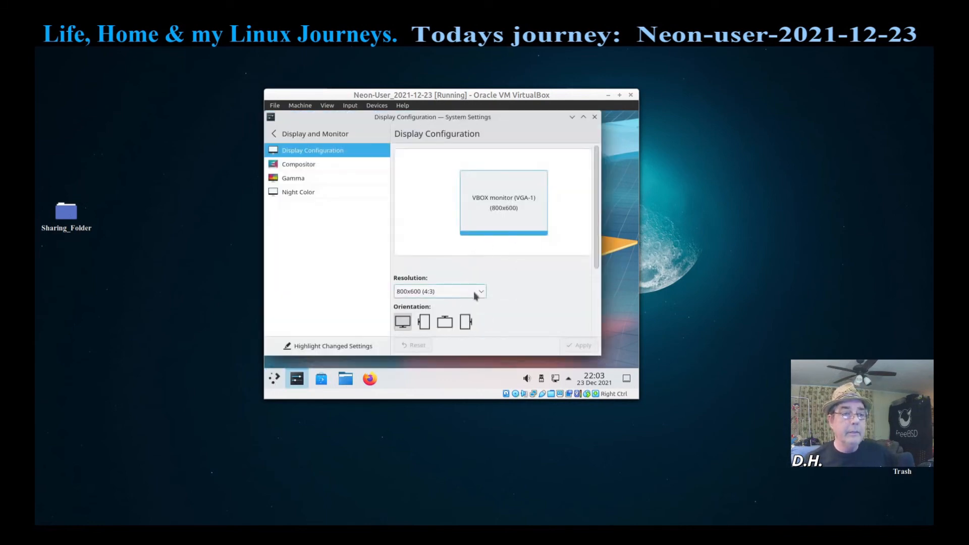
pyautogui.click(483, 294)
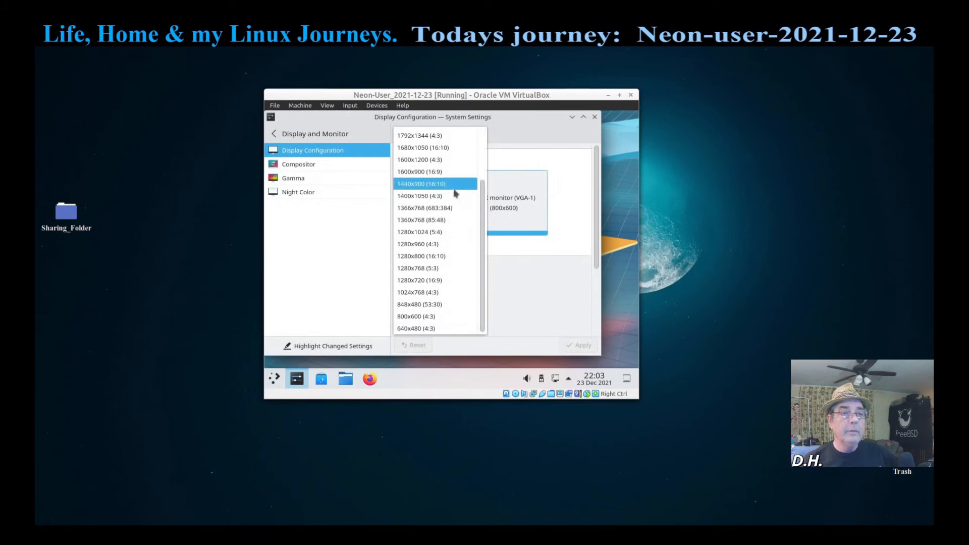
pyautogui.click(447, 172)
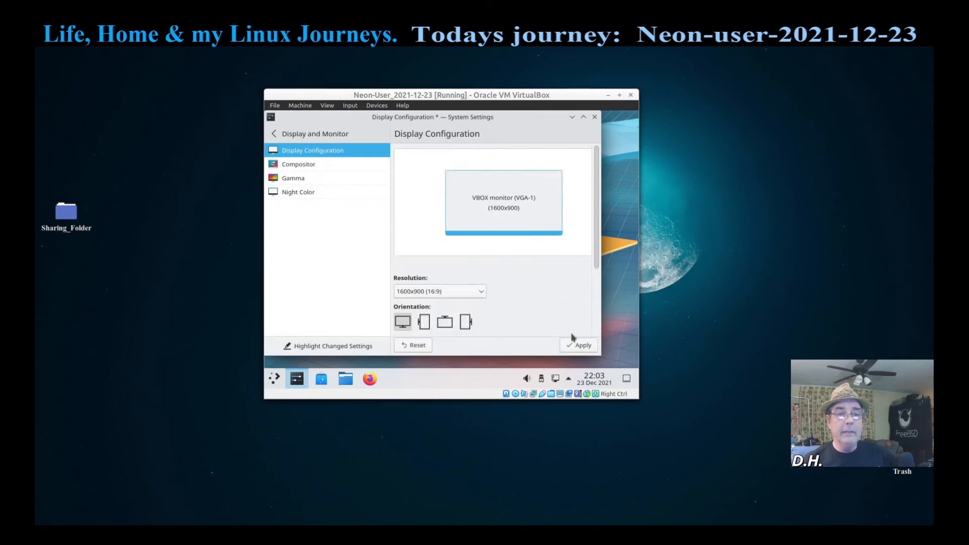
pyautogui.click(577, 345)
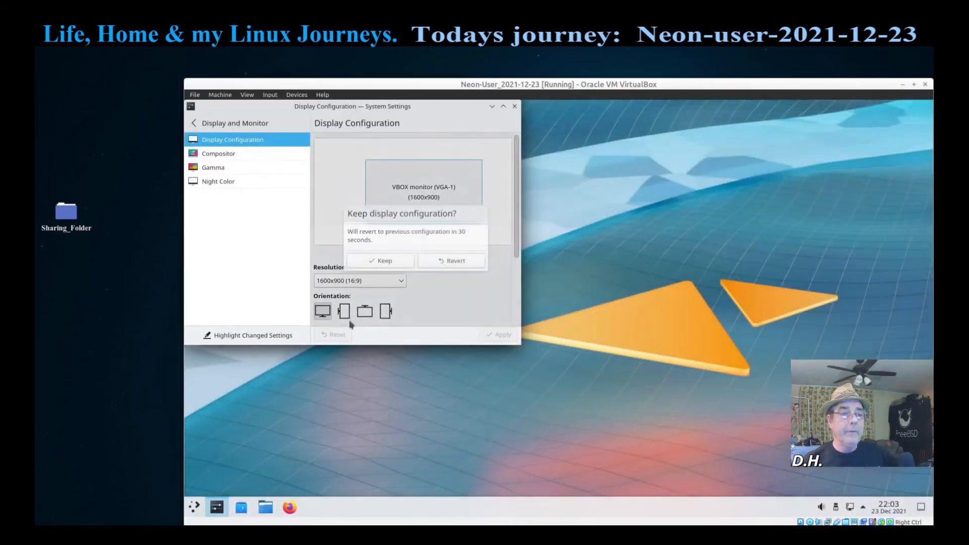
pyautogui.click(514, 106)
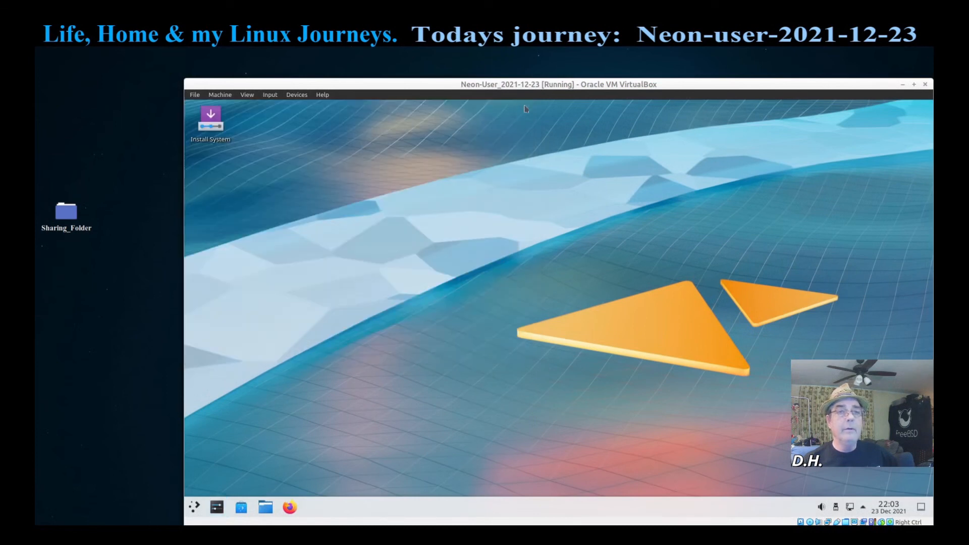
pyautogui.moveTo(553, 89); pyautogui.dragTo(494, 85)
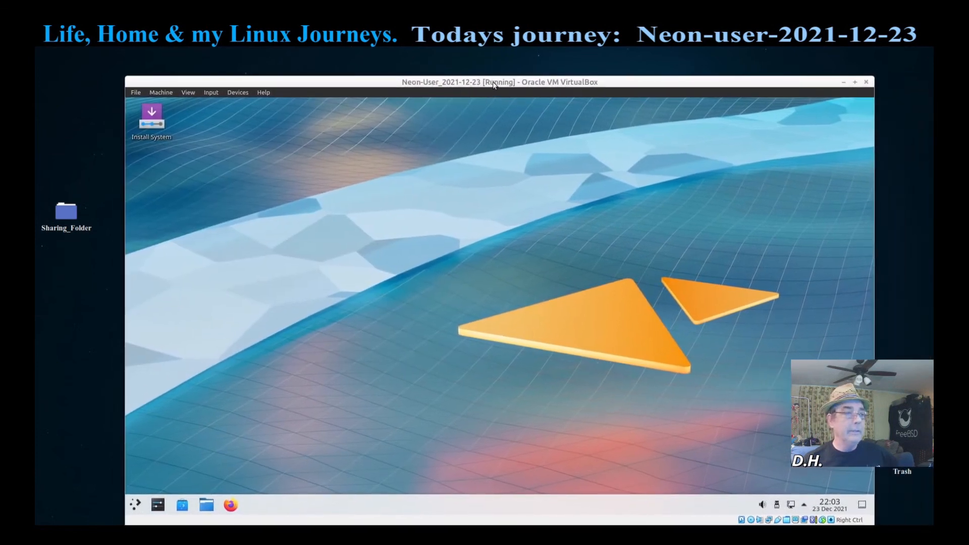
# Step: Launch Install System, view and dismiss the About information, then continue to Location
pyautogui.click(151, 126)
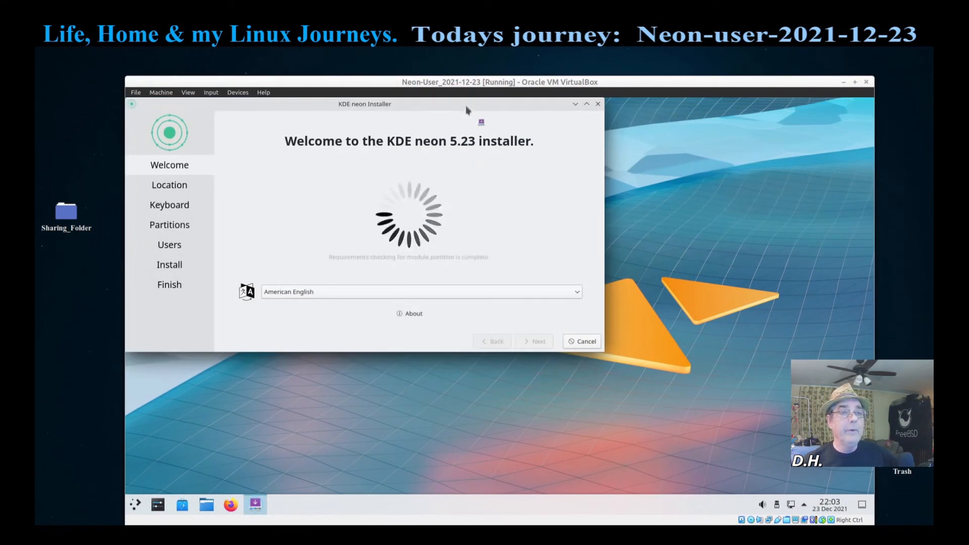
pyautogui.moveTo(465, 104); pyautogui.dragTo(564, 163)
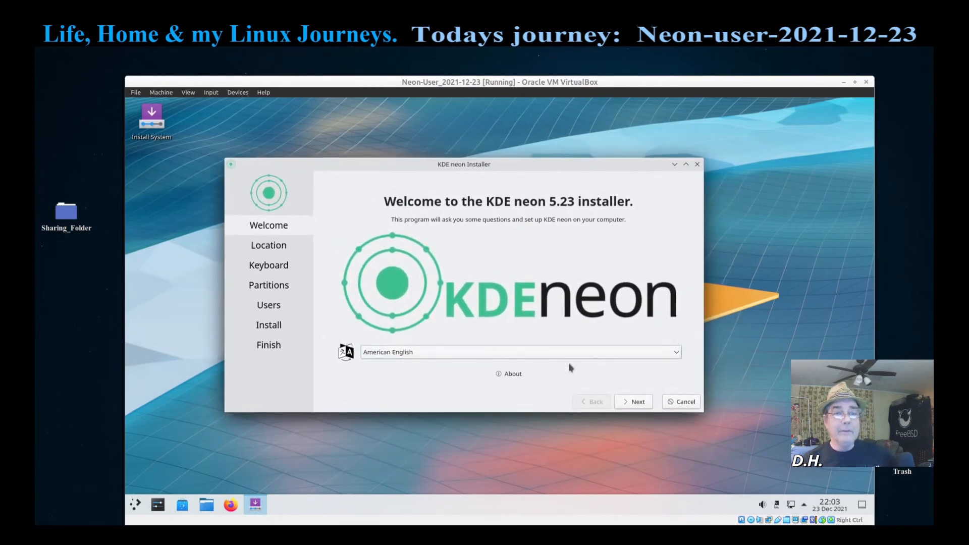
pyautogui.click(509, 374)
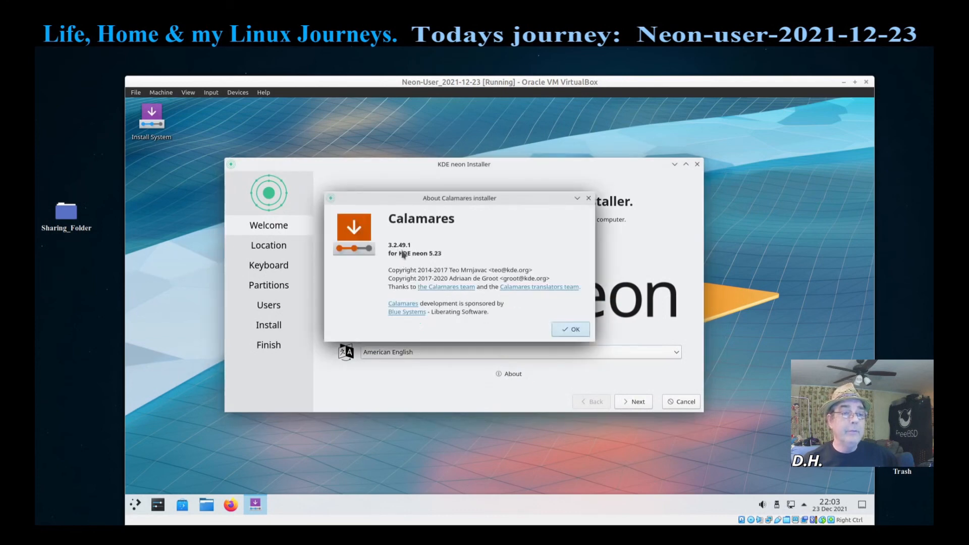
pyautogui.click(576, 330)
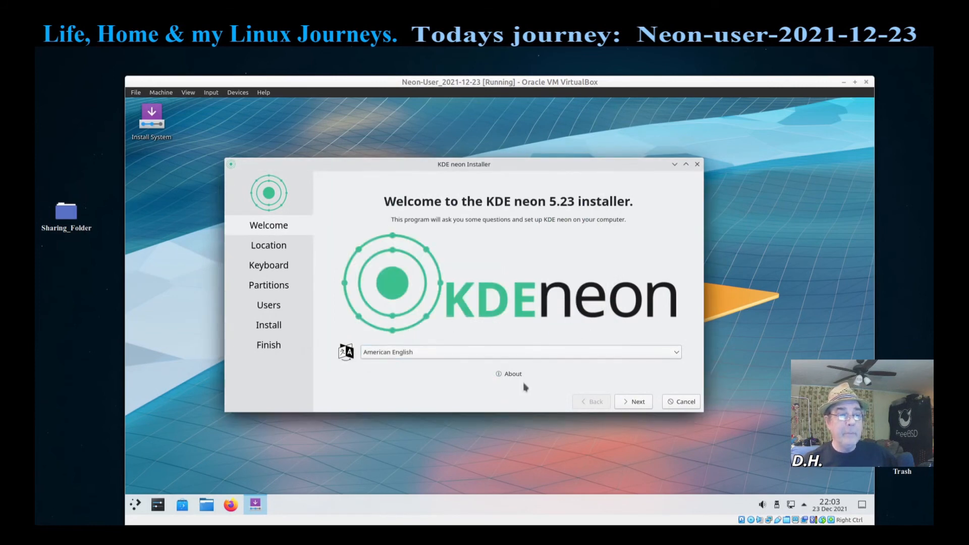
pyautogui.click(637, 401)
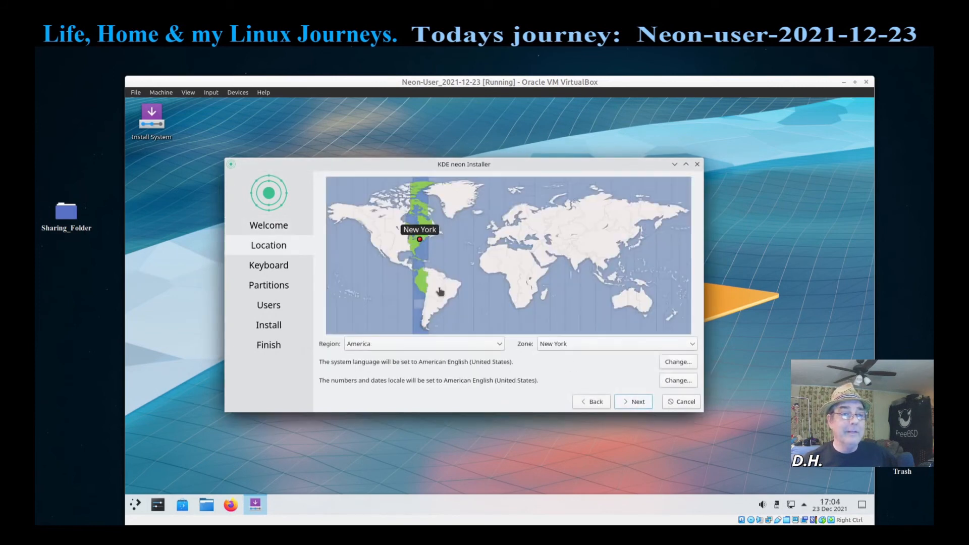
# Step: Pick a zone on the map, then choose Chicago from the Zone list and continue
pyautogui.click(408, 239)
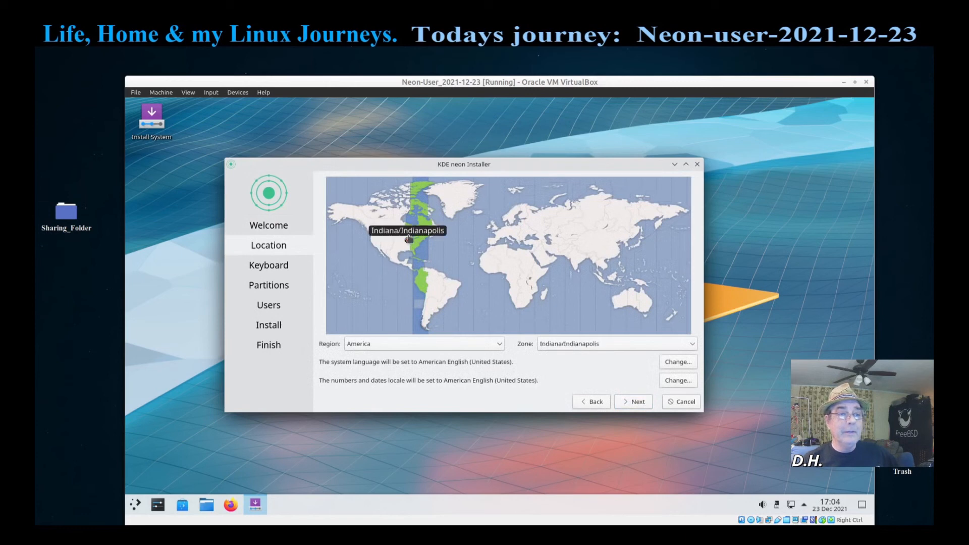
pyautogui.click(405, 236)
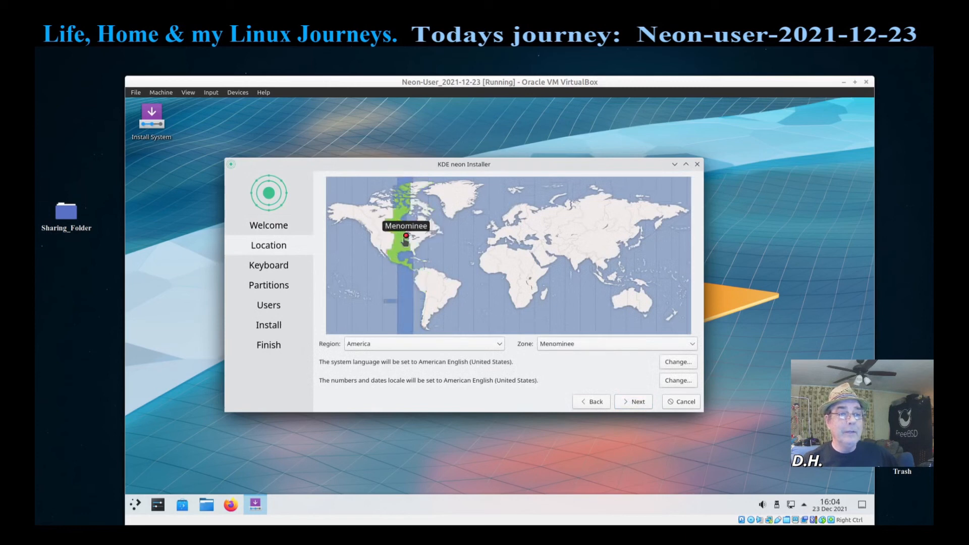
pyautogui.click(691, 345)
pyautogui.scroll(-3, 635, 412)
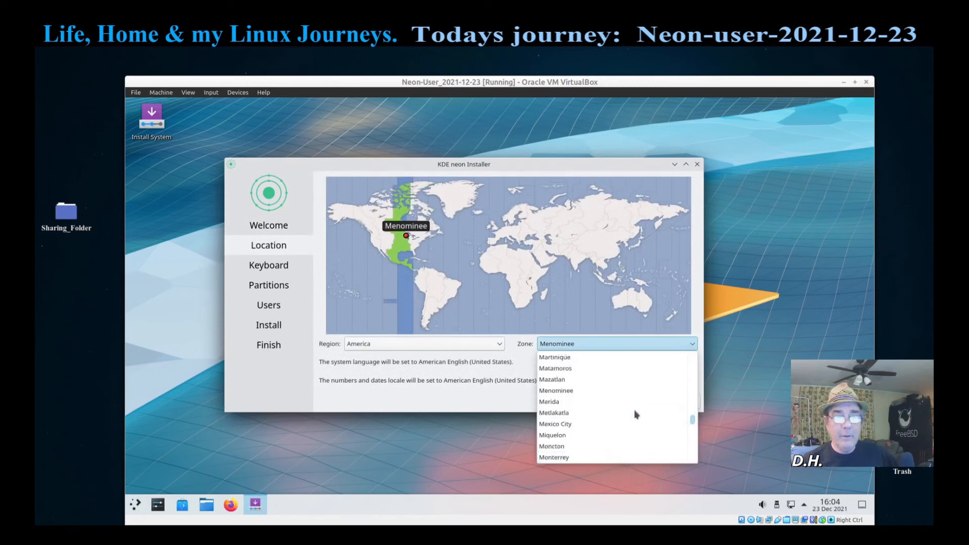
pyautogui.scroll(-5, 633, 413)
pyautogui.scroll(15, 633, 413)
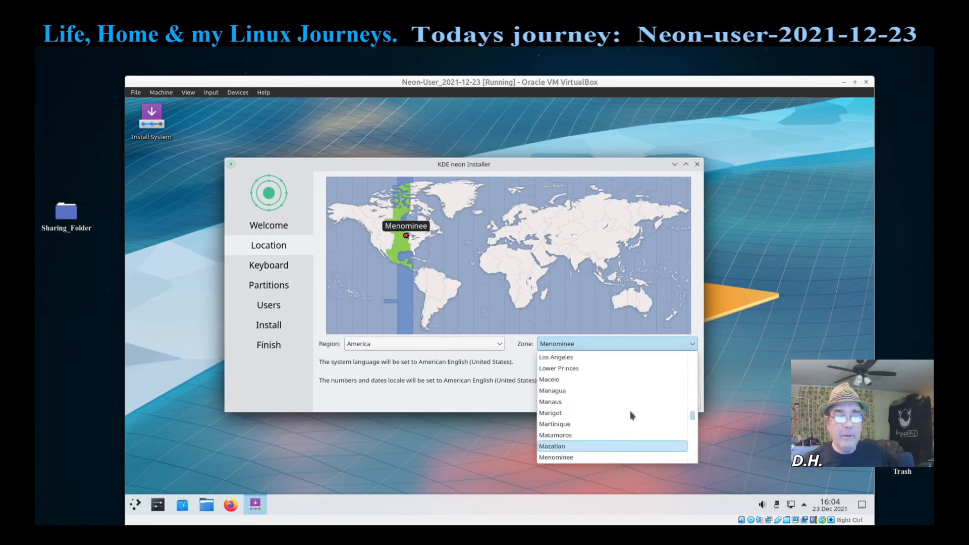
pyautogui.scroll(6, 630, 414)
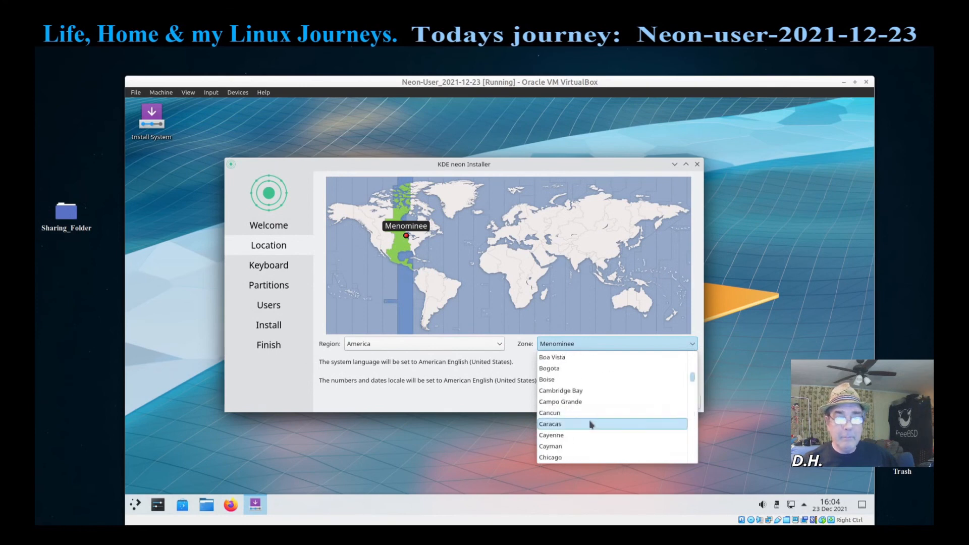
pyautogui.click(572, 456)
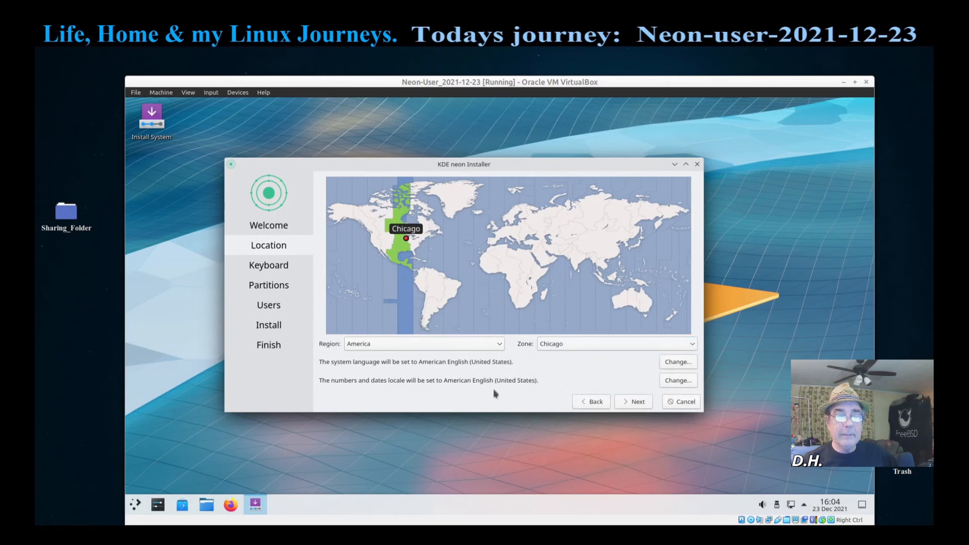
pyautogui.click(637, 401)
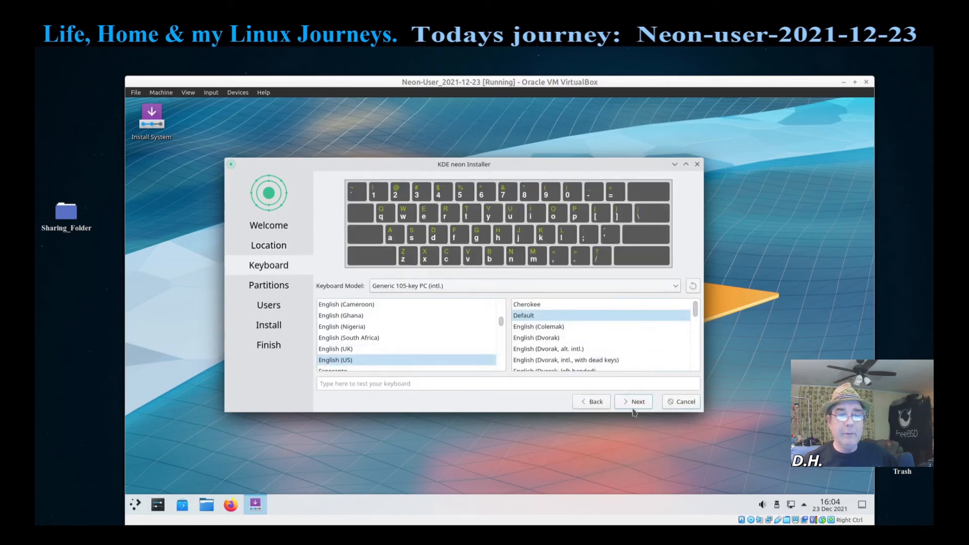
# Step: Choose Manual partitioning and create a GPT partition table on the 66.50 GiB VBOX HARDDISK
pyautogui.click(636, 402)
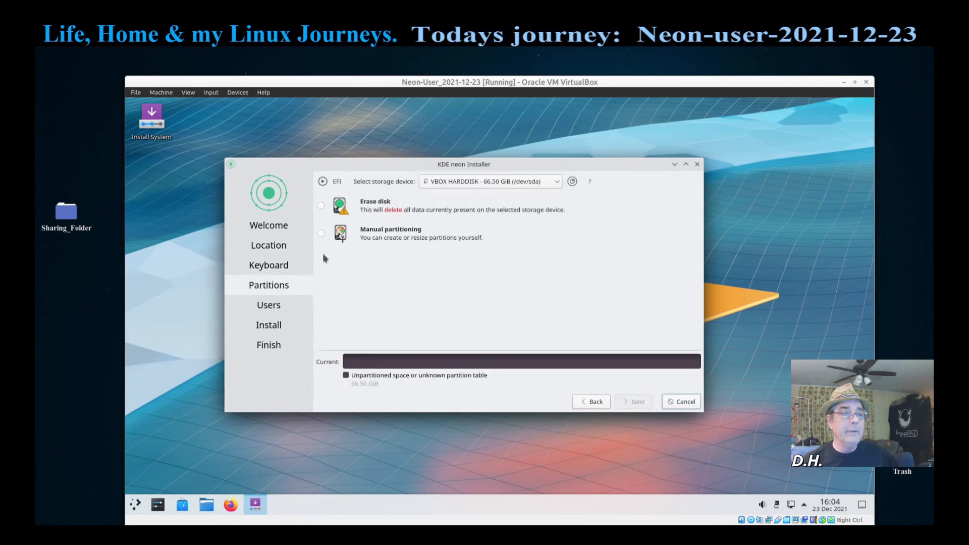
pyautogui.click(321, 233)
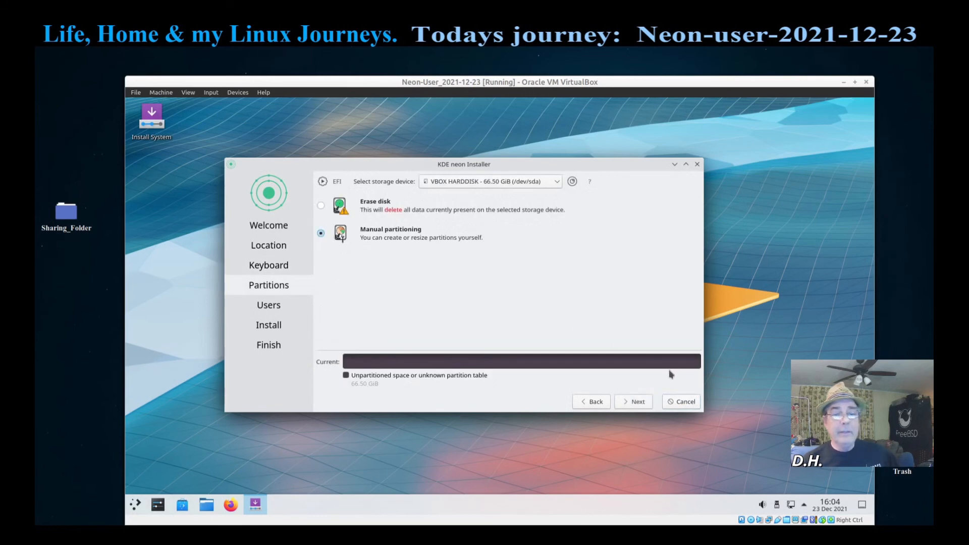
pyautogui.click(641, 402)
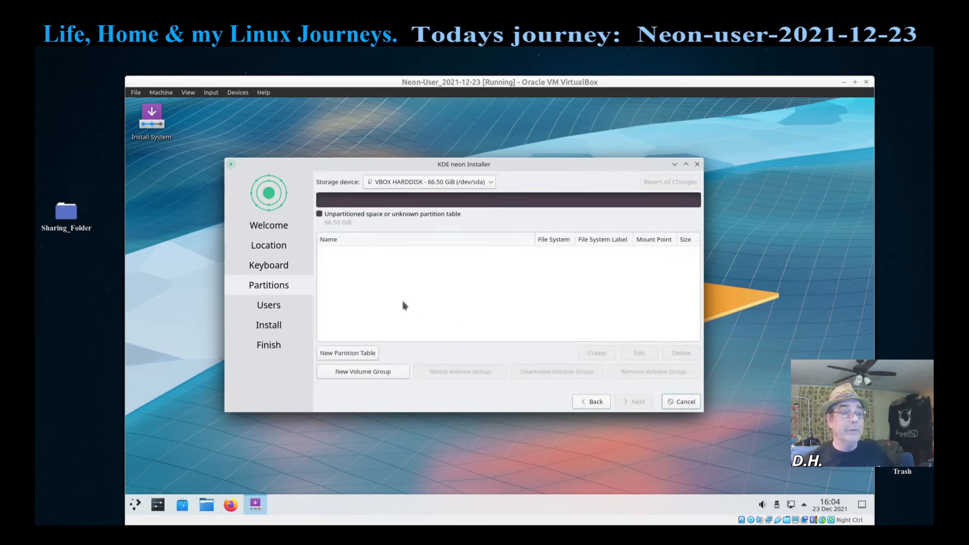
pyautogui.click(349, 352)
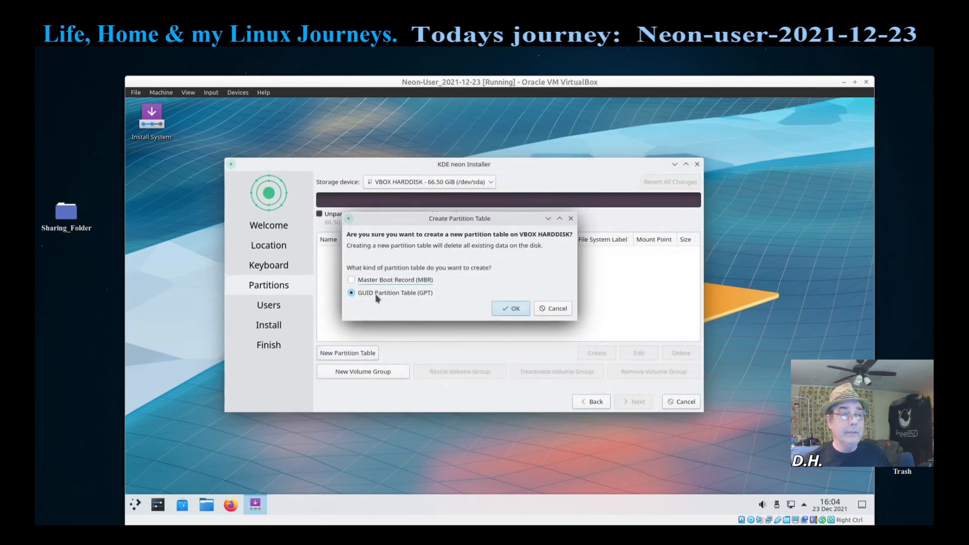
pyautogui.click(510, 309)
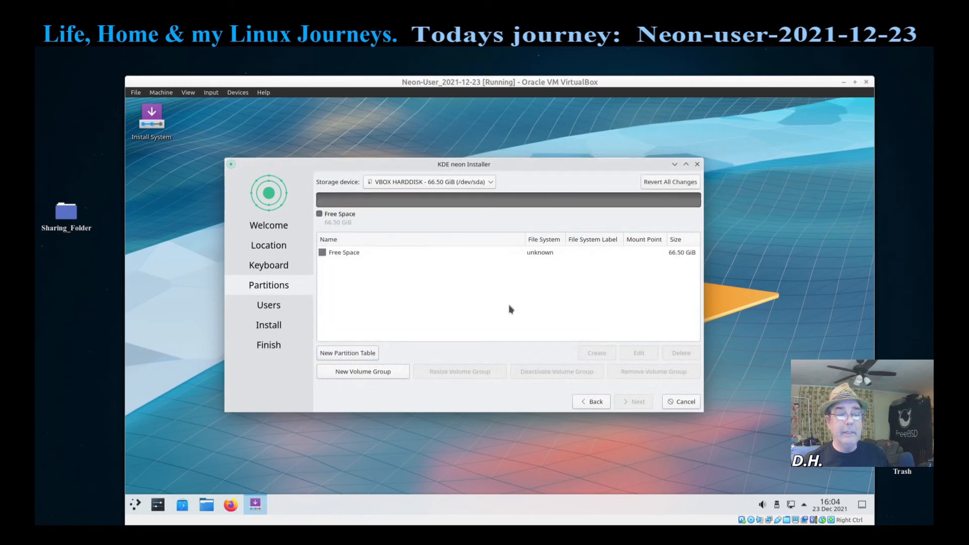
pyautogui.click(343, 253)
# Step: Start a new partition in the free space and set its size to 512 MiB
pyautogui.click(600, 354)
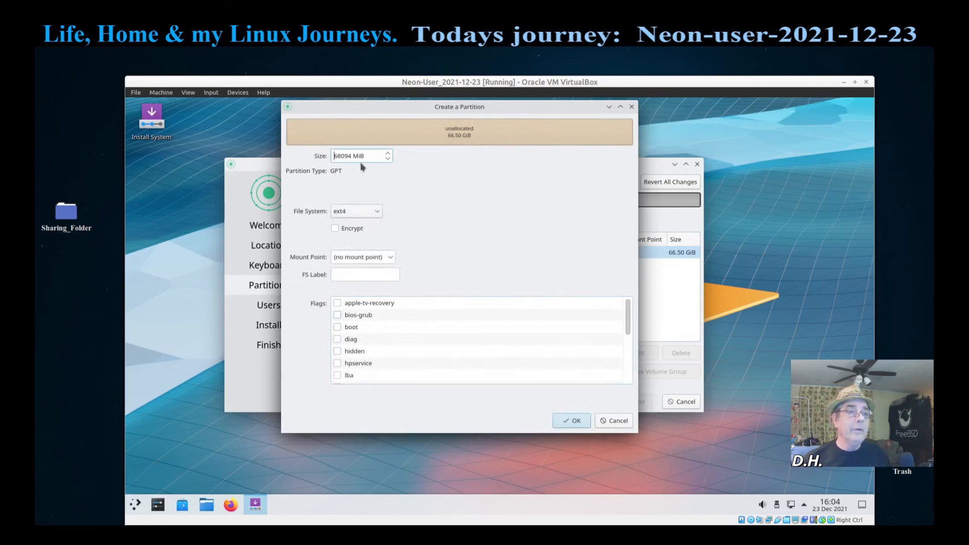
pyautogui.doubleClick(351, 156)
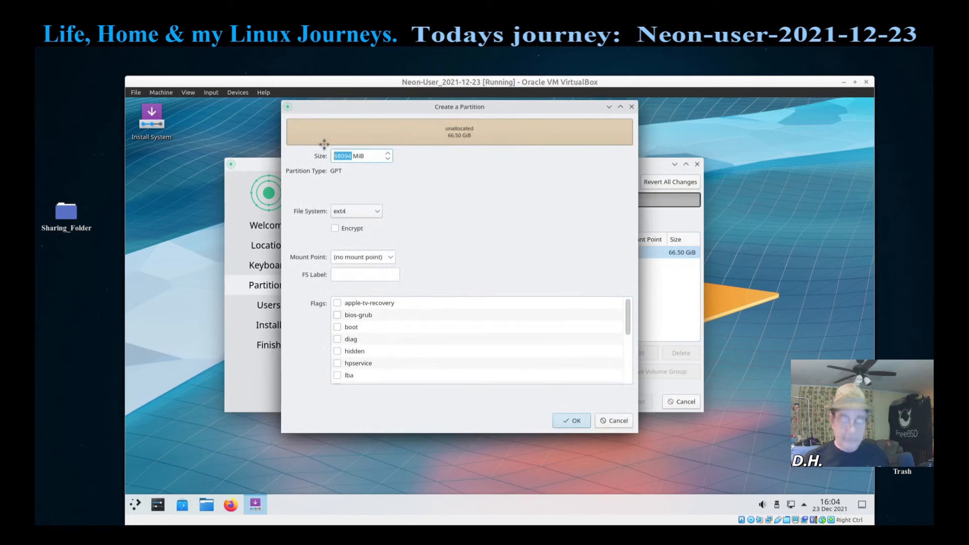
pyautogui.press('End')
pyautogui.press('Down')
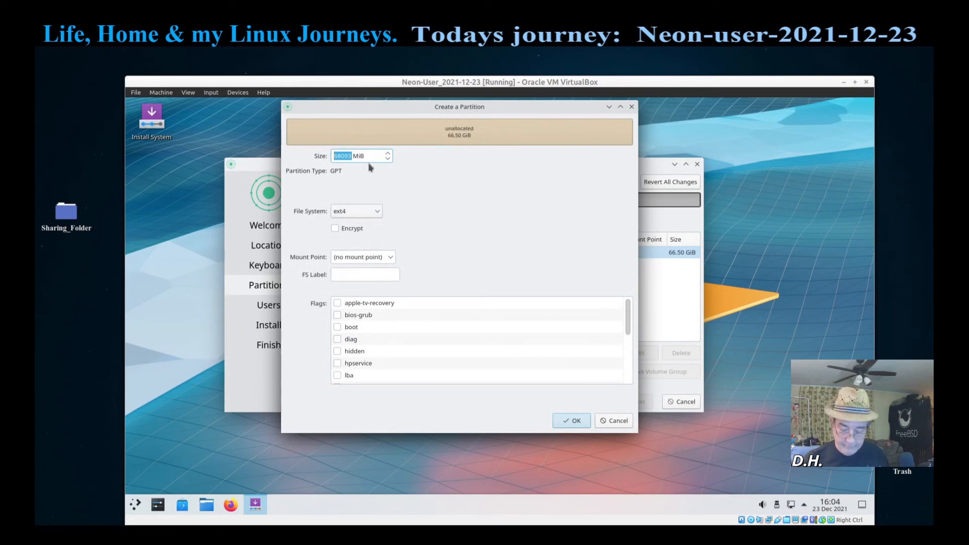
pyautogui.press('Down')
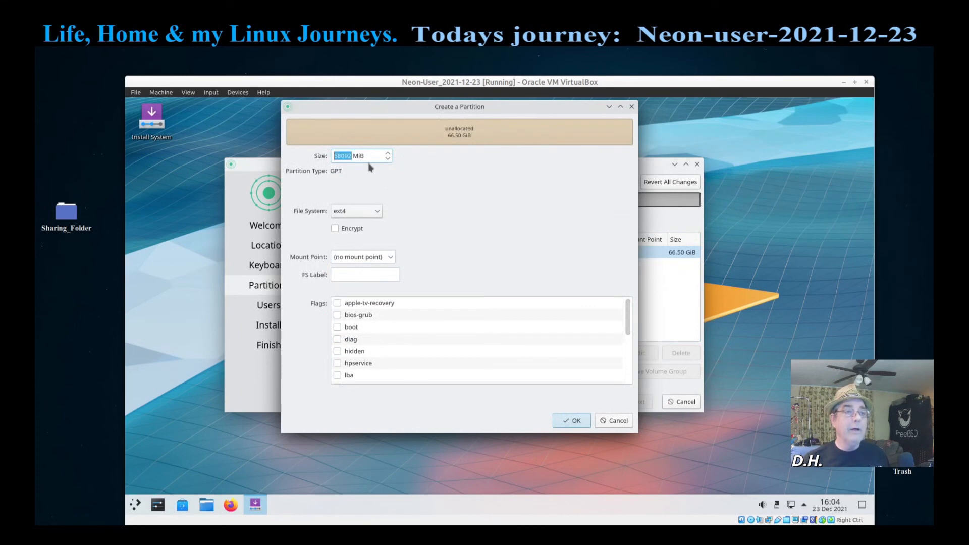
pyautogui.click(351, 155)
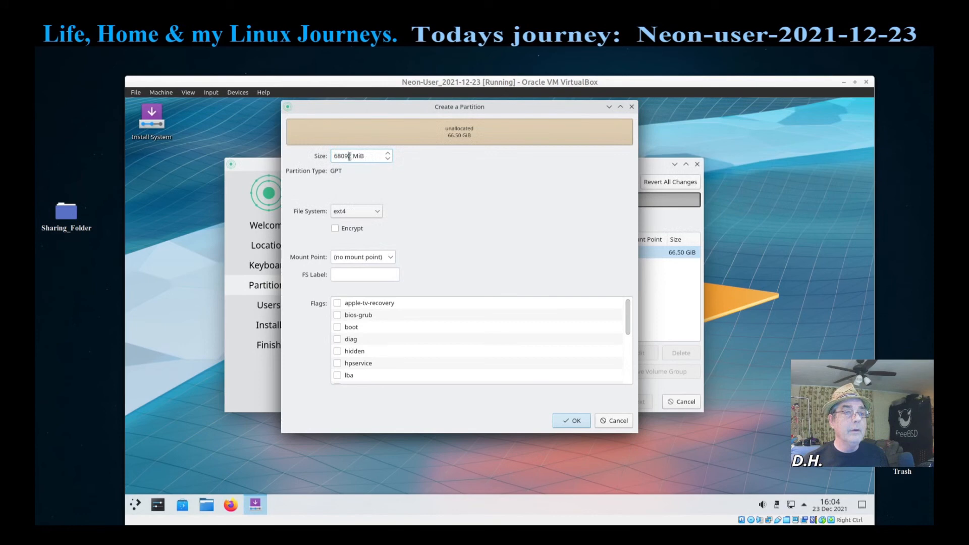
pyautogui.moveTo(349, 156); pyautogui.dragTo(291, 127)
pyautogui.click(352, 155)
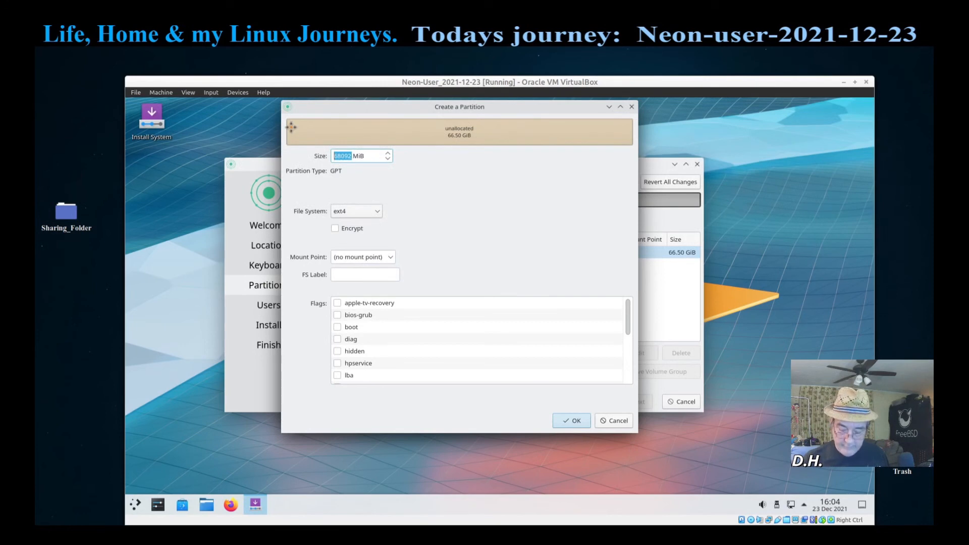
pyautogui.press('Down')
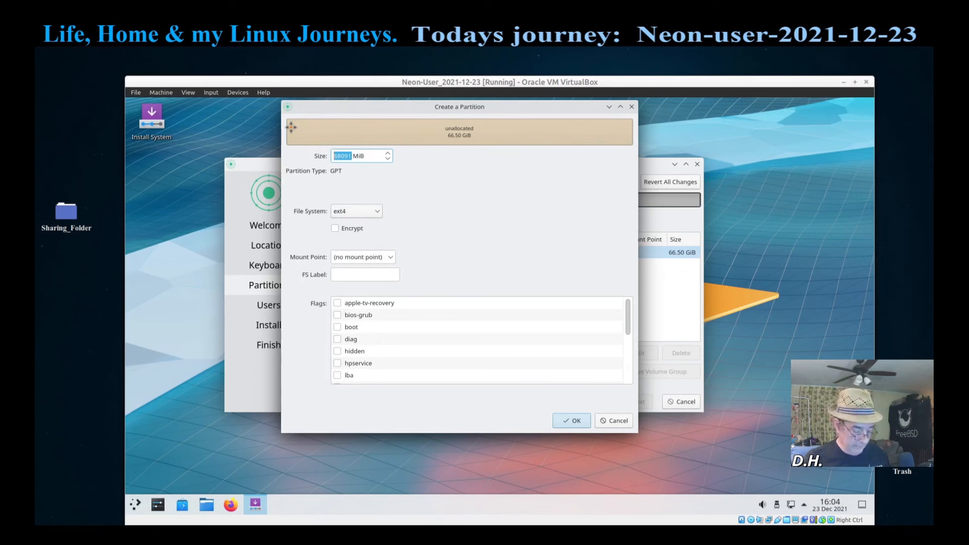
pyautogui.write('512')
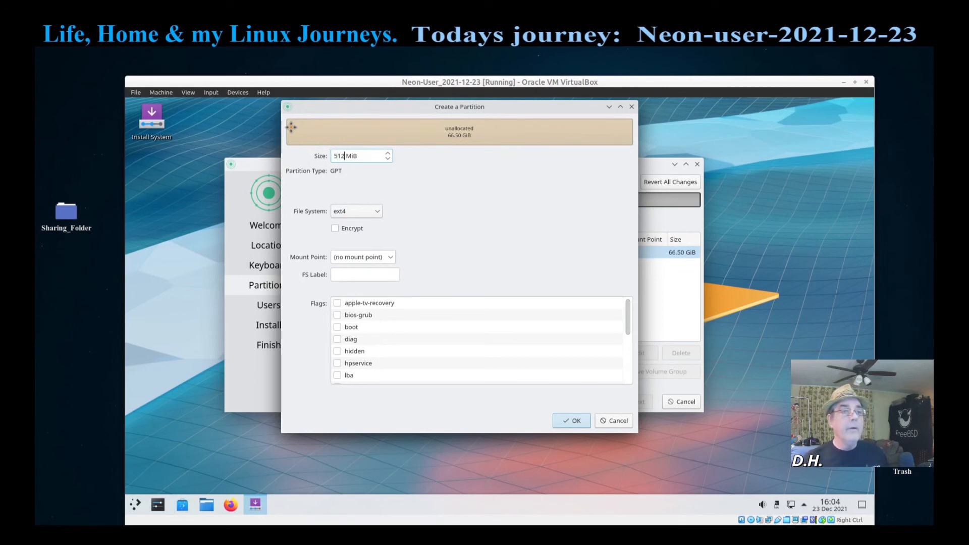
# Step: Give the partition a fat32 file system mounted at /boot/efi and create it
pyautogui.click(379, 212)
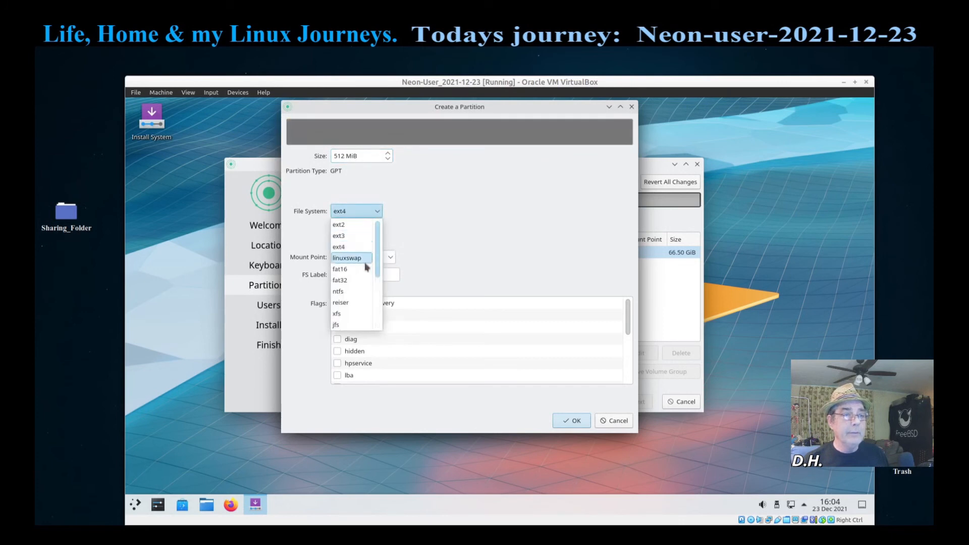
pyautogui.click(361, 280)
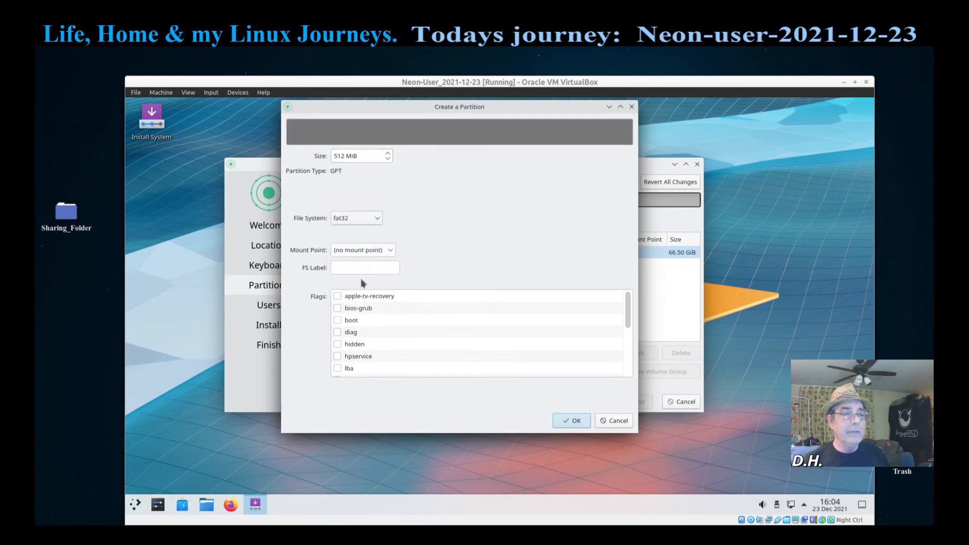
pyautogui.click(393, 252)
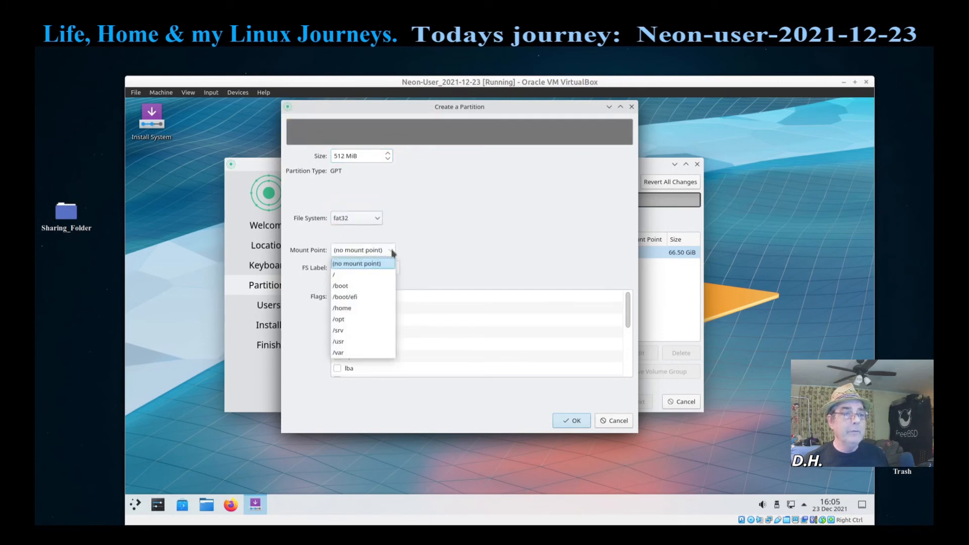
pyautogui.click(375, 298)
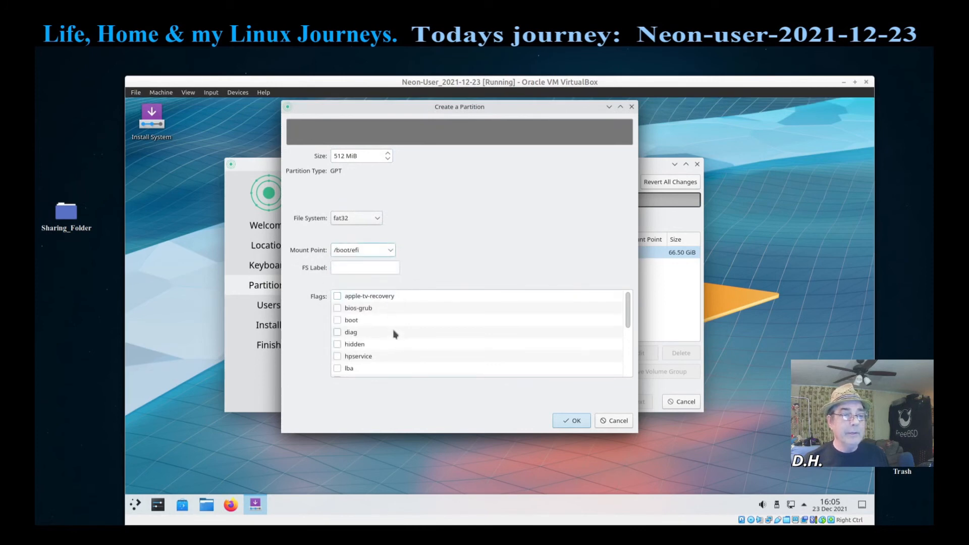
pyautogui.scroll(-3, 394, 333)
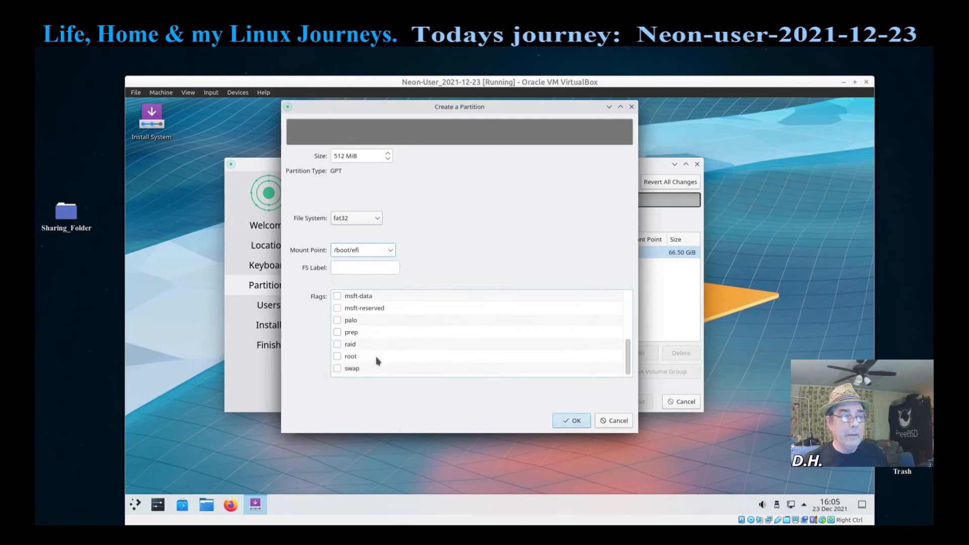
pyautogui.scroll(3, 375, 356)
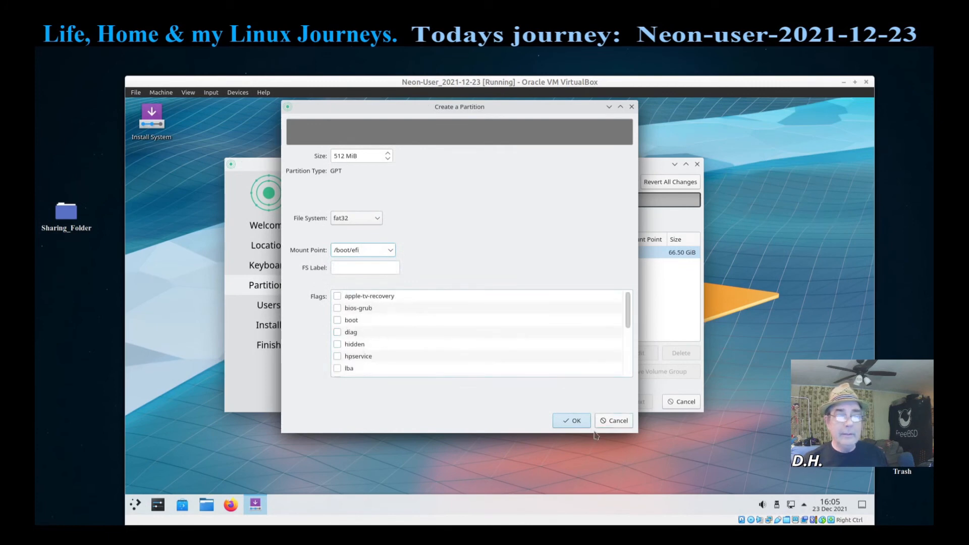
pyautogui.click(578, 421)
# Step: Select the 66.00 GiB free space, start a new partition, and enter its 6 GiB size
pyautogui.click(355, 267)
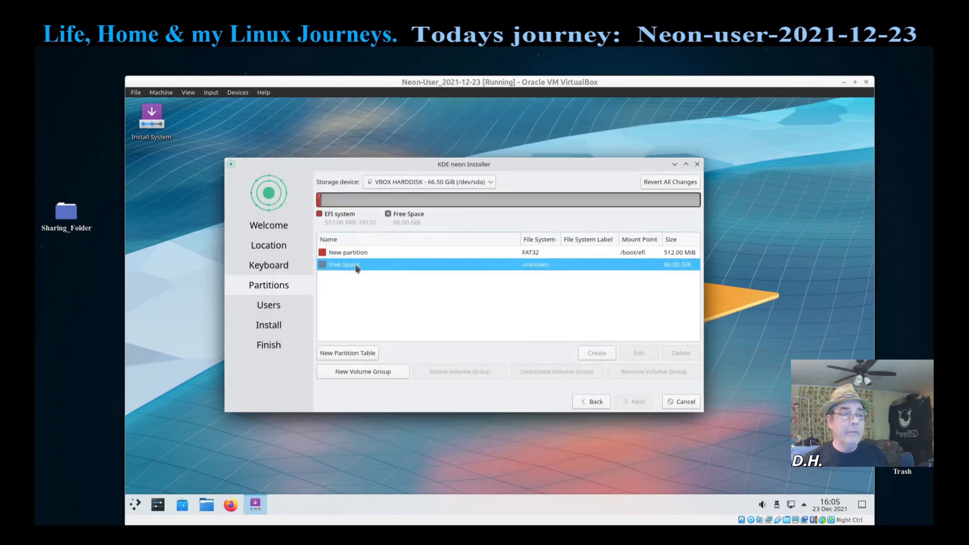
pyautogui.click(361, 353)
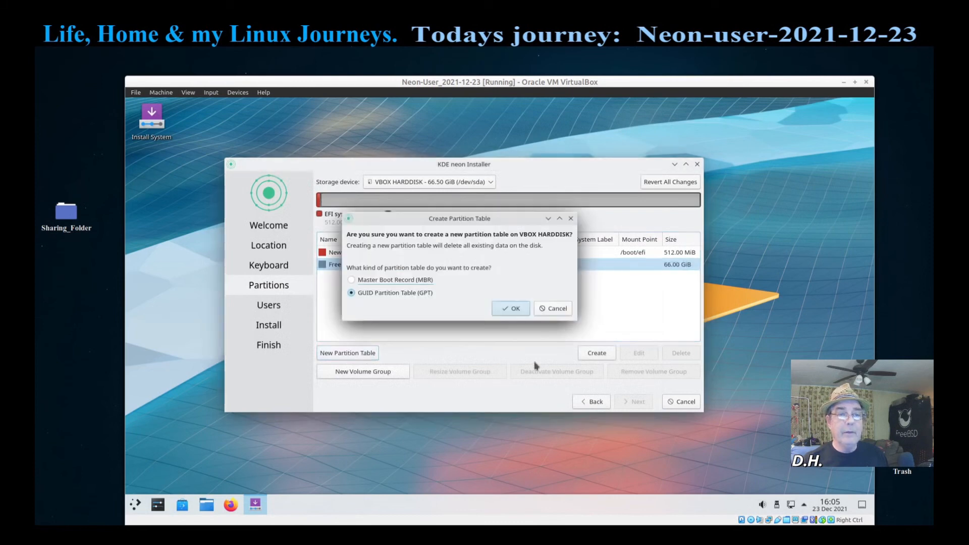
pyautogui.click(549, 308)
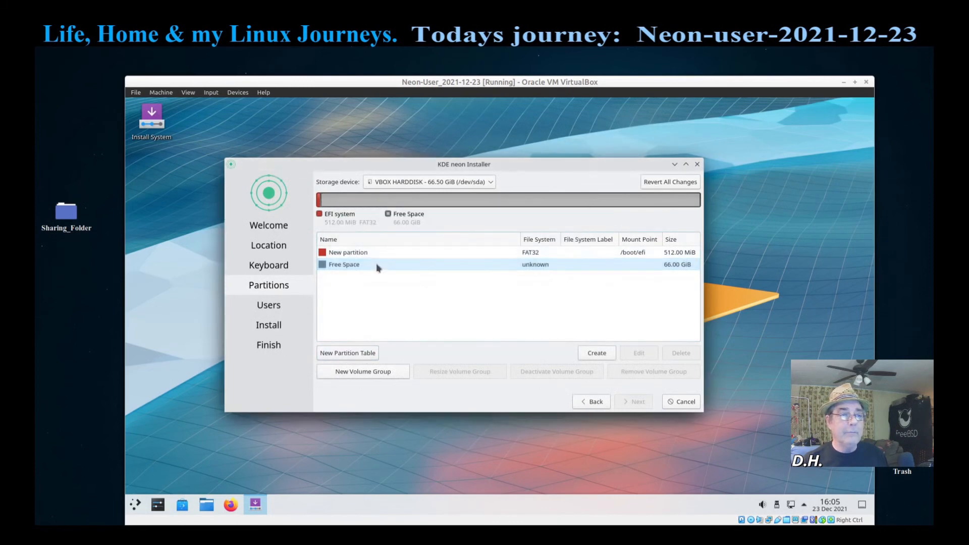
pyautogui.click(600, 353)
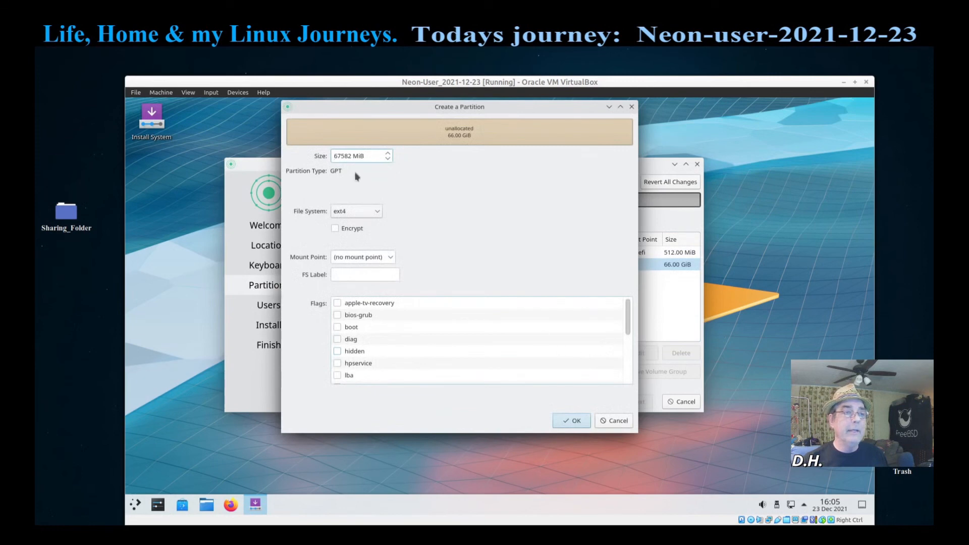
pyautogui.doubleClick(350, 156)
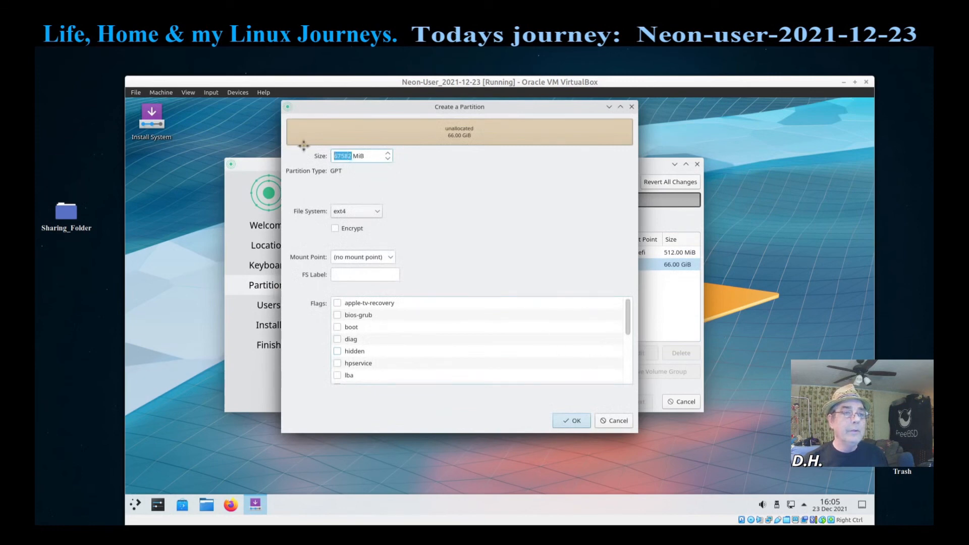
pyautogui.press('Right')
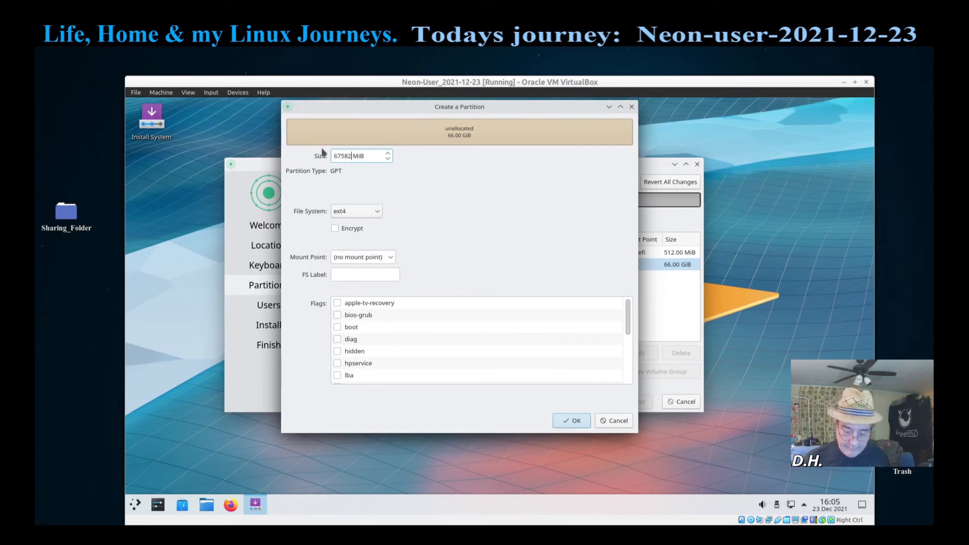
pyautogui.press('BackSpace')
pyautogui.press('BackSpace')
pyautogui.press('BackSpace')
pyautogui.press('BackSpace')
pyautogui.press('BackSpace')
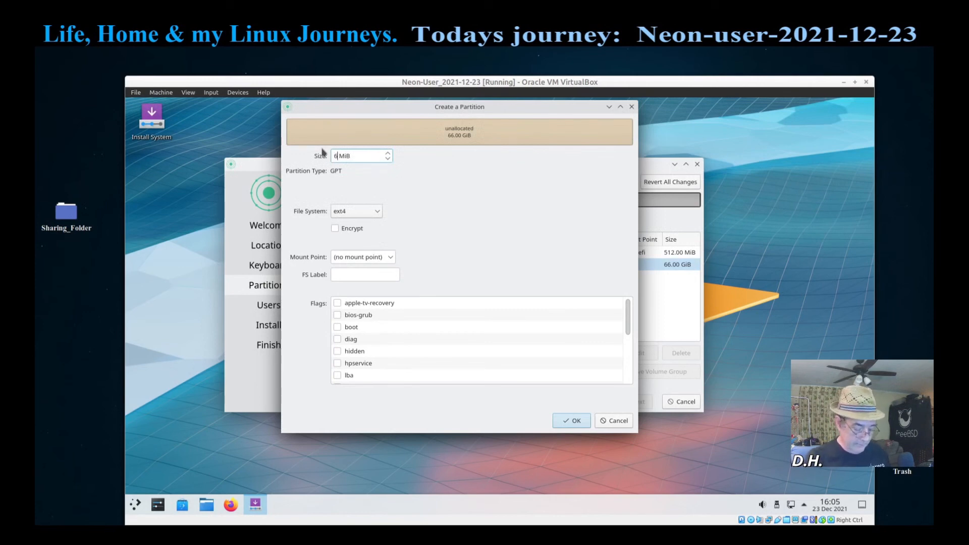
pyautogui.write('144')
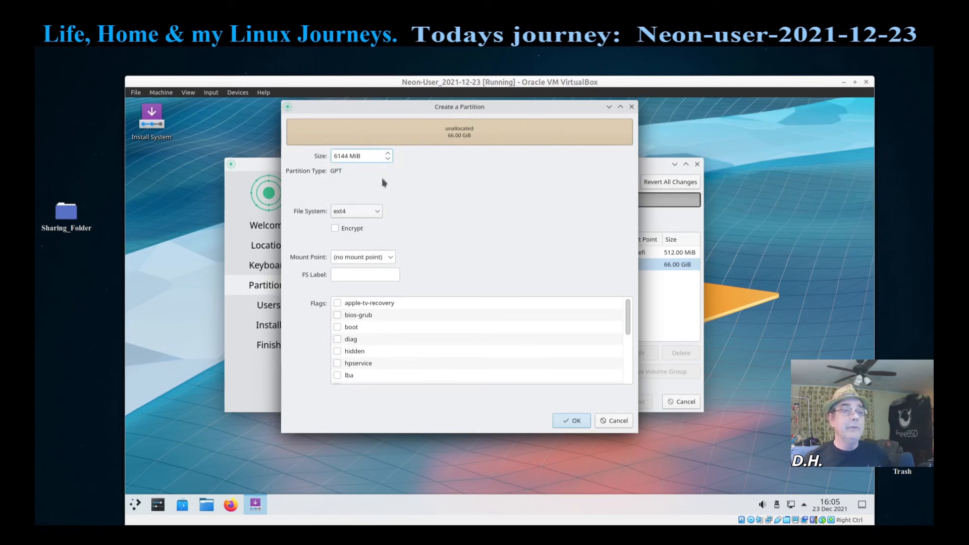
# Step: Make the partition linuxswap with the swap flag and create it, leaving 60.00 GiB free
pyautogui.click(389, 257)
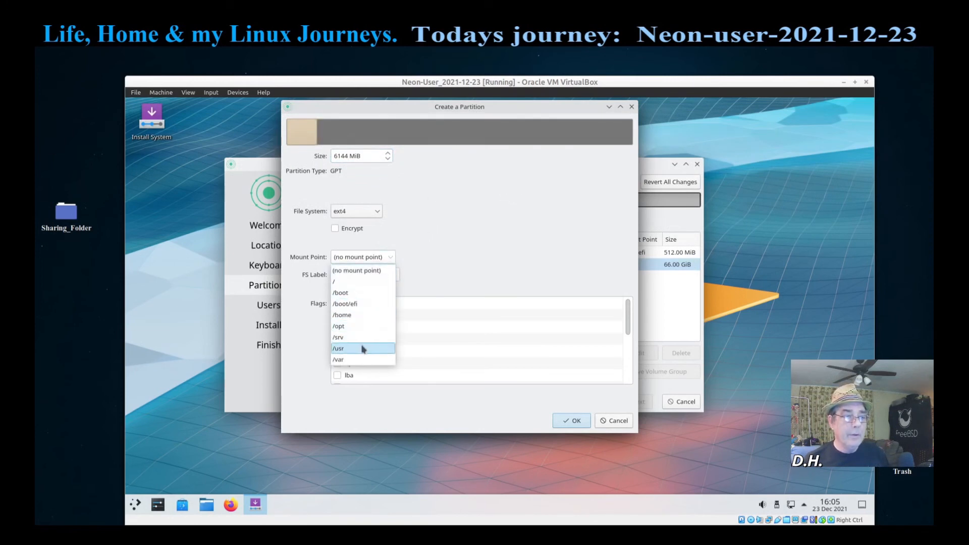
pyautogui.click(373, 274)
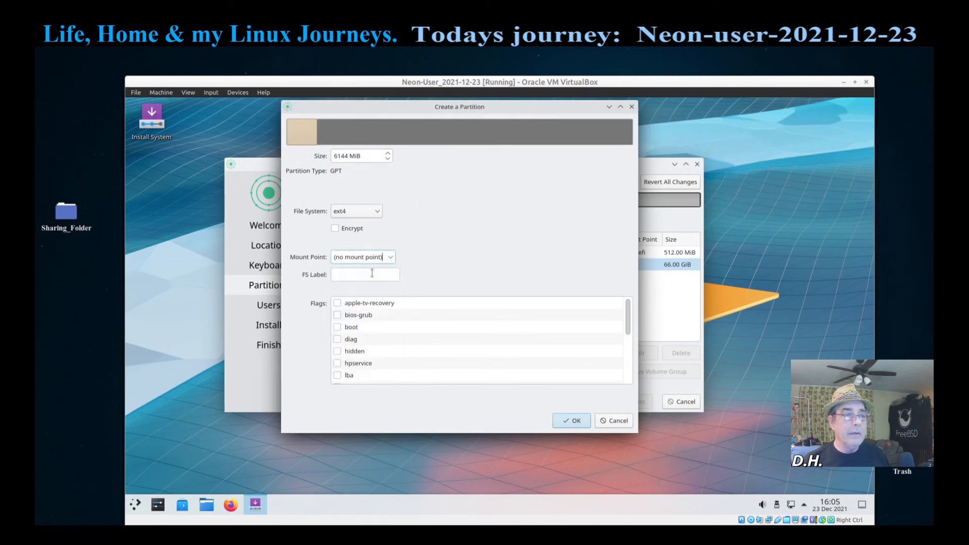
pyautogui.click(377, 214)
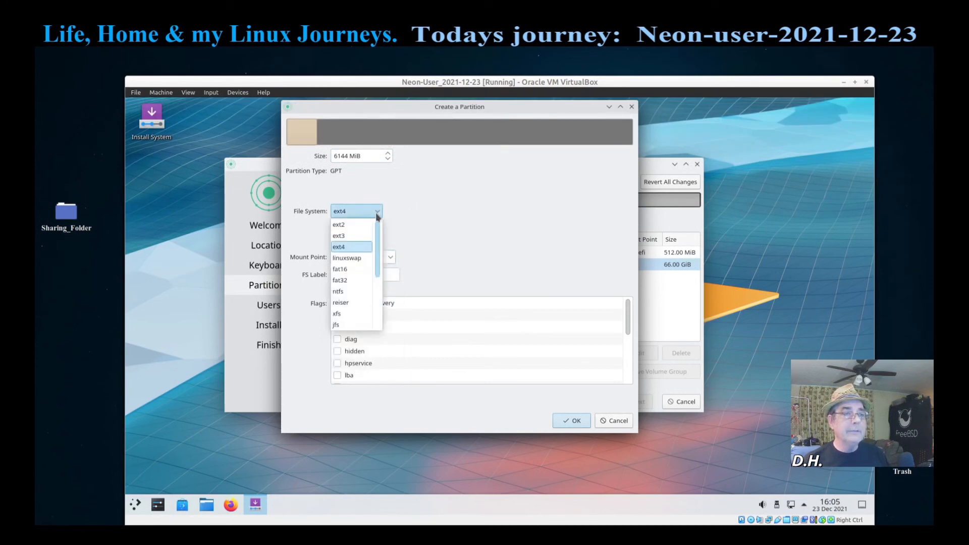
pyautogui.click(359, 258)
pyautogui.scroll(-1, 401, 356)
pyautogui.scroll(-2, 401, 356)
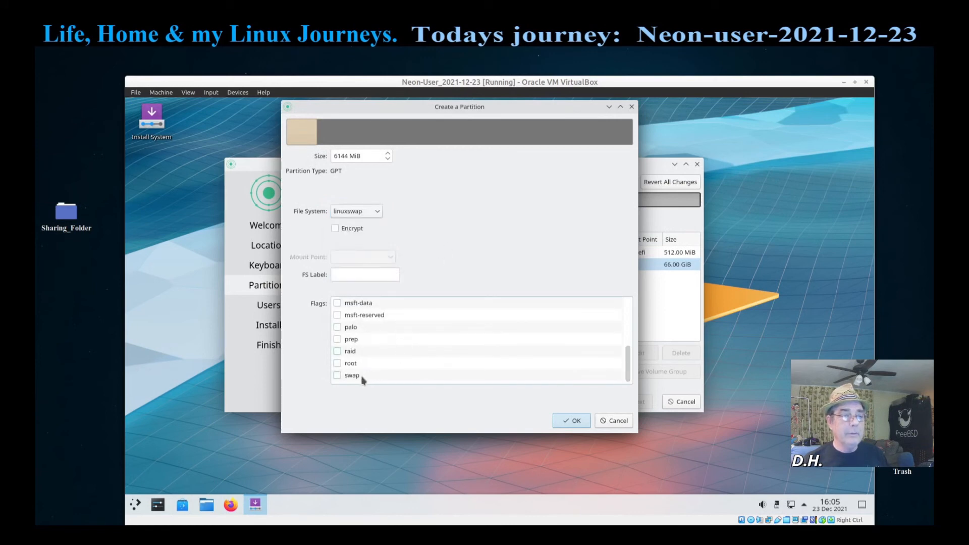
pyautogui.click(337, 375)
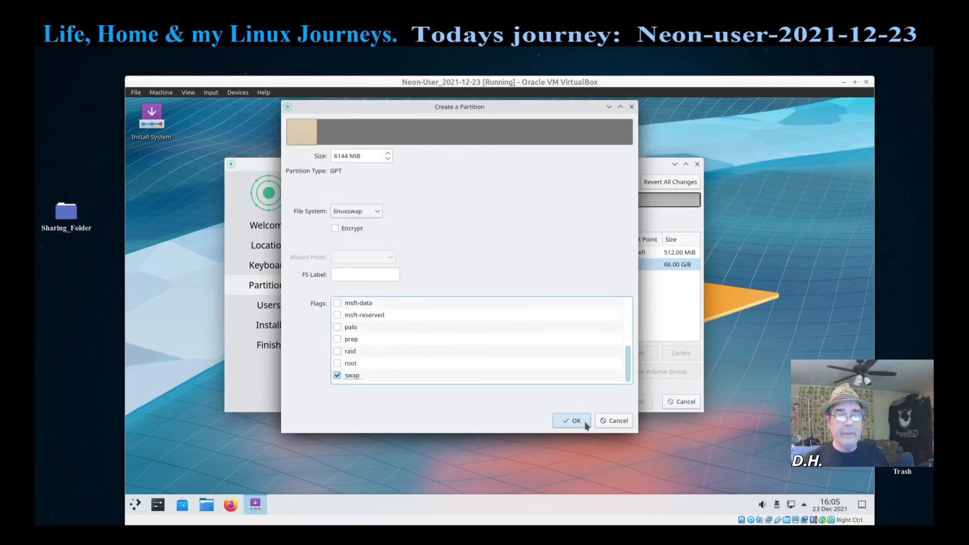
pyautogui.click(582, 421)
pyautogui.click(356, 281)
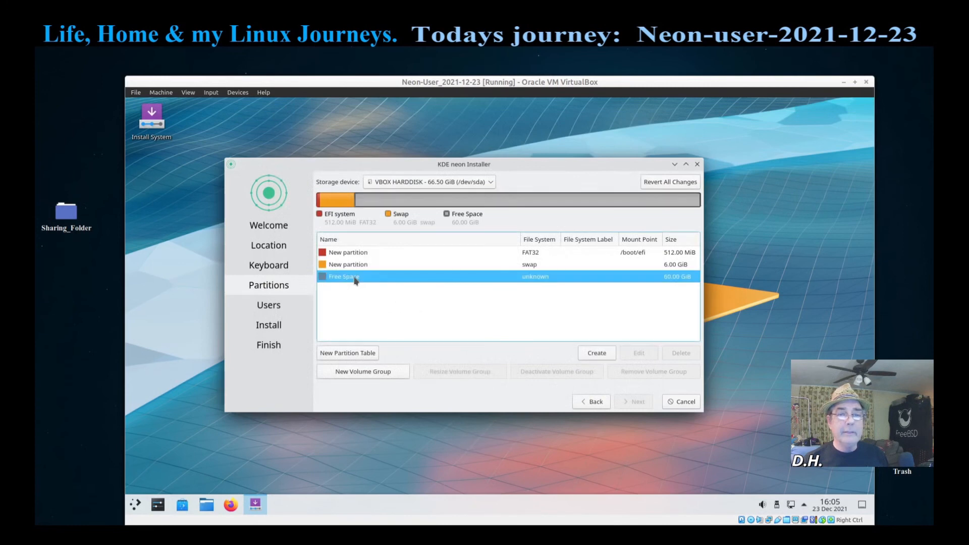
# Step: Create a 27438 MiB ext4 partition mounted at / with the root flag
pyautogui.click(596, 356)
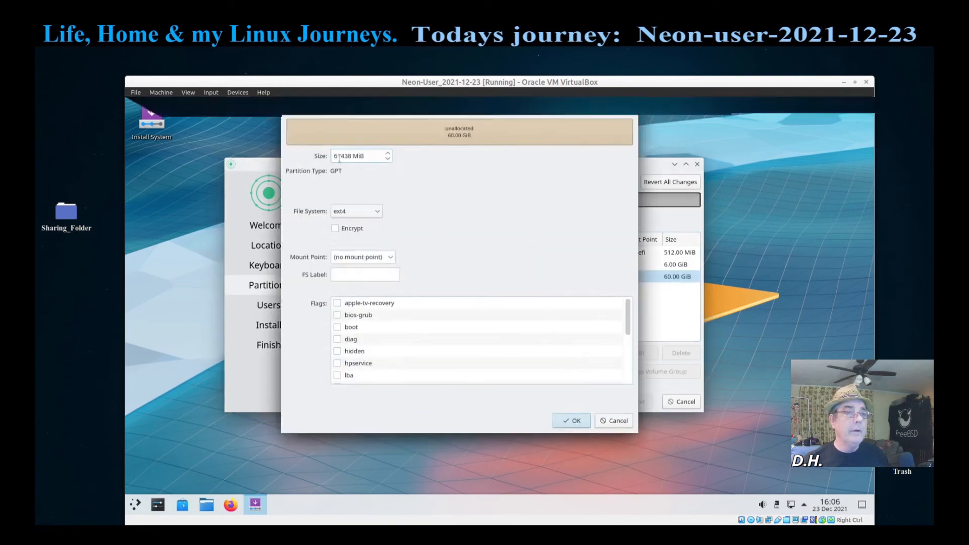
pyautogui.moveTo(340, 157); pyautogui.dragTo(333, 162)
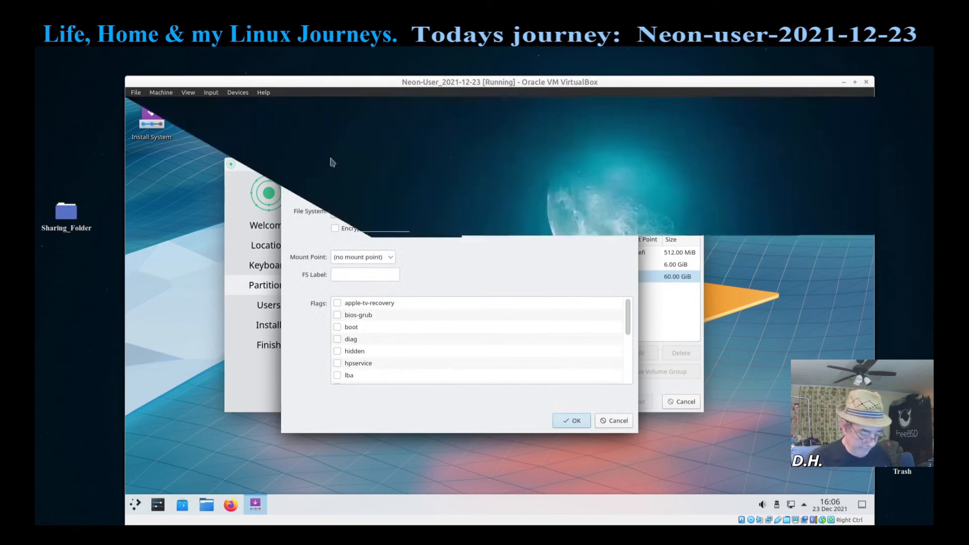
pyautogui.write('27438 MiB')
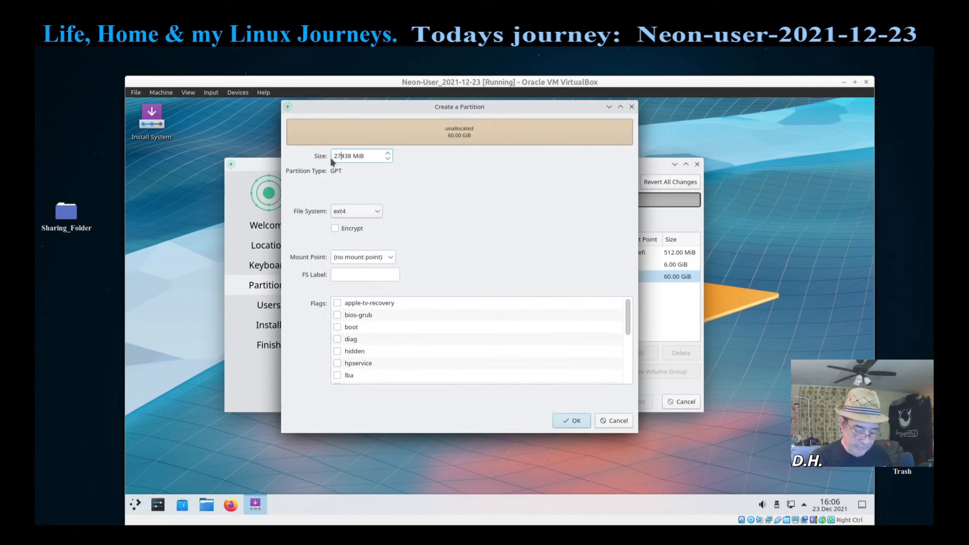
pyautogui.click(393, 262)
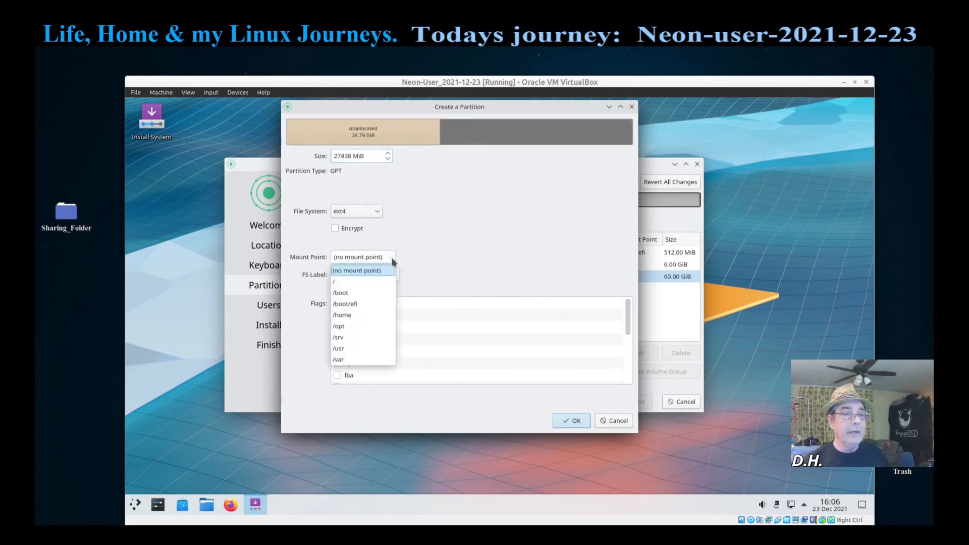
pyautogui.click(372, 280)
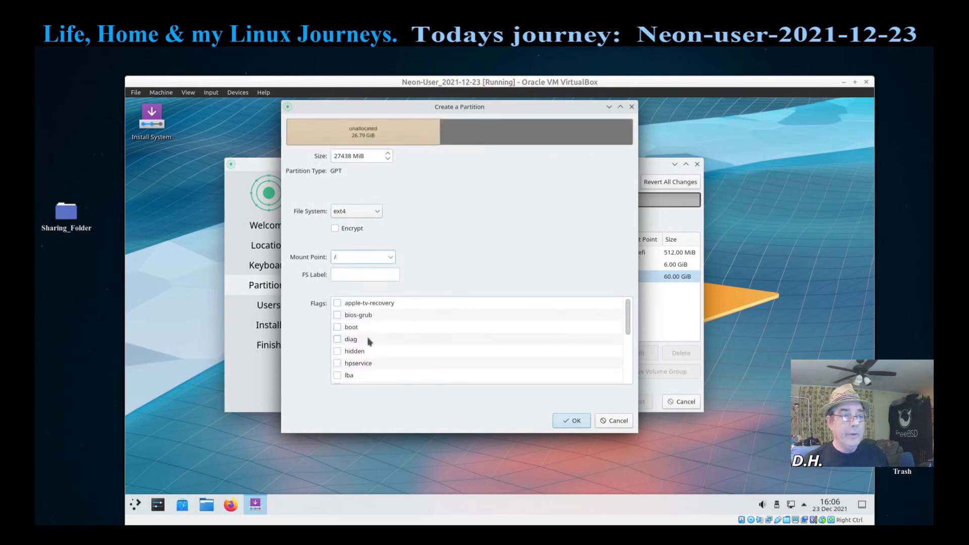
pyautogui.scroll(-3, 383, 339)
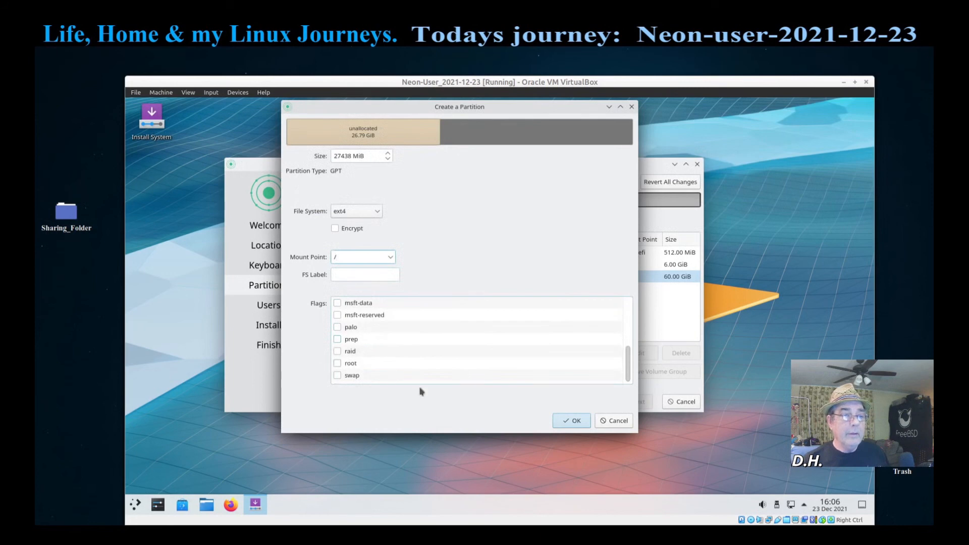
pyautogui.click(338, 364)
pyautogui.click(571, 421)
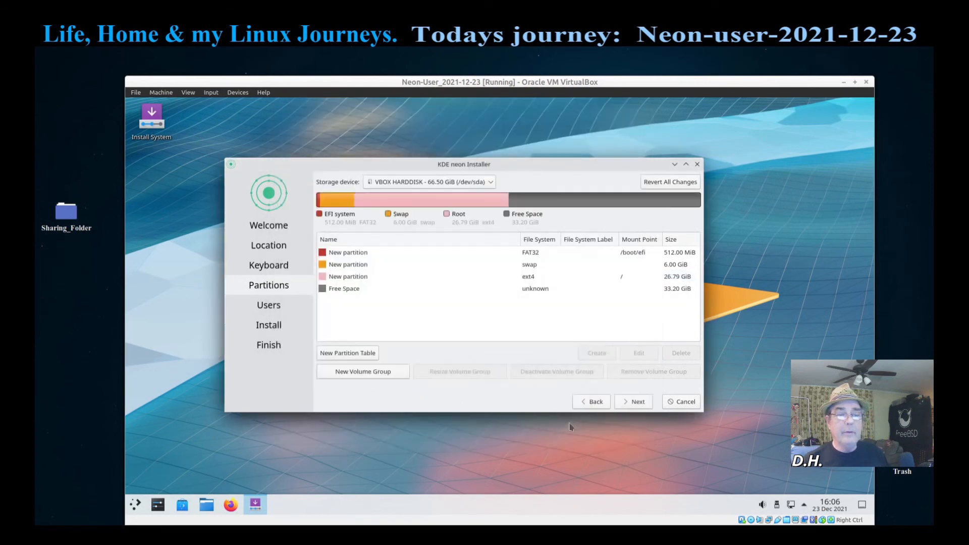
# Step: Turn the 33.20 GiB free space into an ext4 partition mounted at /home, then continue
pyautogui.click(352, 295)
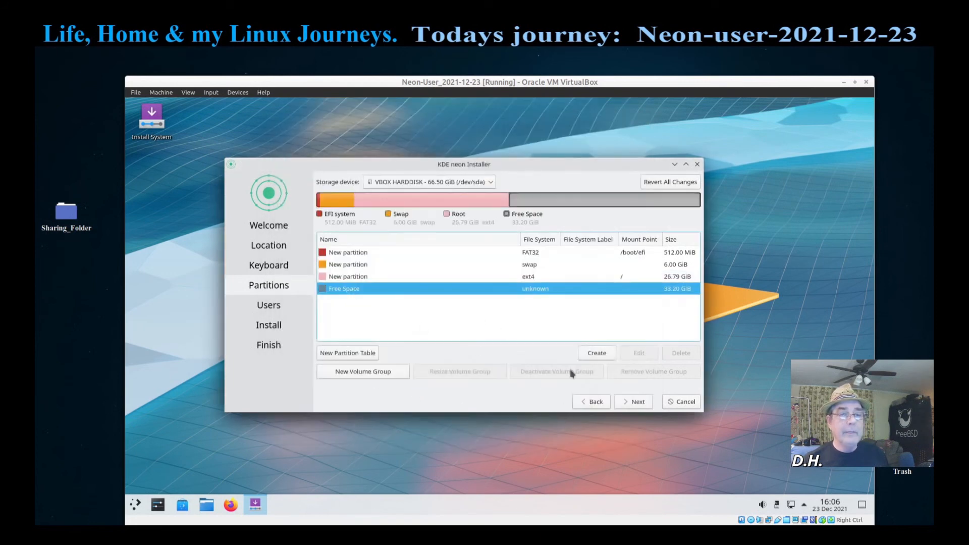
pyautogui.click(597, 352)
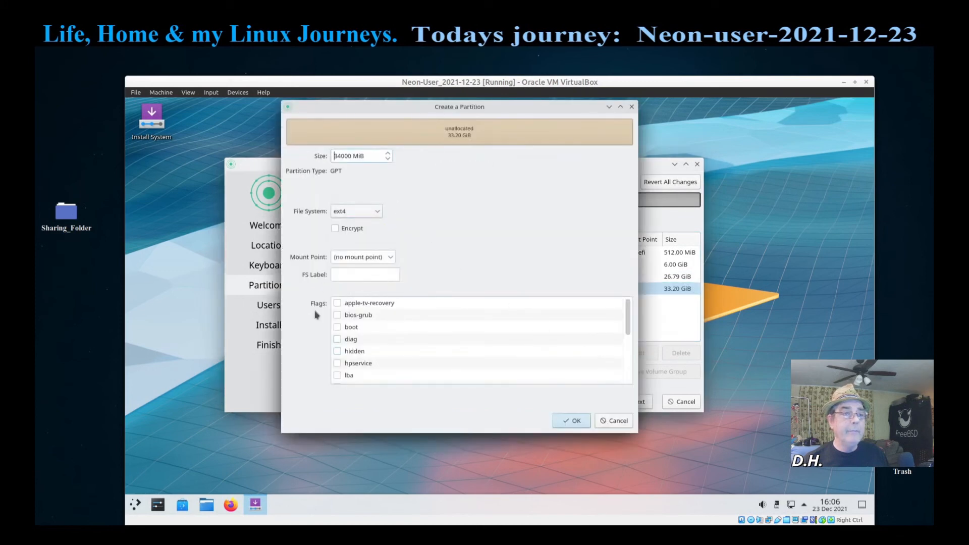
pyautogui.click(391, 258)
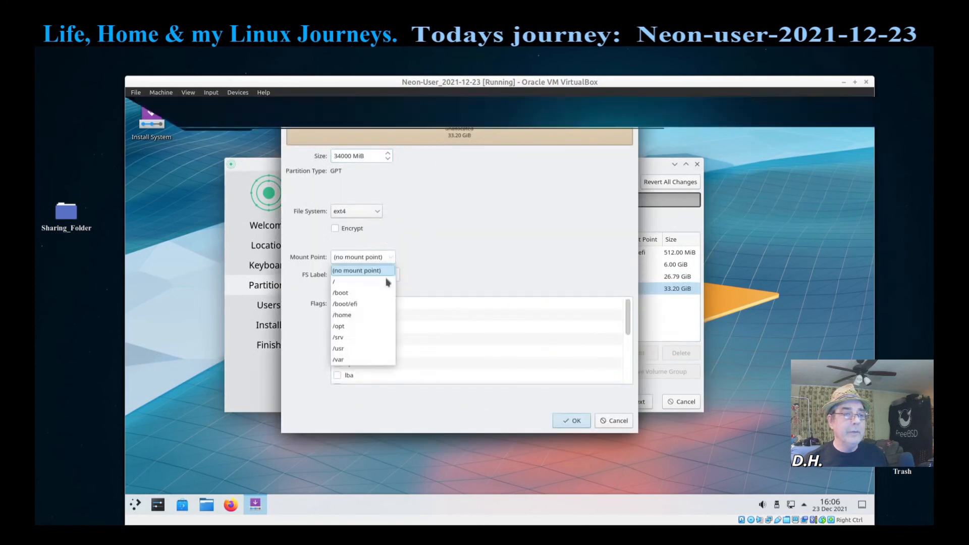
pyautogui.click(383, 314)
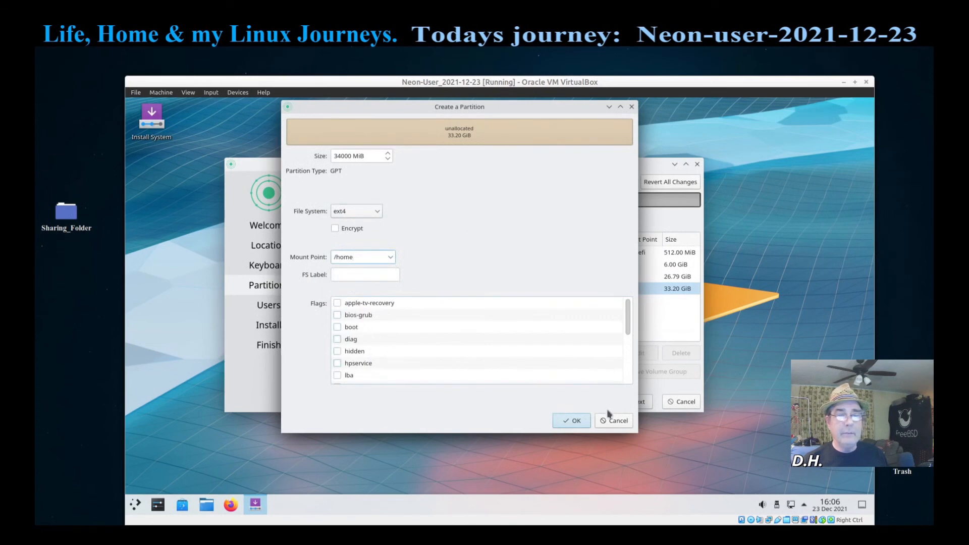
pyautogui.click(581, 422)
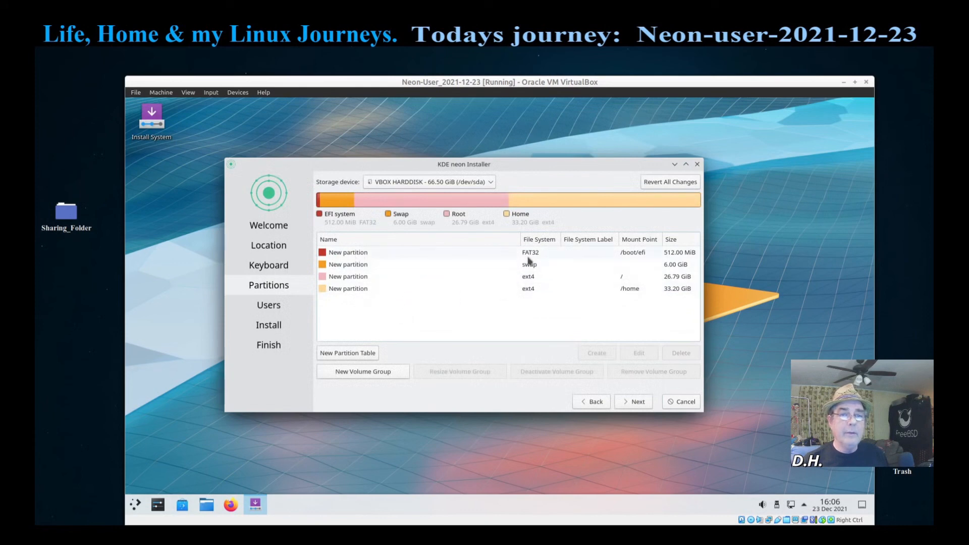
pyautogui.click(639, 402)
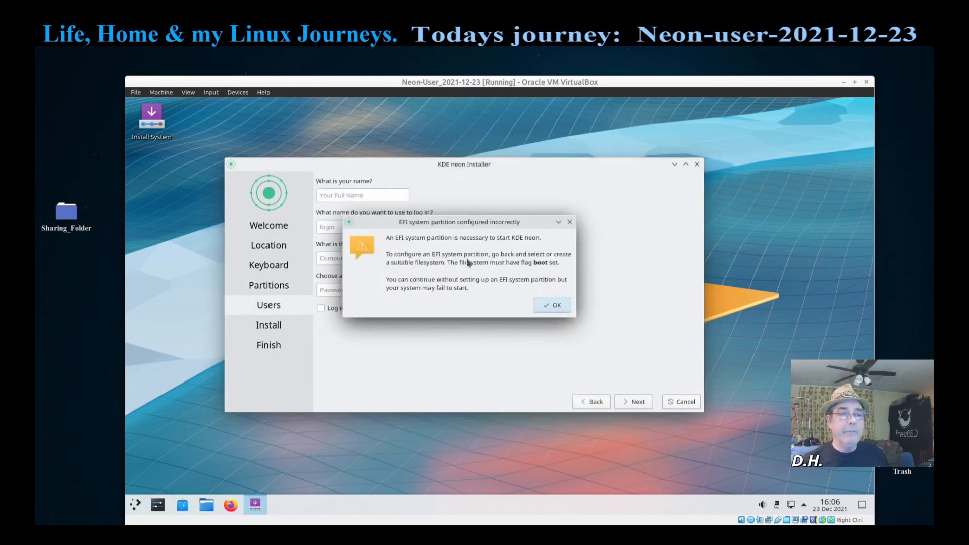
pyautogui.click(554, 306)
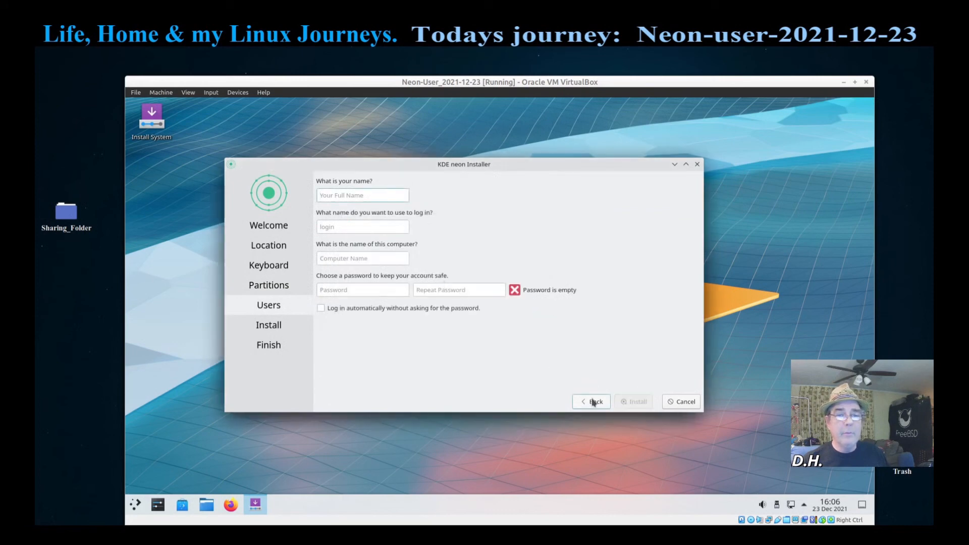
pyautogui.click(593, 402)
pyautogui.click(371, 253)
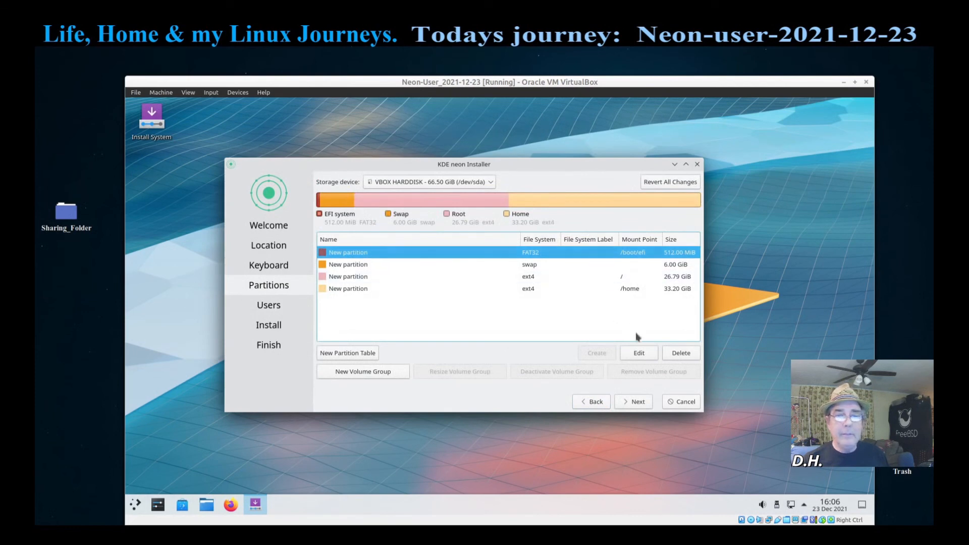
# Step: Set the boot flag on the 512 MiB FAT32 /boot/efi partition and proceed to the Users step
pyautogui.click(639, 353)
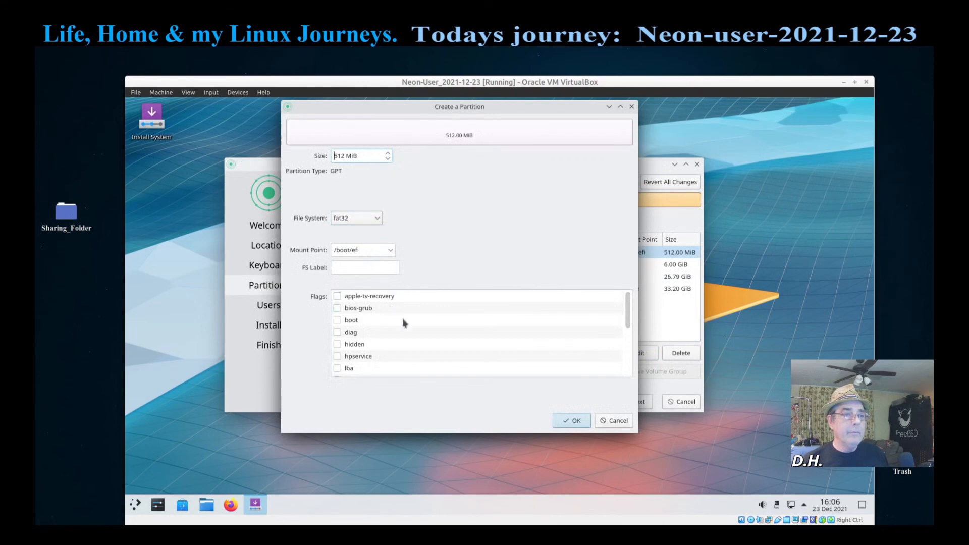
pyautogui.scroll(-3, 391, 337)
pyautogui.scroll(3, 391, 337)
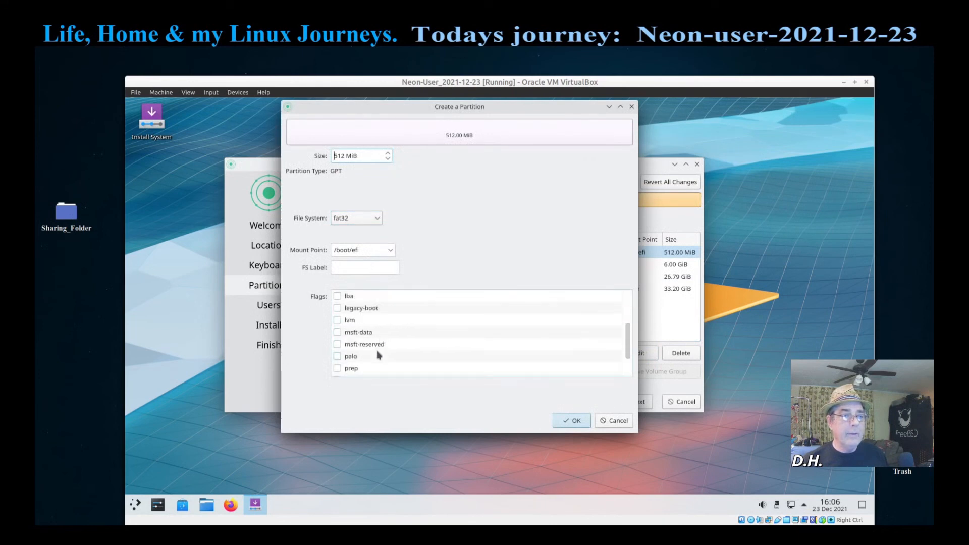
pyautogui.click(338, 321)
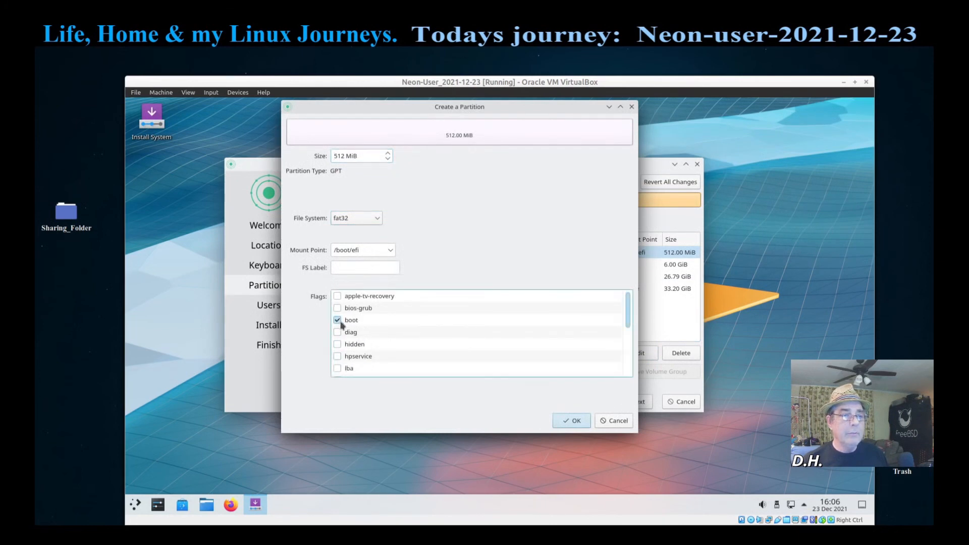
pyautogui.click(578, 422)
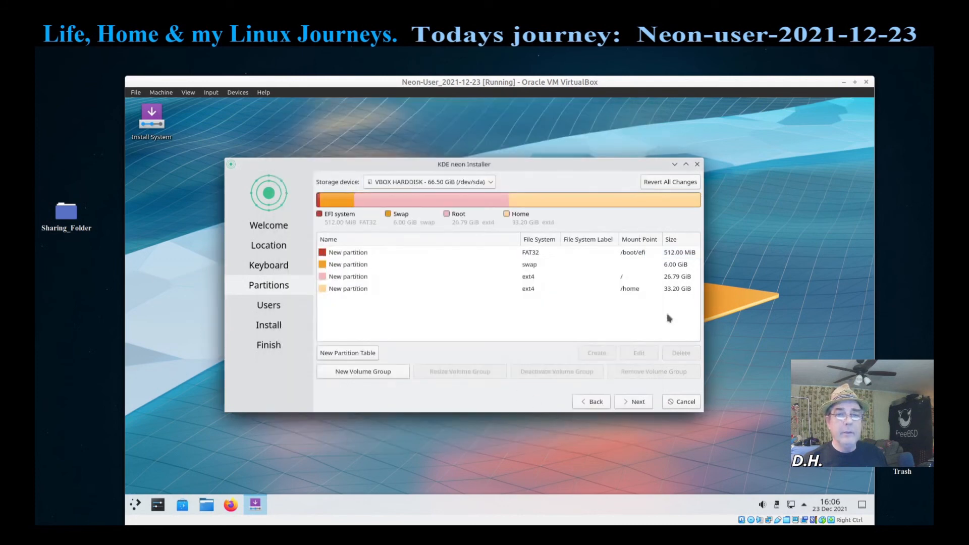
pyautogui.click(633, 401)
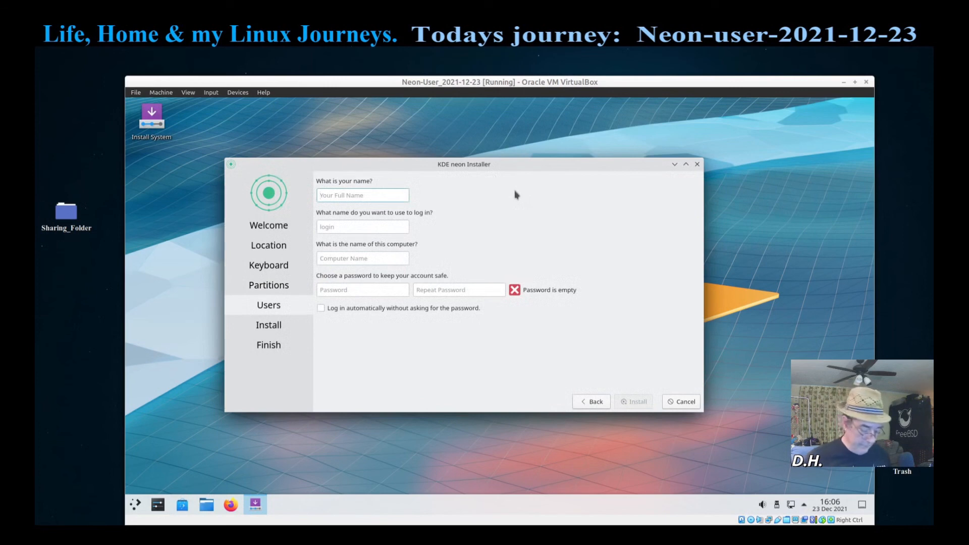
# Step: Enter the user's name, then type the account password and repeat it
pyautogui.write('dennis')
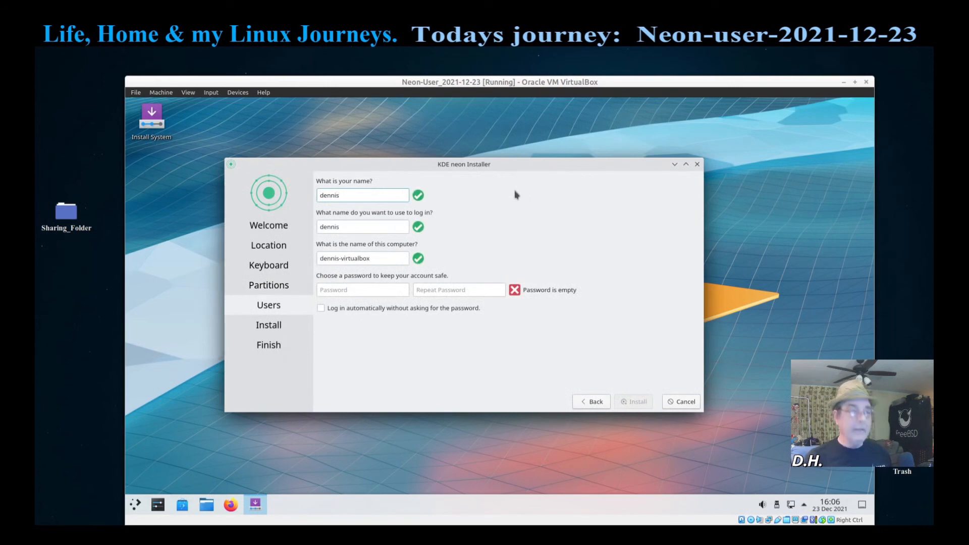
pyautogui.press('Tab')
pyautogui.press('Tab')
pyautogui.press('Tab')
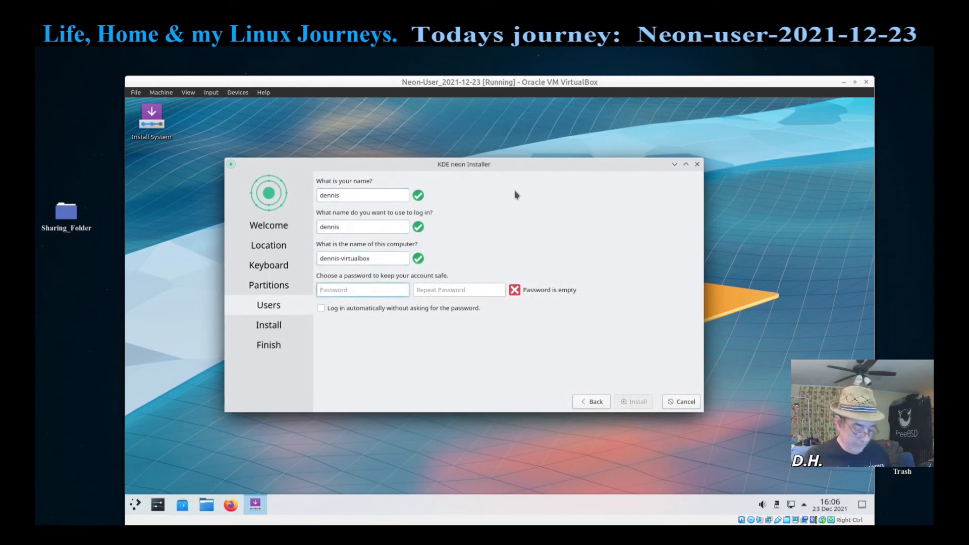
pyautogui.write('1234')
pyautogui.press('Tab')
pyautogui.write('1')
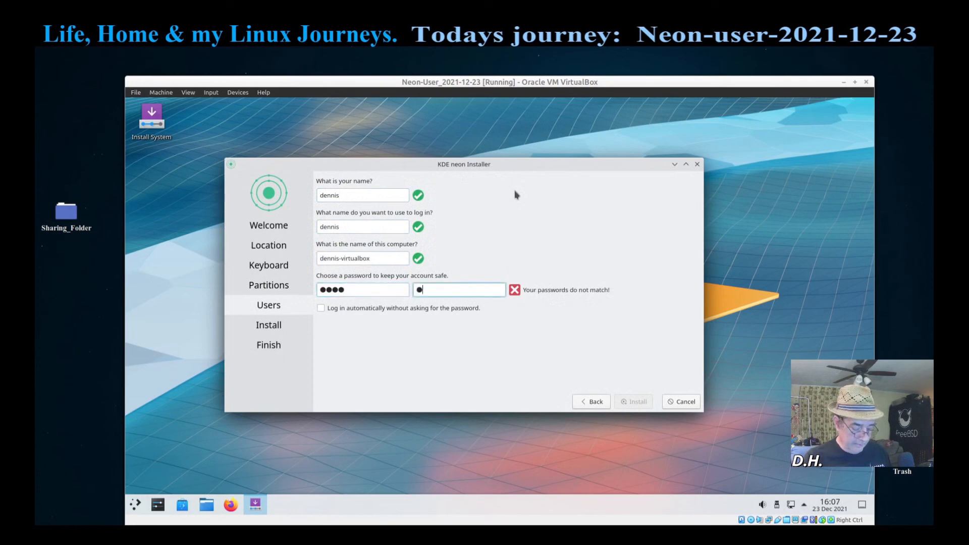
pyautogui.write('234')
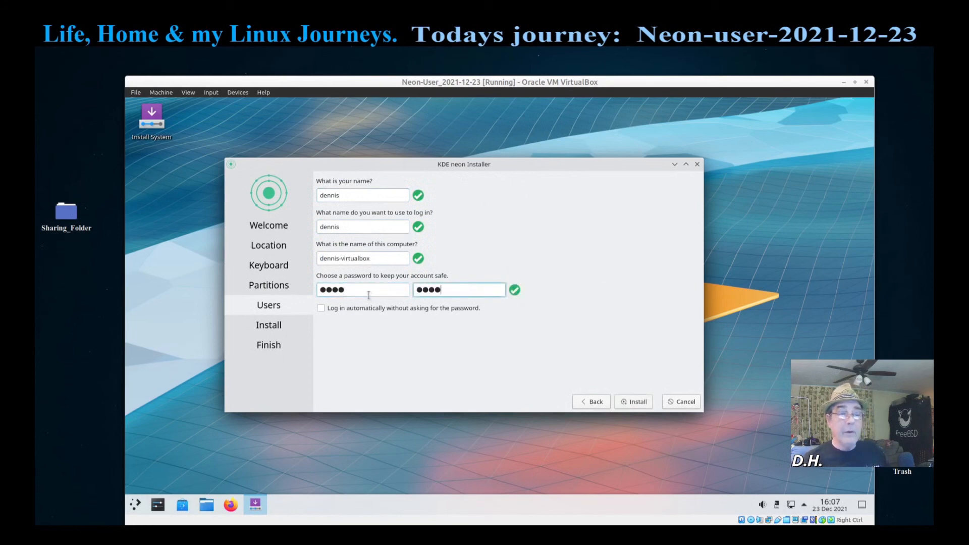
# Step: Start the KDE neon installation, then enlarge and reposition the VirtualBox VM window
pyautogui.click(636, 402)
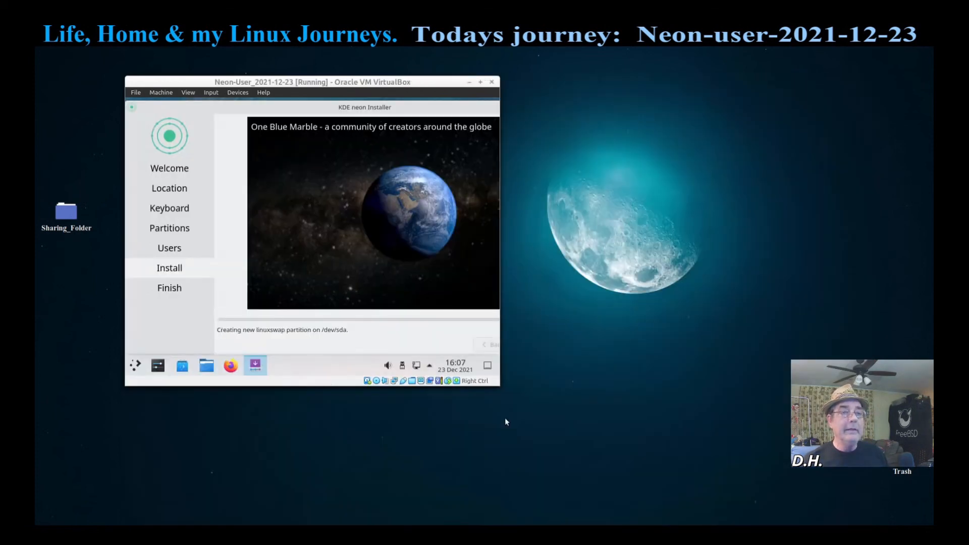
pyautogui.moveTo(500, 386); pyautogui.dragTo(656, 465)
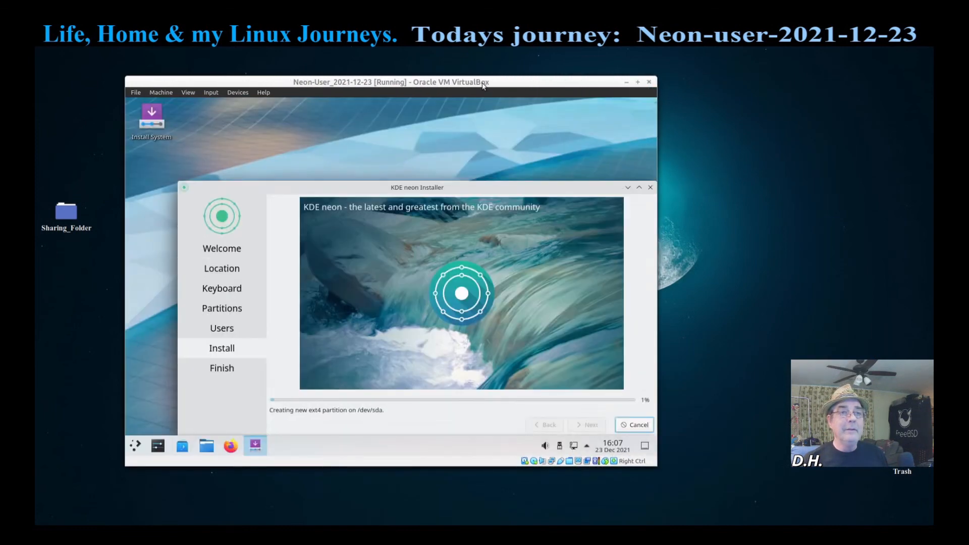
pyautogui.moveTo(483, 86); pyautogui.dragTo(589, 77)
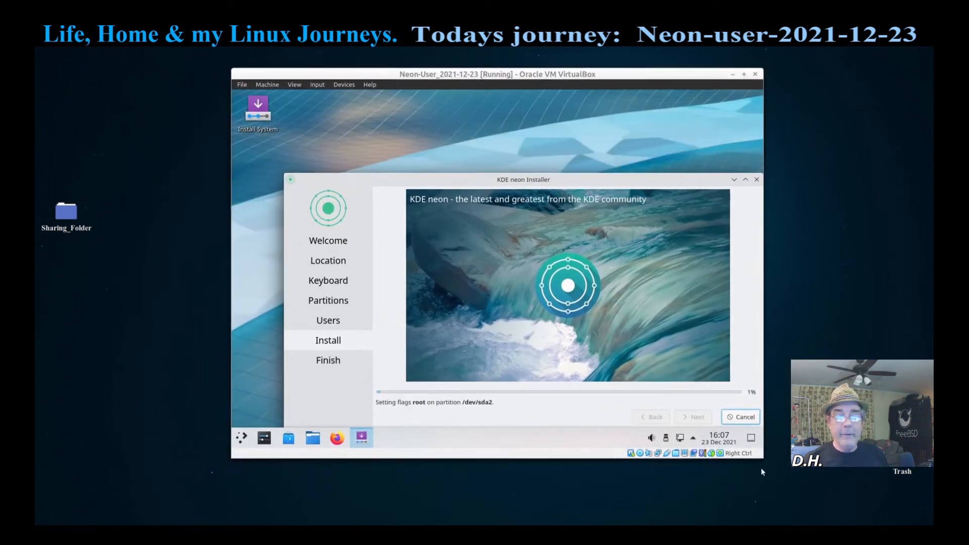
pyautogui.moveTo(763, 459); pyautogui.dragTo(807, 492)
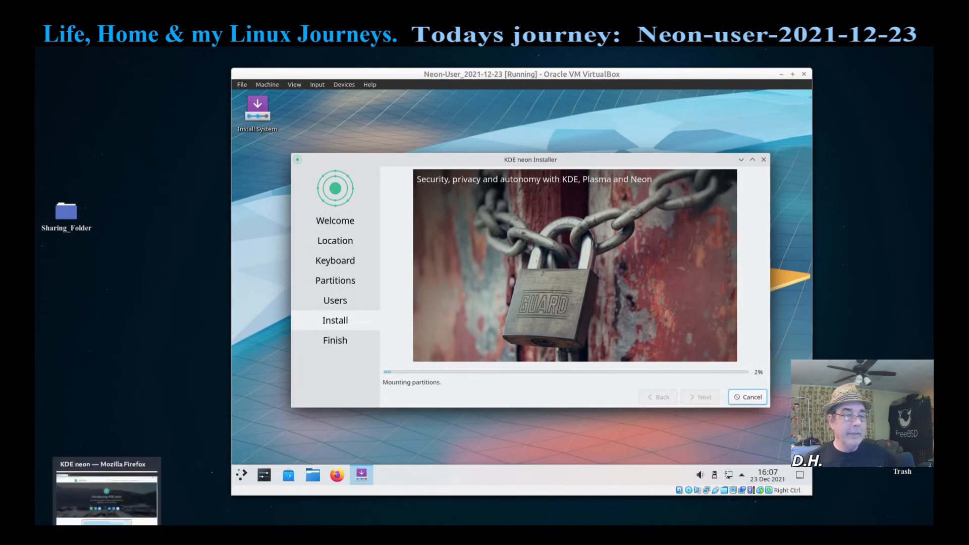
# Step: In Firefox, leave the KDE neon download page for the home page and scroll through its features
pyautogui.click(107, 530)
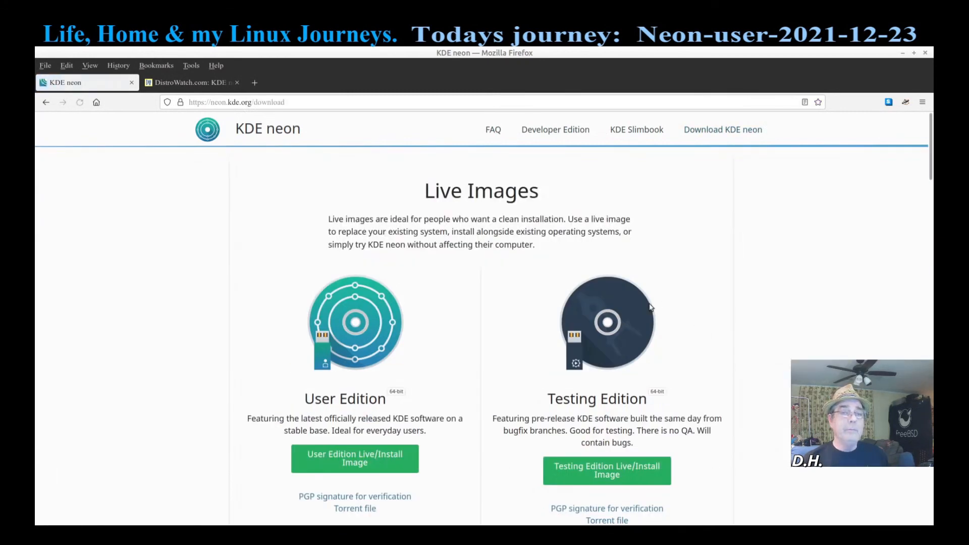
pyautogui.scroll(-3, 245, 441)
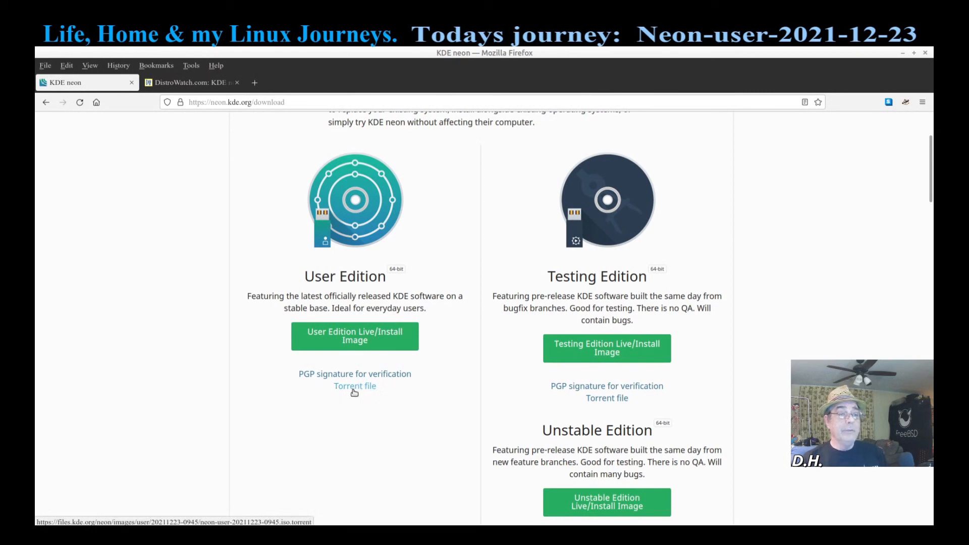
pyautogui.click(46, 102)
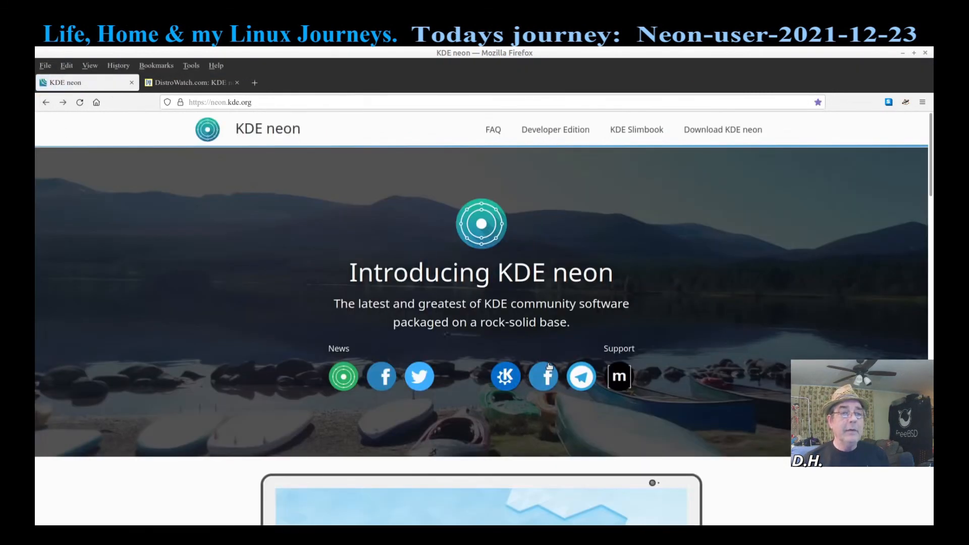
pyautogui.scroll(-10, 558, 327)
pyautogui.scroll(-4, 558, 327)
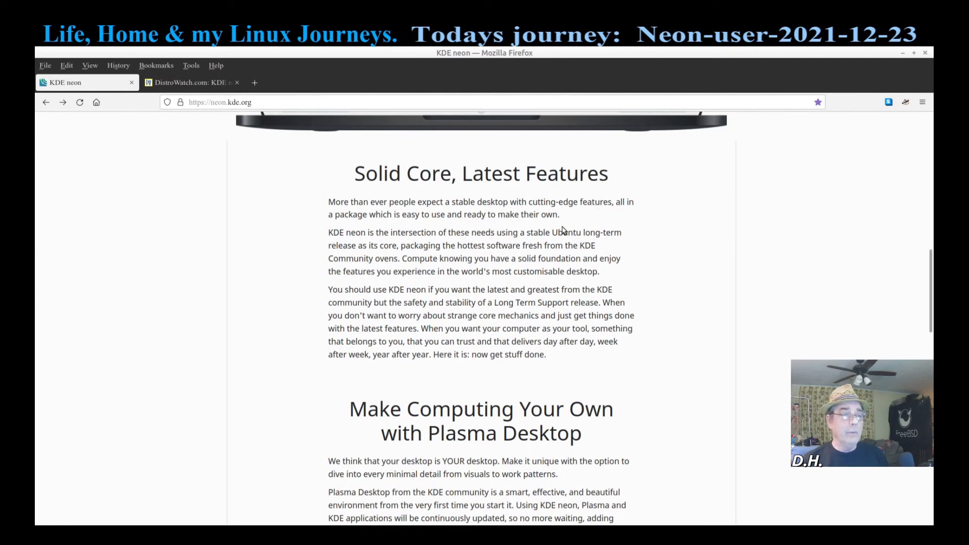
pyautogui.scroll(-9, 308, 328)
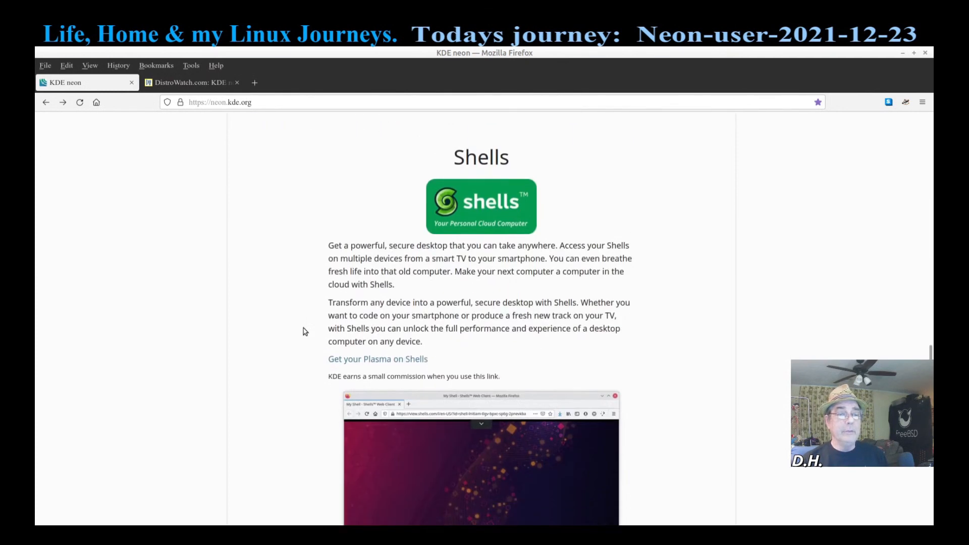
pyautogui.scroll(8, 303, 328)
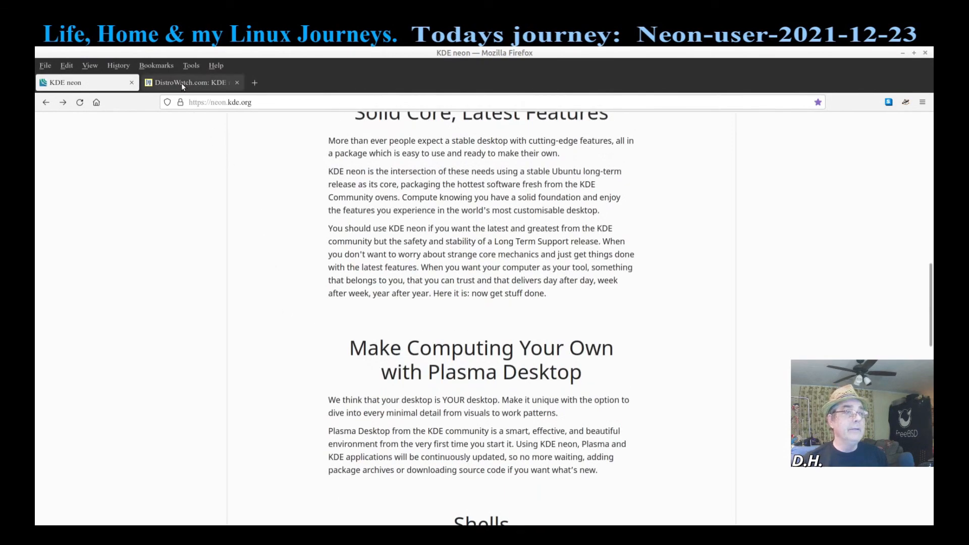
# Step: Switch to the DistroWatch KDE neon tab and scroll down to its Summary table
pyautogui.click(180, 82)
pyautogui.scroll(-4, 341, 355)
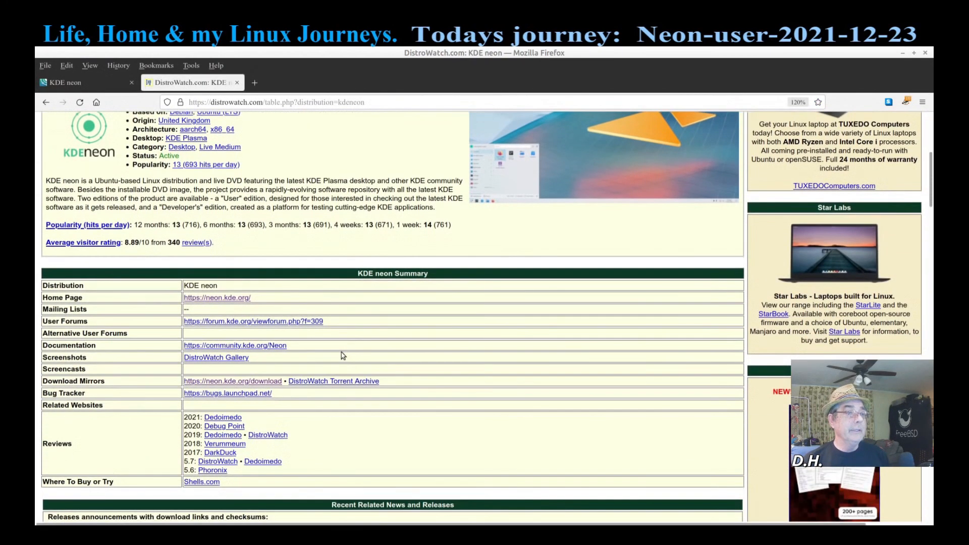
pyautogui.scroll(2, 343, 356)
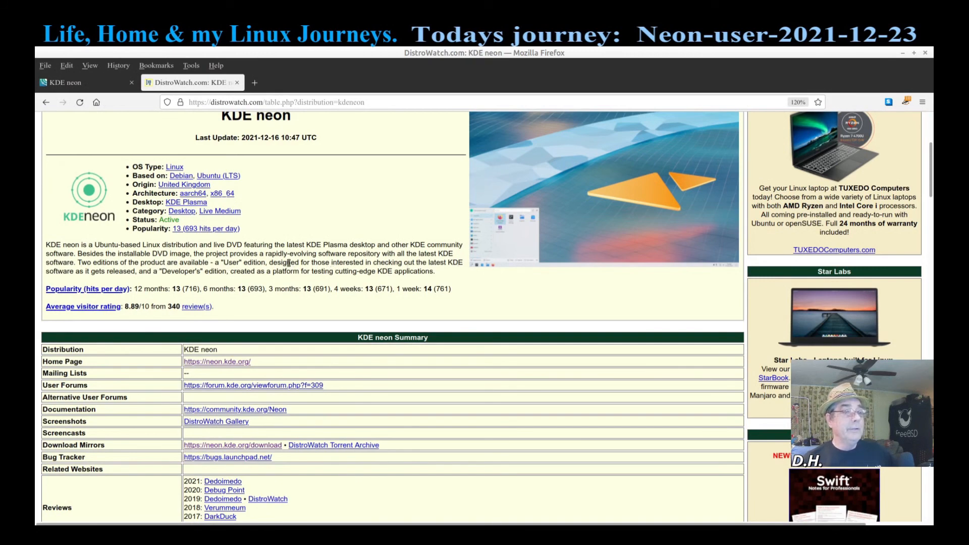
pyautogui.scroll(-2, 286, 262)
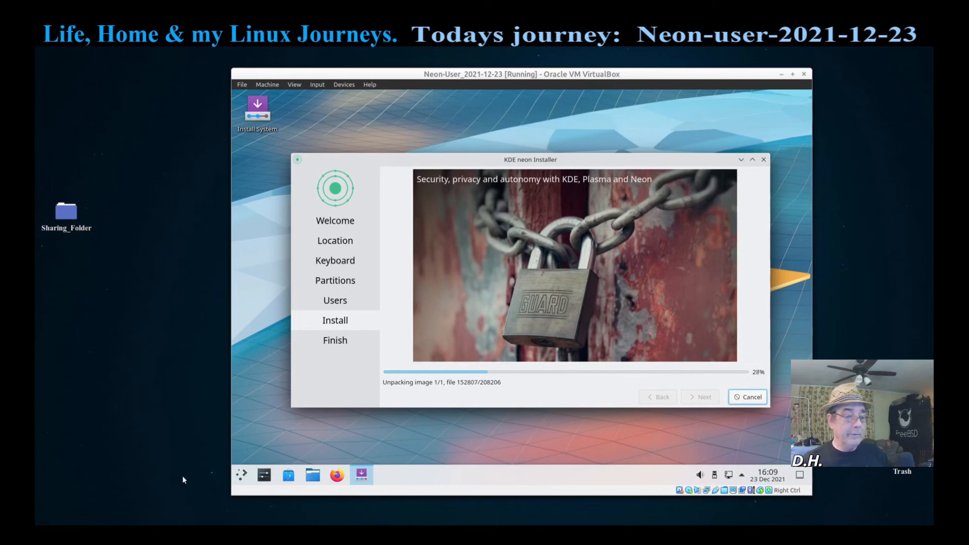
pyautogui.moveTo(180, 531)
pyautogui.click(174, 496)
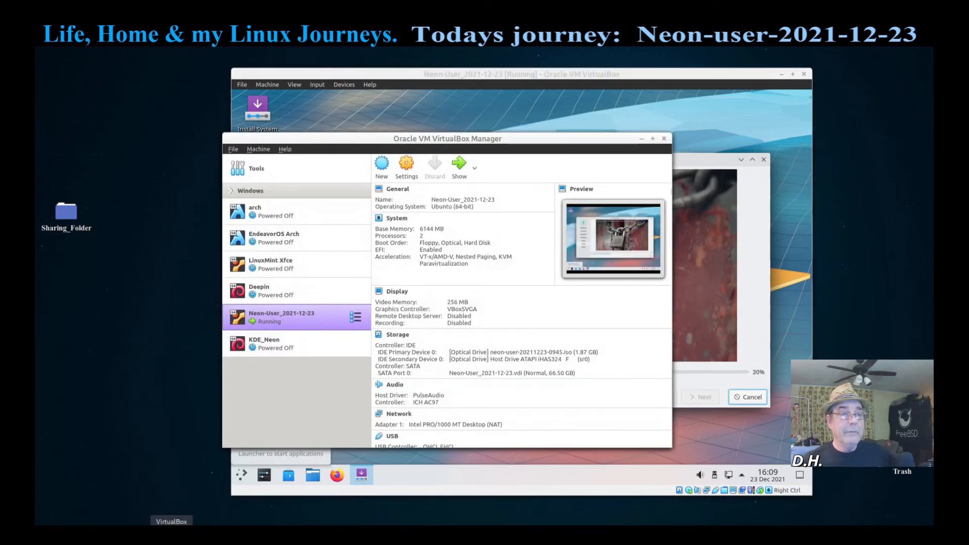
pyautogui.click(255, 344)
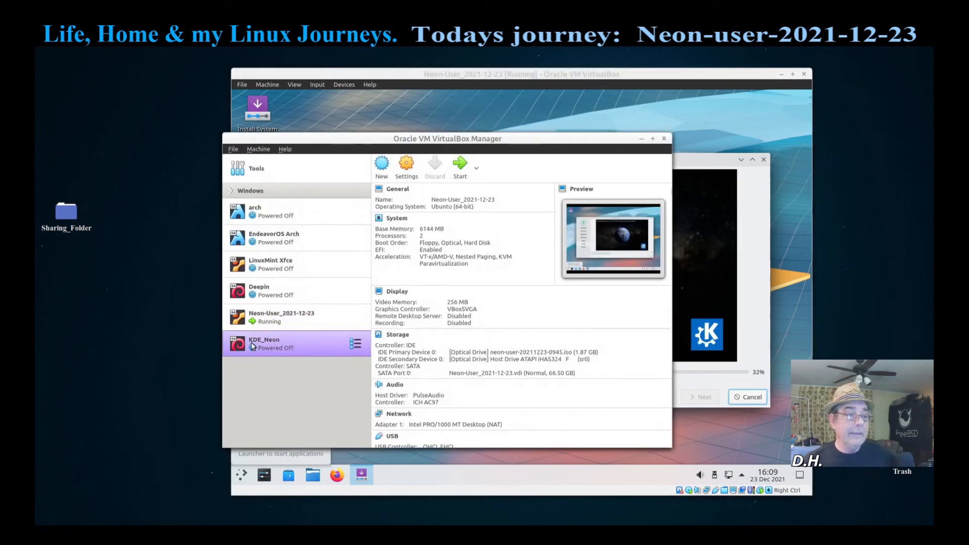
pyautogui.click(275, 317)
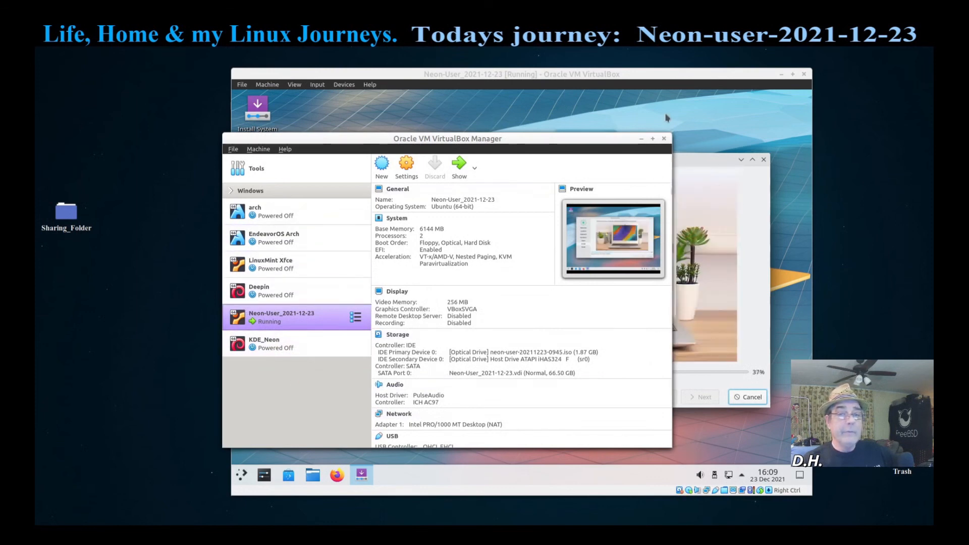
pyautogui.click(640, 138)
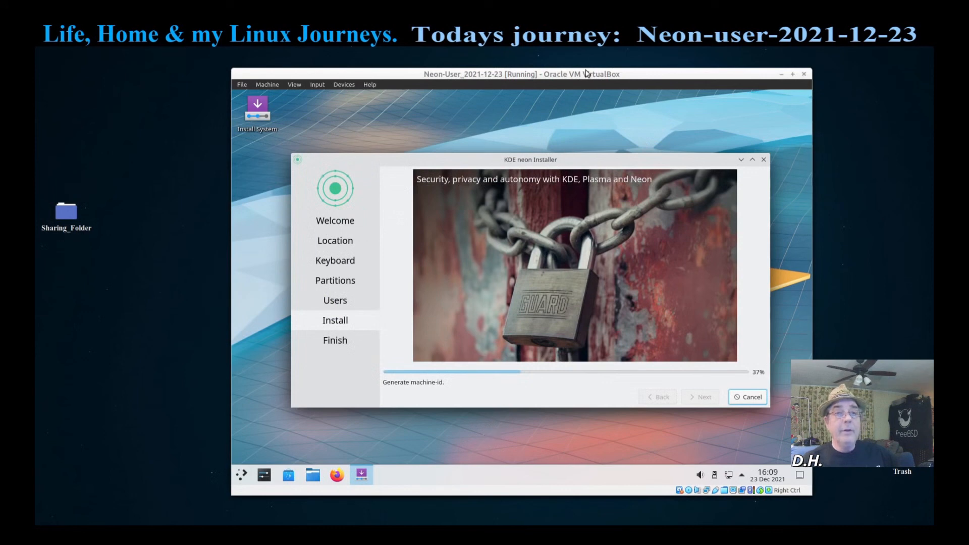
# Step: Nudge the VM window up-left, then bring OBS Studio forward from its tray icon
pyautogui.moveTo(581, 81); pyautogui.dragTo(570, 67)
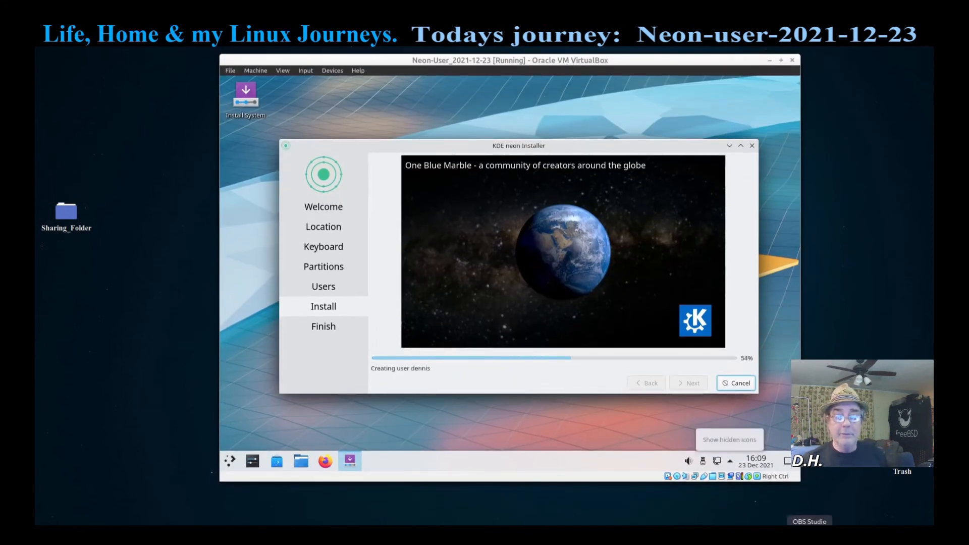
pyautogui.rightClick(807, 530)
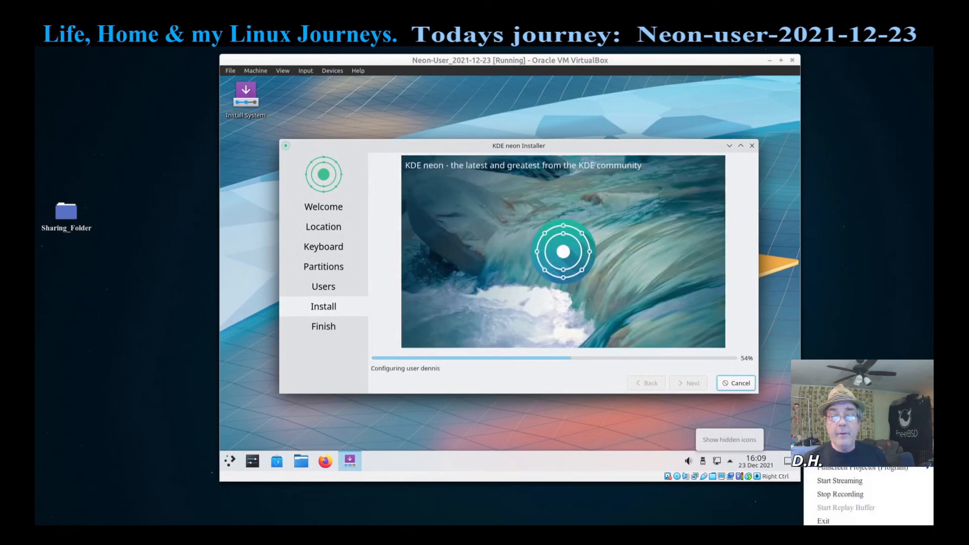
pyautogui.click(840, 496)
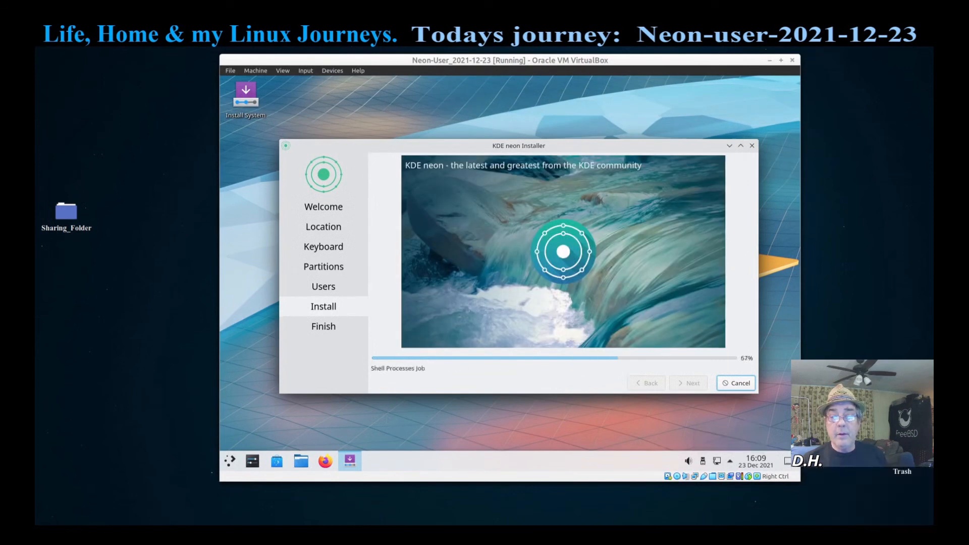
pyautogui.click(806, 530)
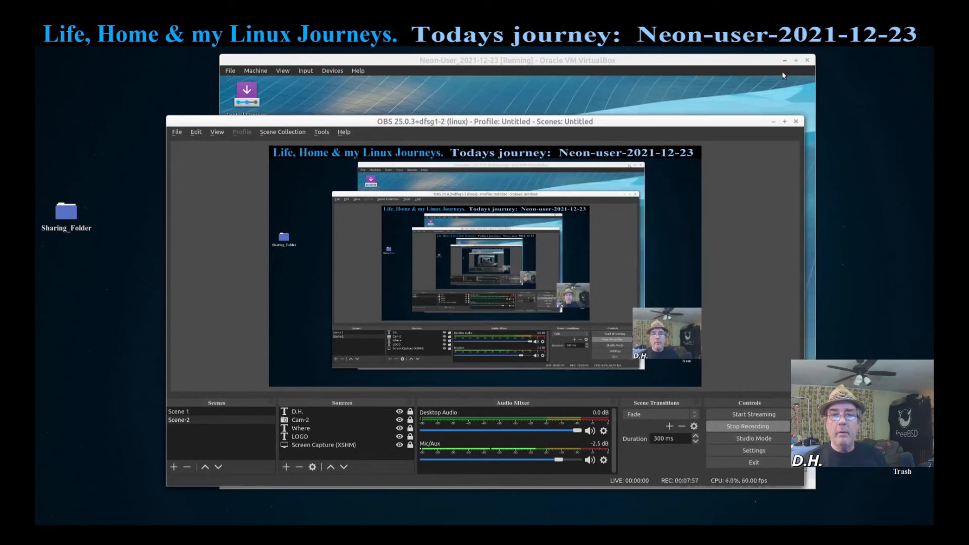
# Step: Minimize OBS Studio to reveal the KDE neon installer at 89%
pyautogui.click(774, 123)
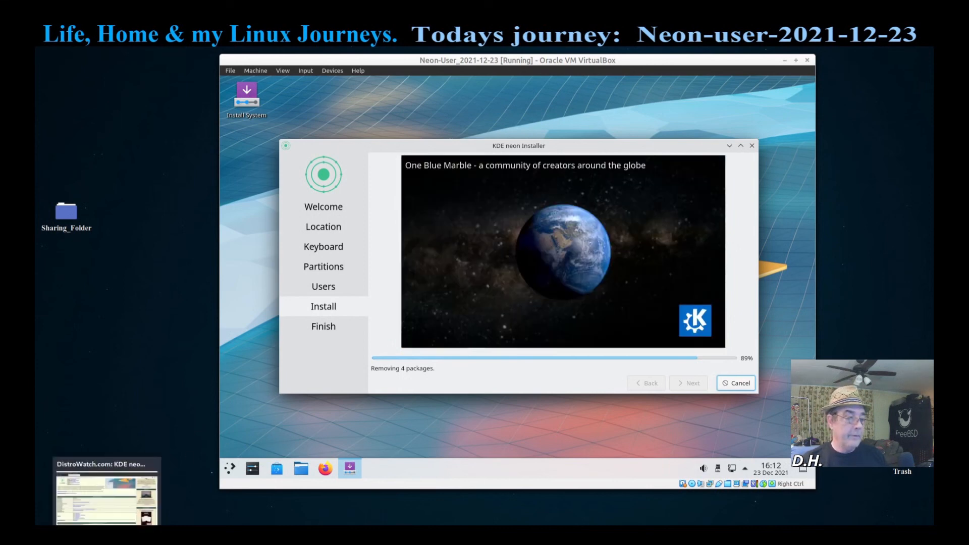
# Step: Bring the DistroWatch Firefox window forward, scroll to the top, minimize and restore it
pyautogui.click(103, 530)
pyautogui.scroll(5, 283, 227)
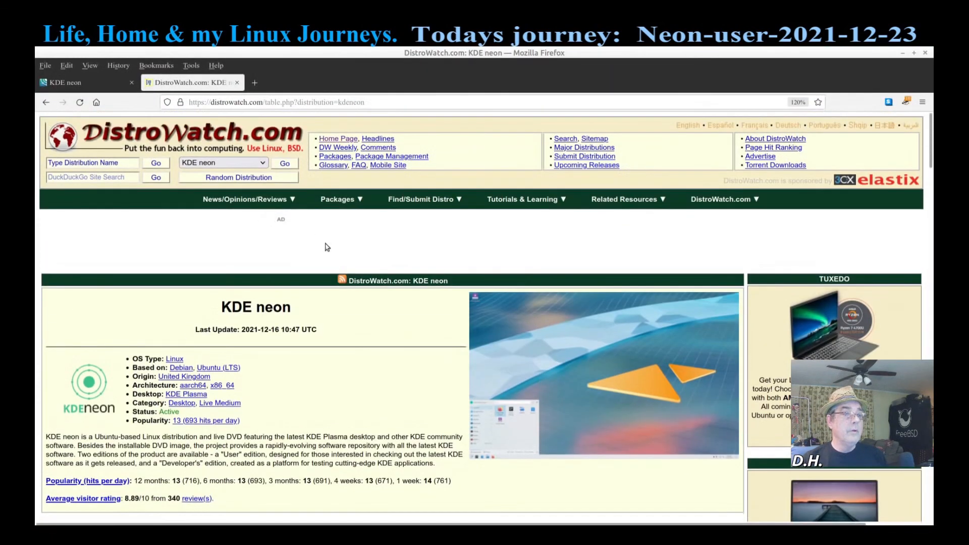
pyautogui.click(902, 53)
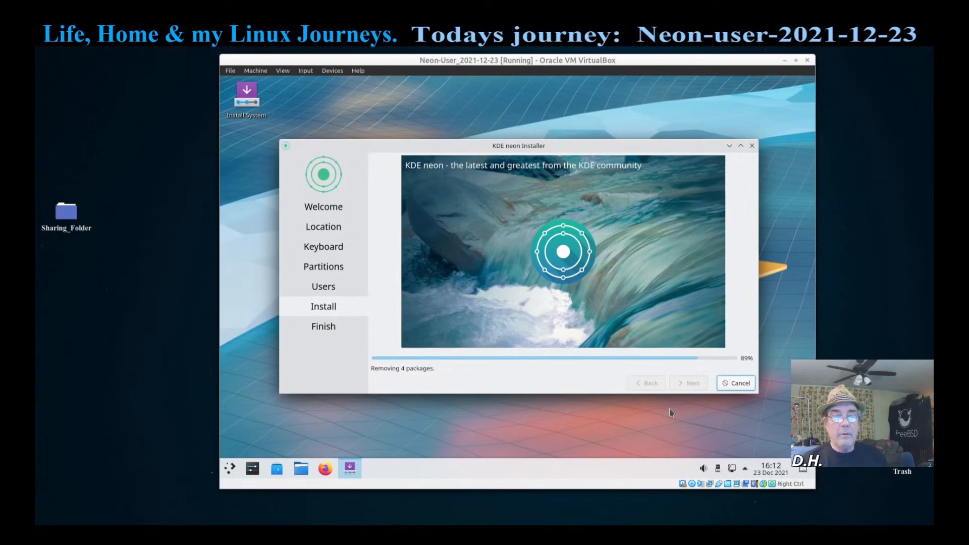
pyautogui.moveTo(107, 533)
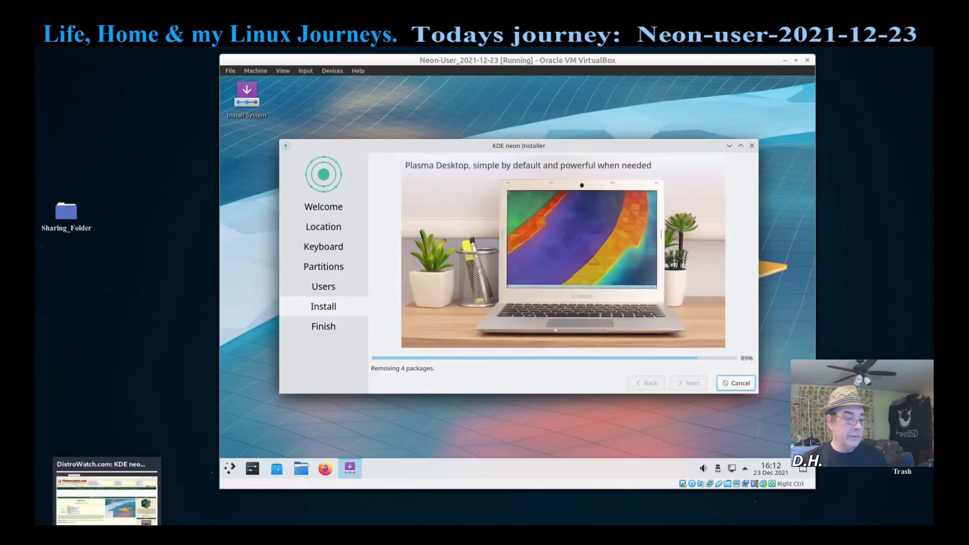
pyautogui.click(107, 496)
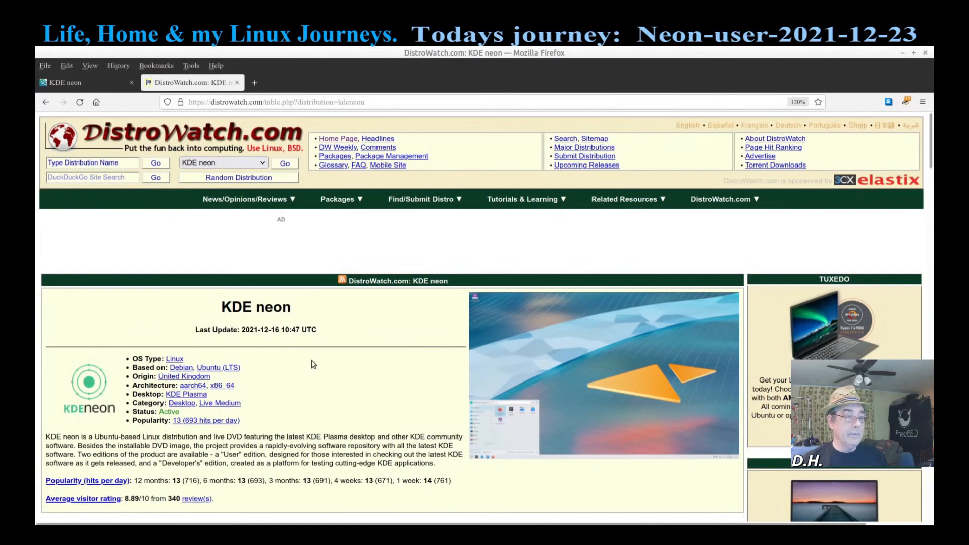
# Step: Scroll DistroWatch and minimize Firefox, then open and close the guest Application Launcher
pyautogui.scroll(-2, 313, 364)
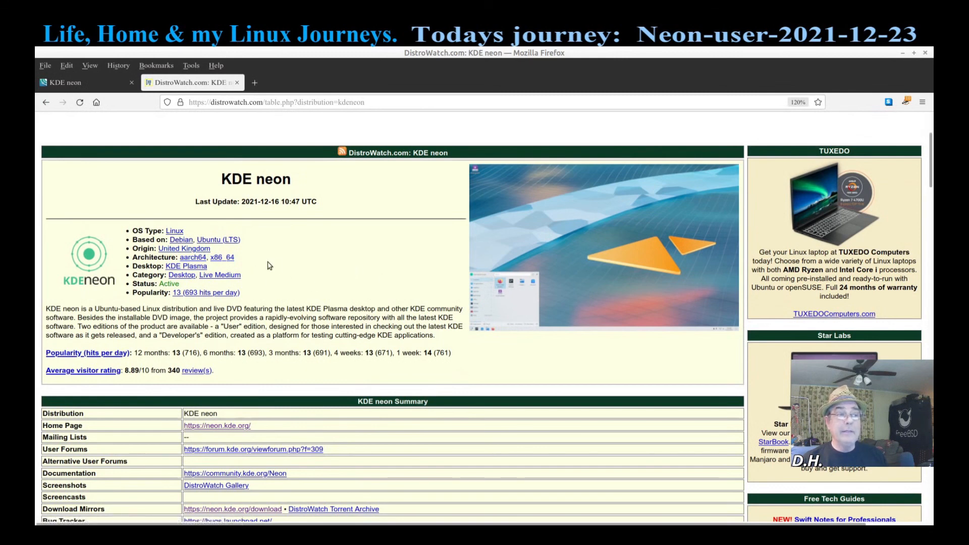
pyautogui.click(902, 53)
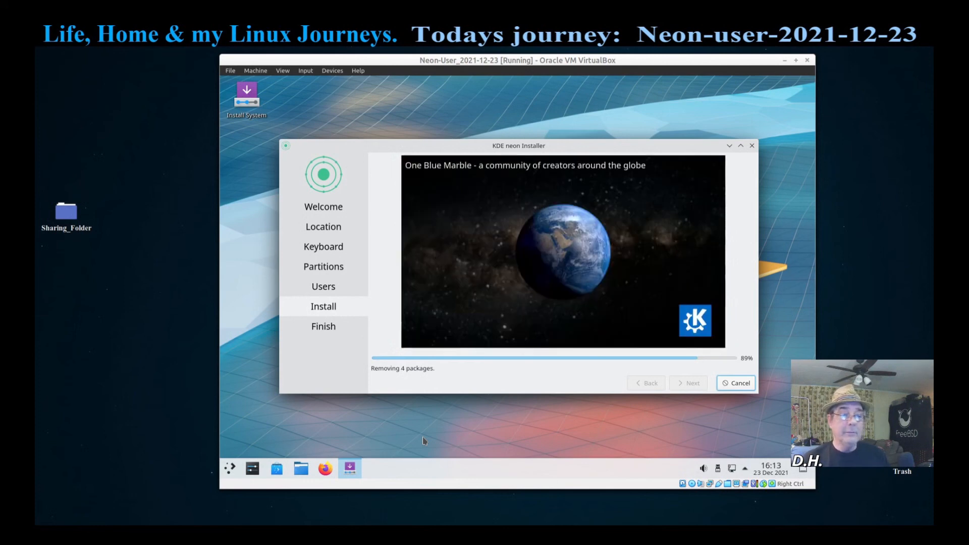
pyautogui.click(229, 472)
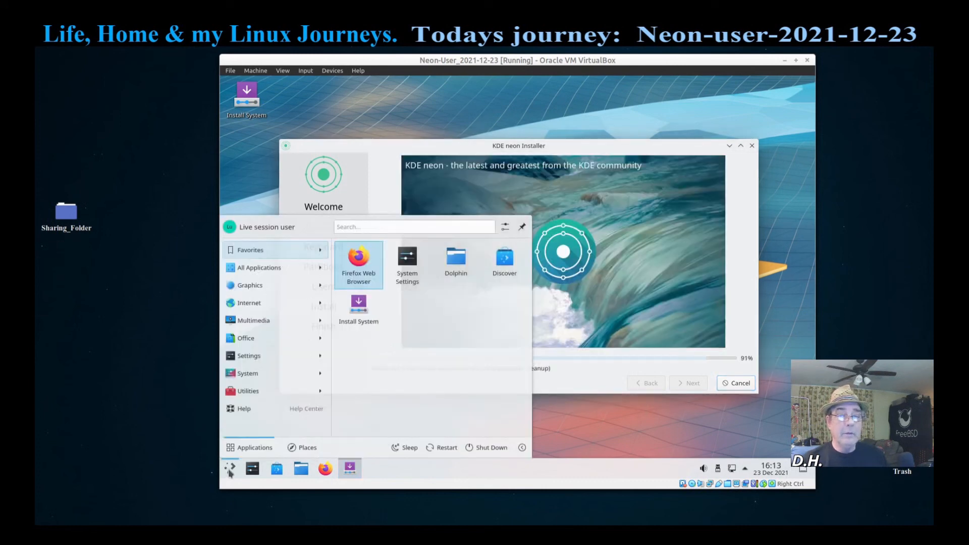
pyautogui.click(271, 166)
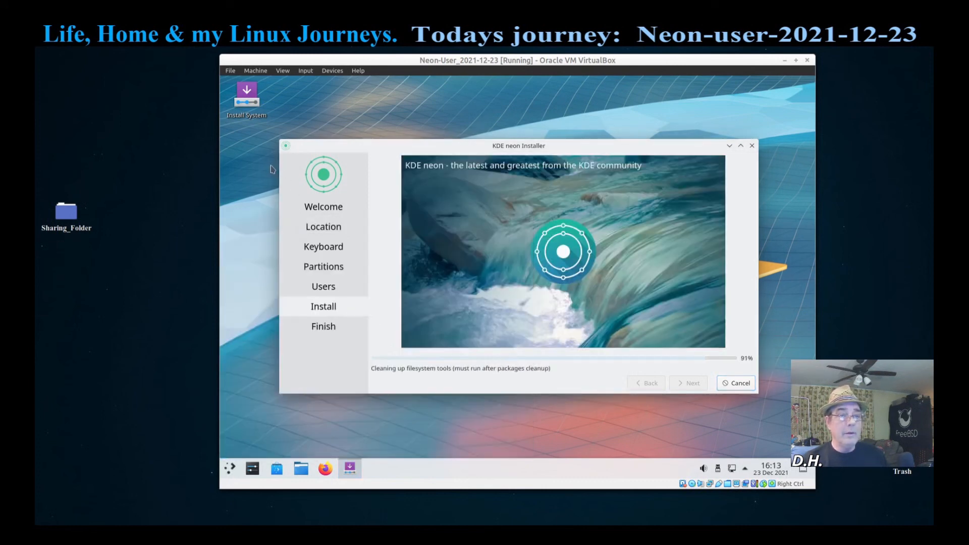
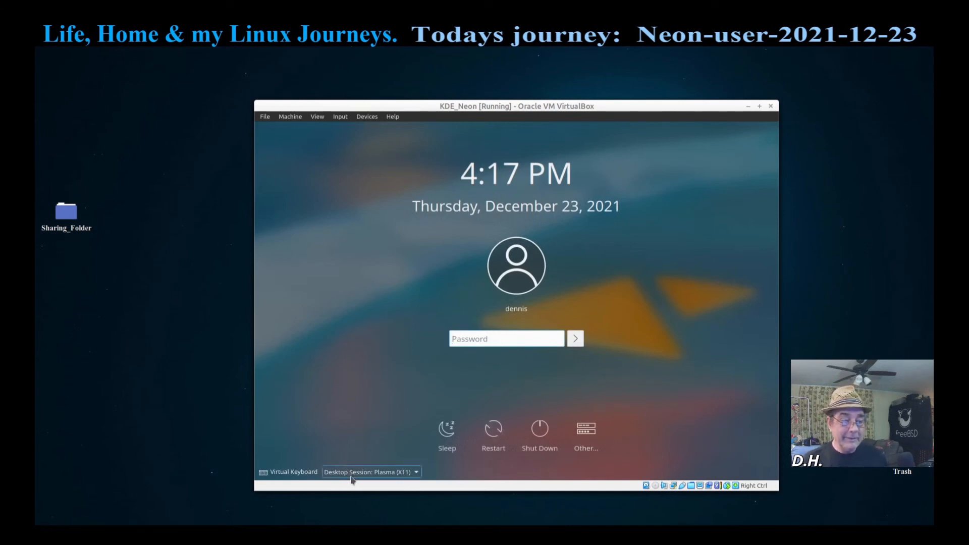
# Step: Log in to KDE neon with the Plasma (X11) session and the account password
pyautogui.click(417, 475)
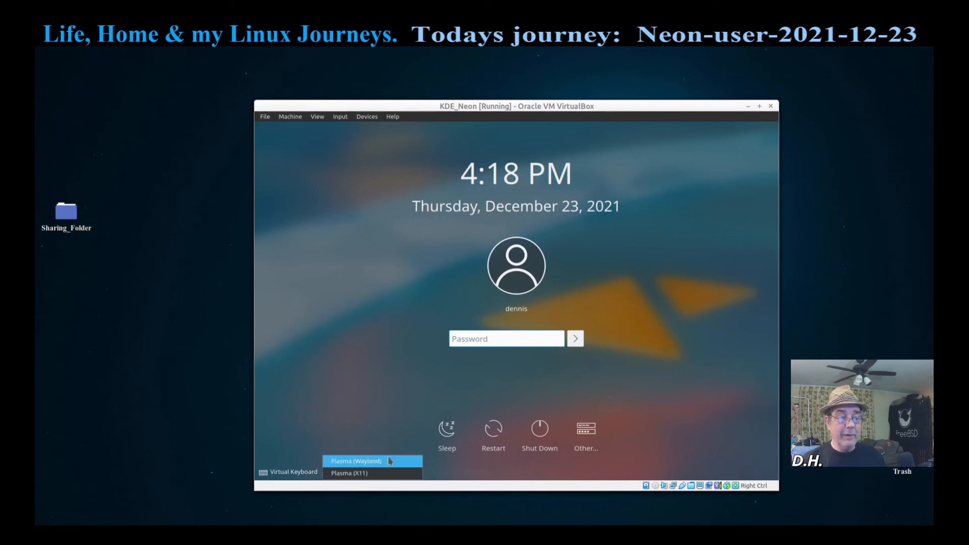
pyautogui.click(375, 473)
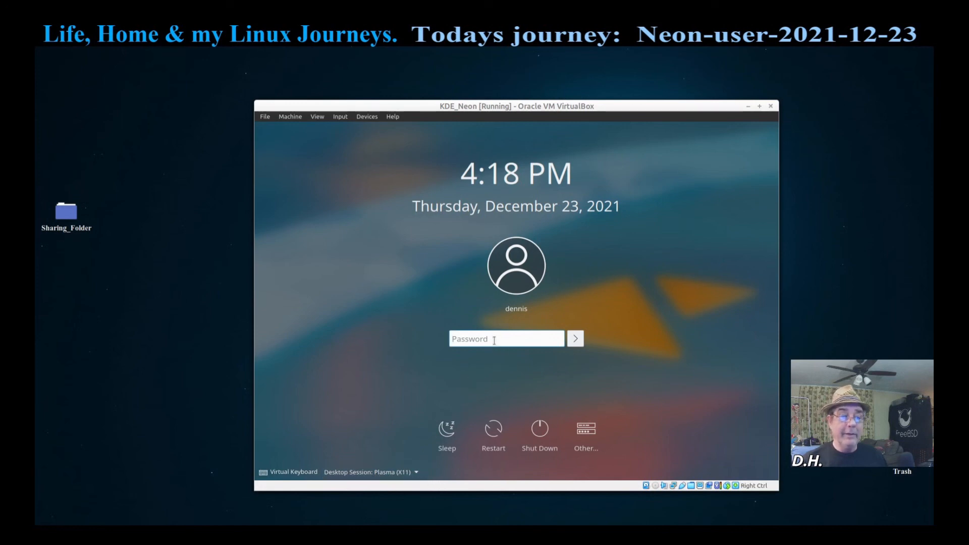
pyautogui.click(519, 345)
pyautogui.write('******')
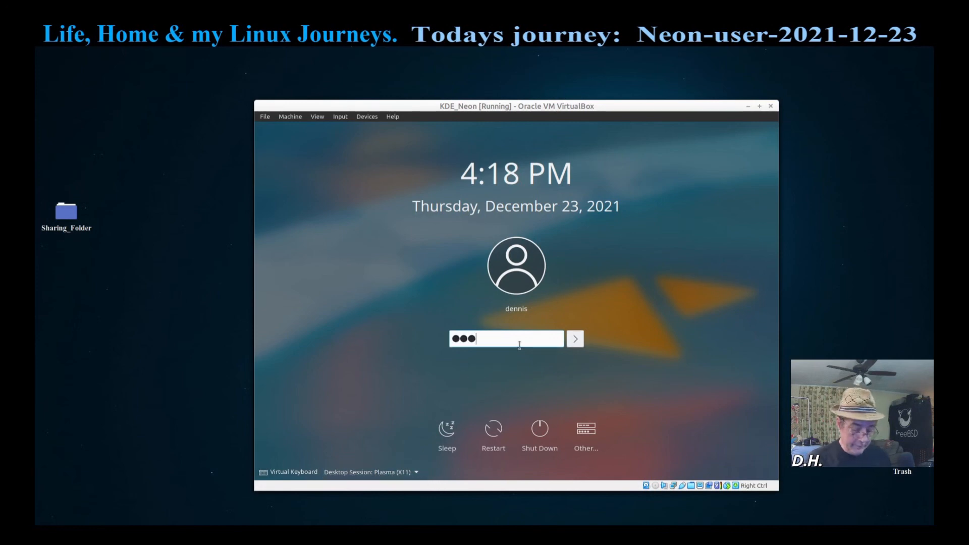
pyautogui.press('Return')
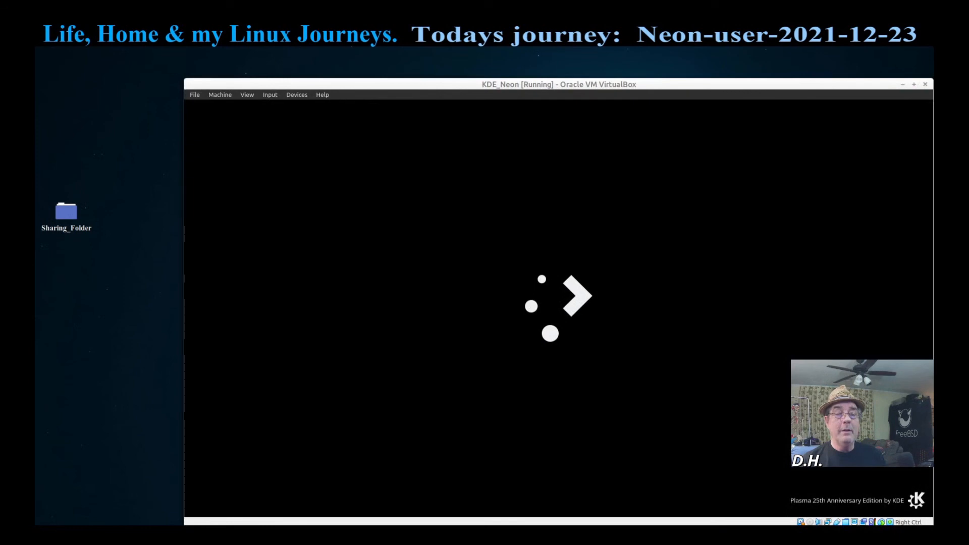
# Step: Reposition the VM window, then launch System Monitor from the launcher's System category
pyautogui.moveTo(647, 88); pyautogui.dragTo(592, 67)
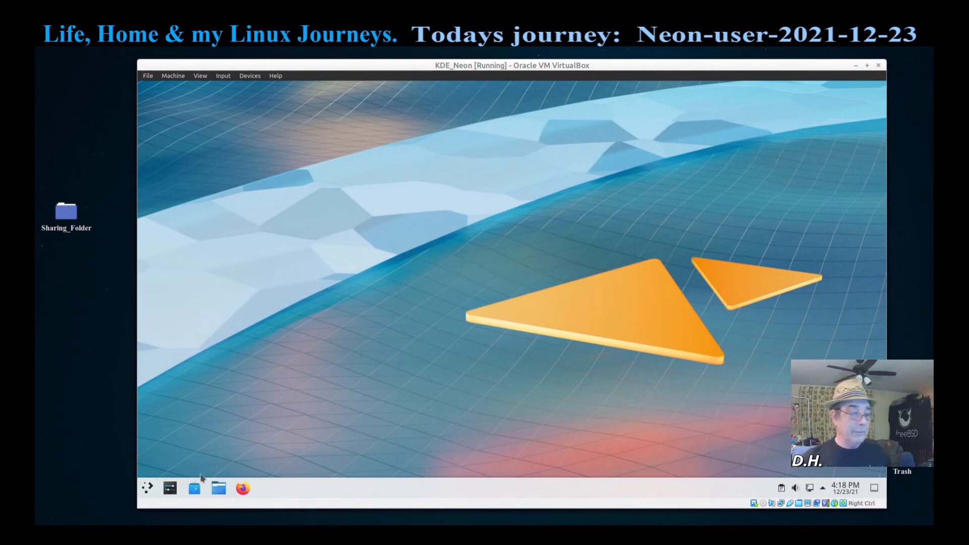
pyautogui.click(152, 489)
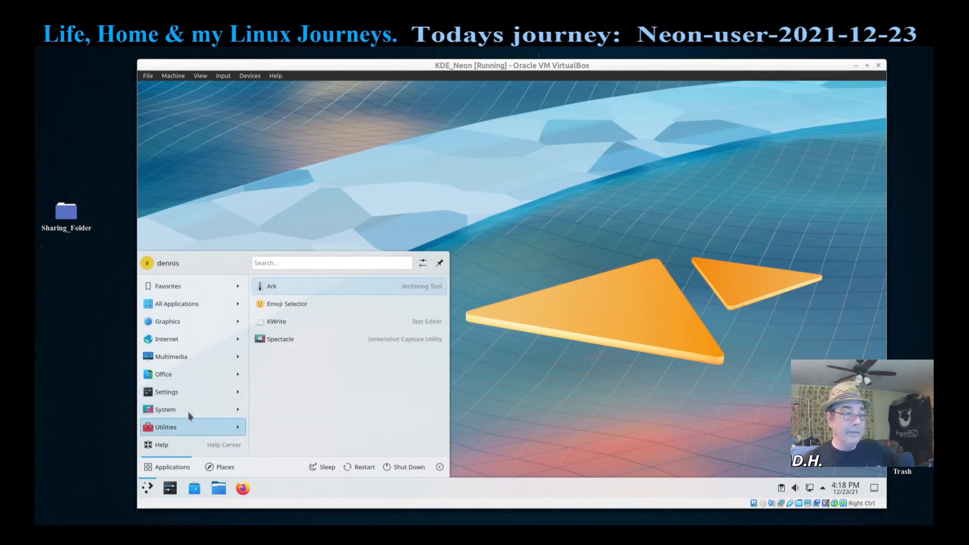
pyautogui.moveTo(188, 411)
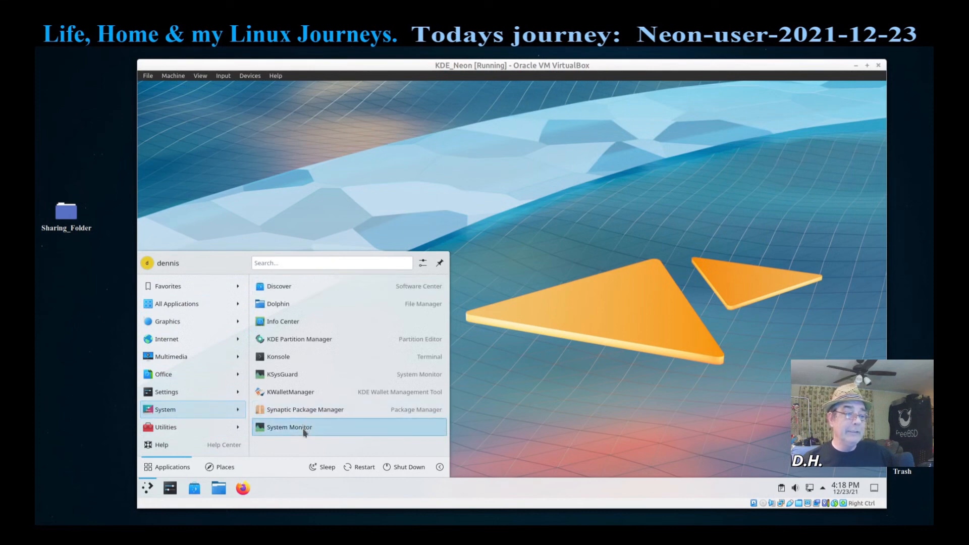
pyautogui.click(303, 429)
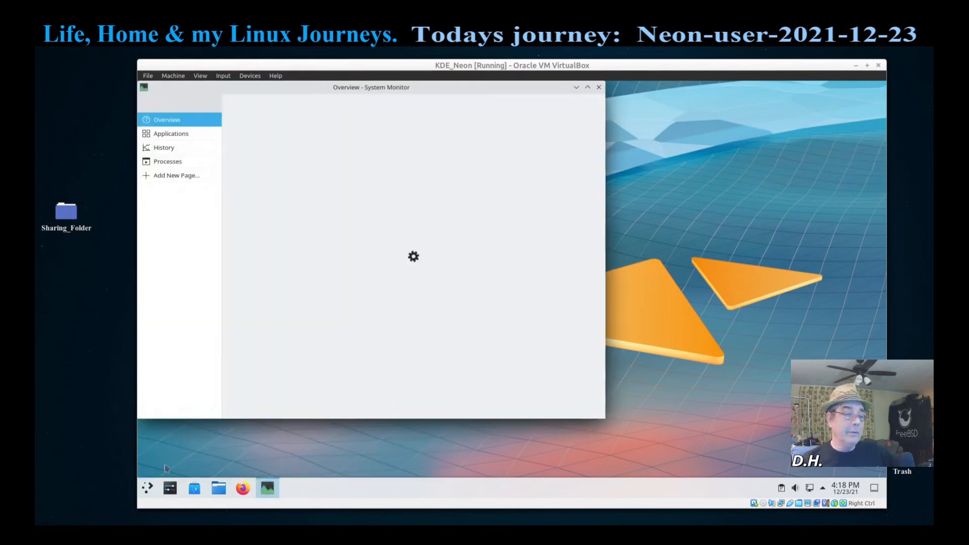
# Step: Launch KSysGuard from System and set it beside System Monitor's Overview window
pyautogui.click(147, 488)
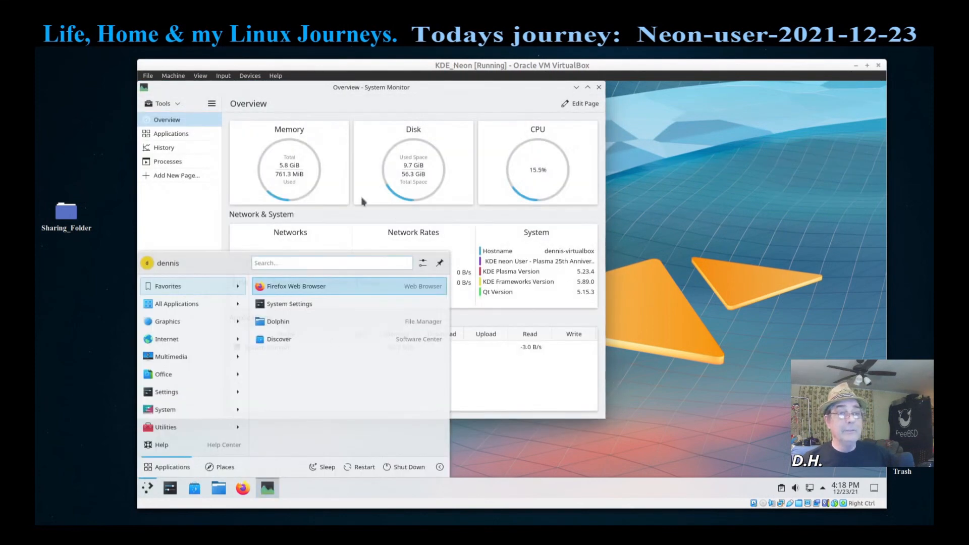
pyautogui.moveTo(180, 413)
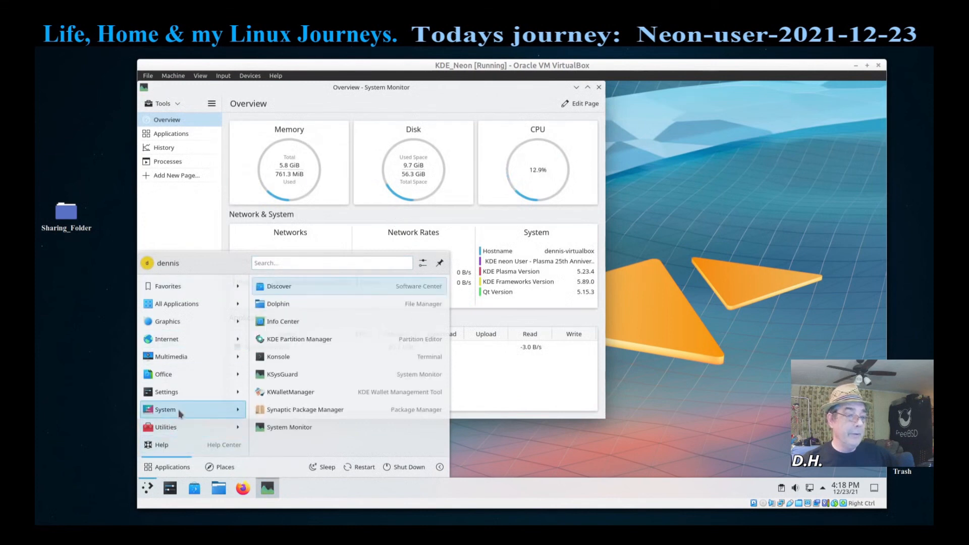
pyautogui.click(282, 375)
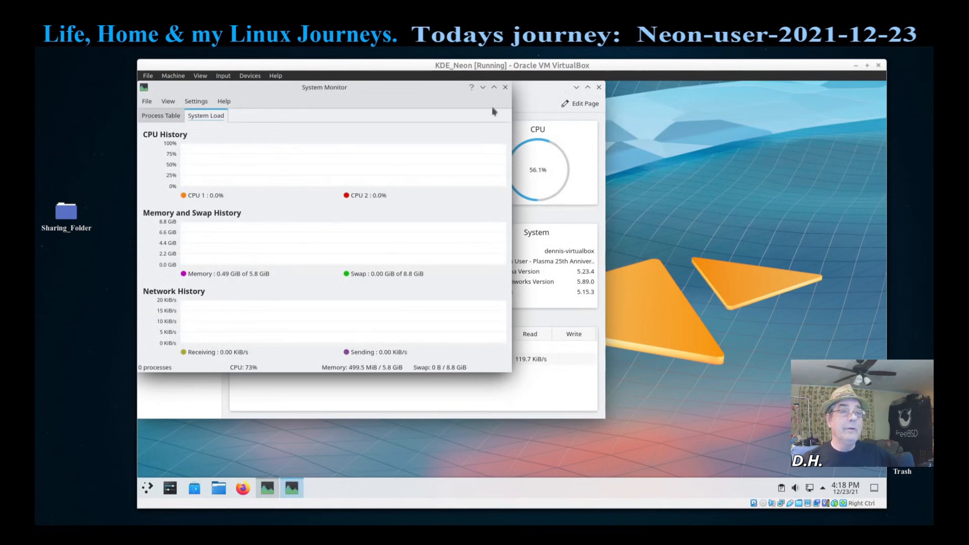
pyautogui.moveTo(416, 93); pyautogui.dragTo(799, 162)
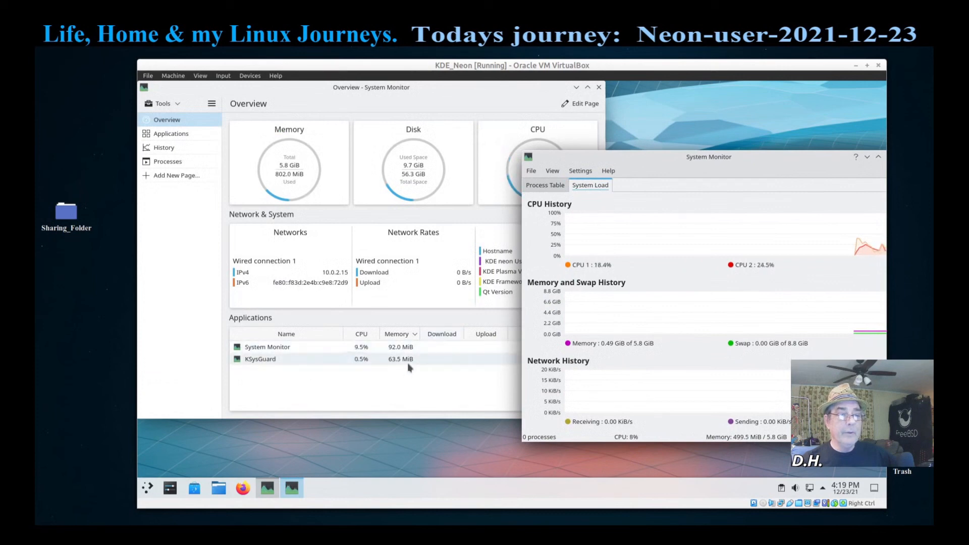
pyautogui.click(461, 107)
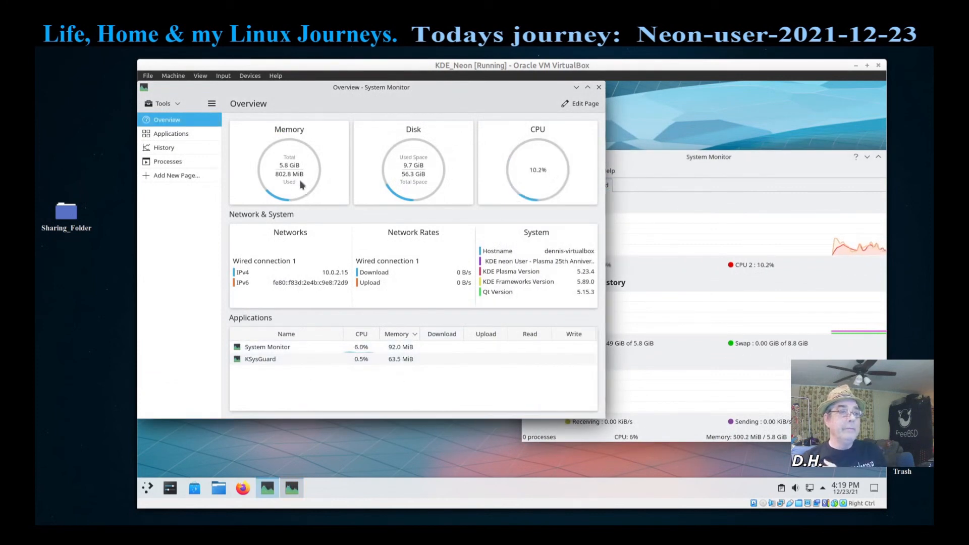
# Step: Maximize KSysGuard, then close it and the System Monitor Overview window
pyautogui.doubleClick(673, 159)
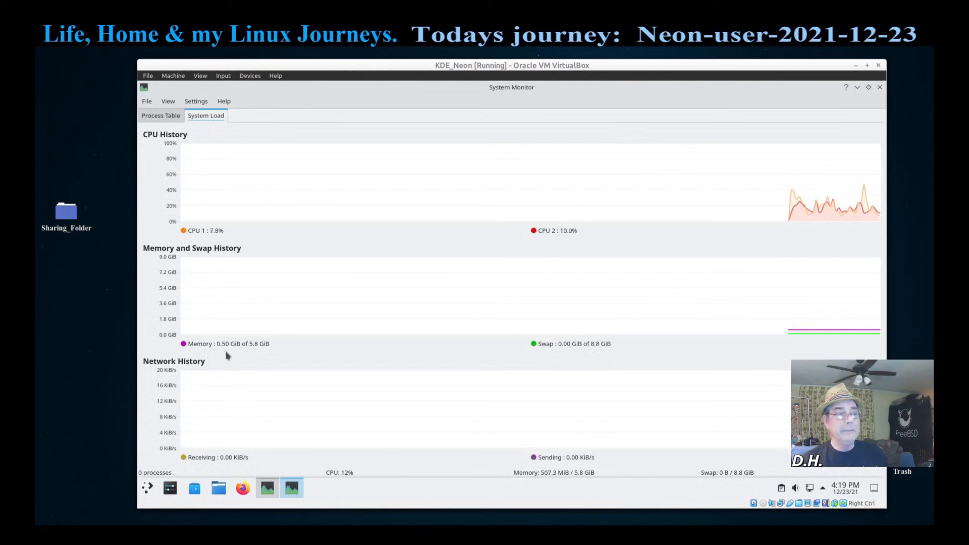
pyautogui.click(879, 88)
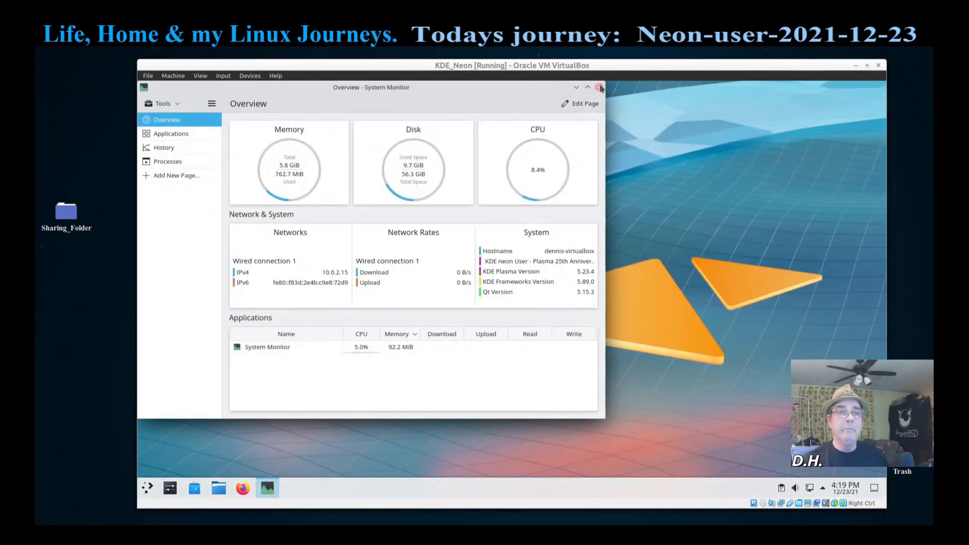
pyautogui.click(598, 87)
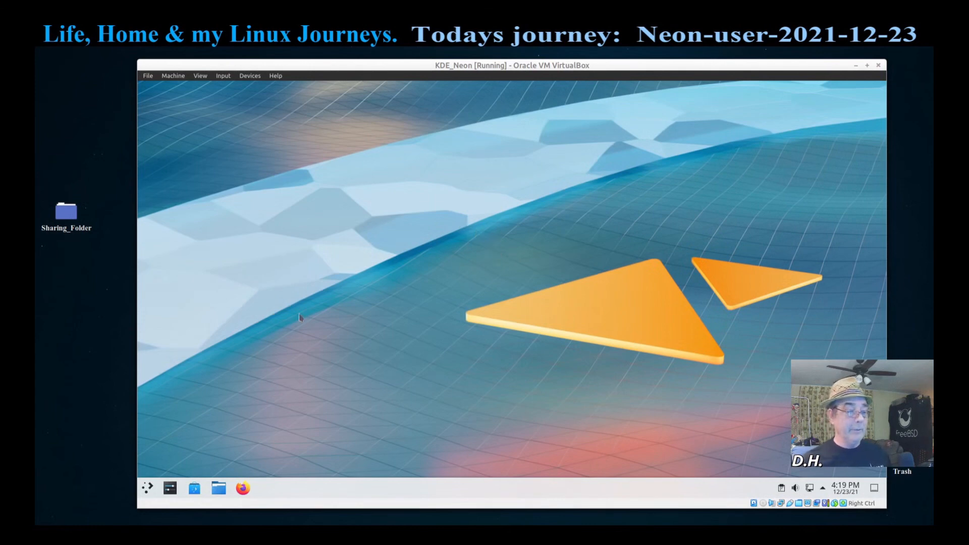
# Step: Launch the Kdenlive video editor from the launcher's Multimedia category
pyautogui.click(147, 488)
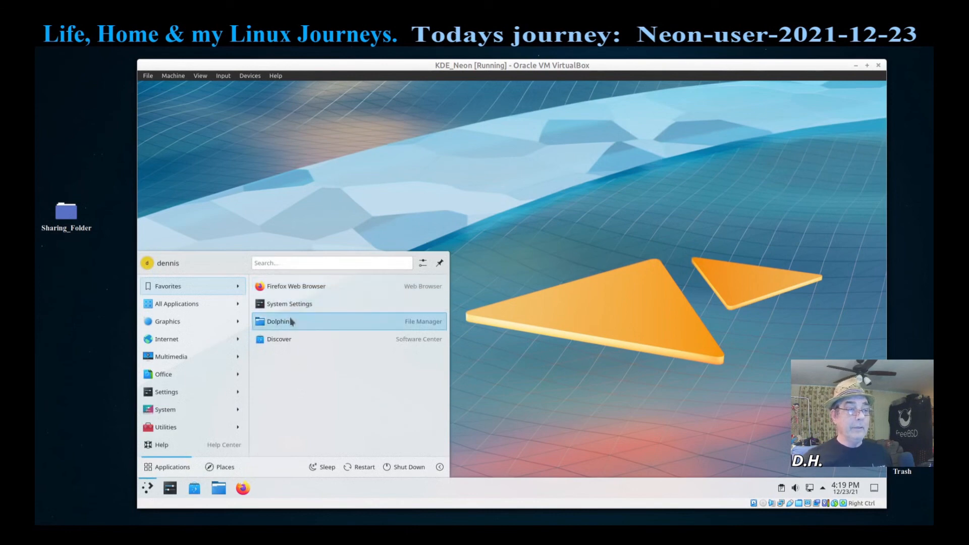
pyautogui.moveTo(201, 401)
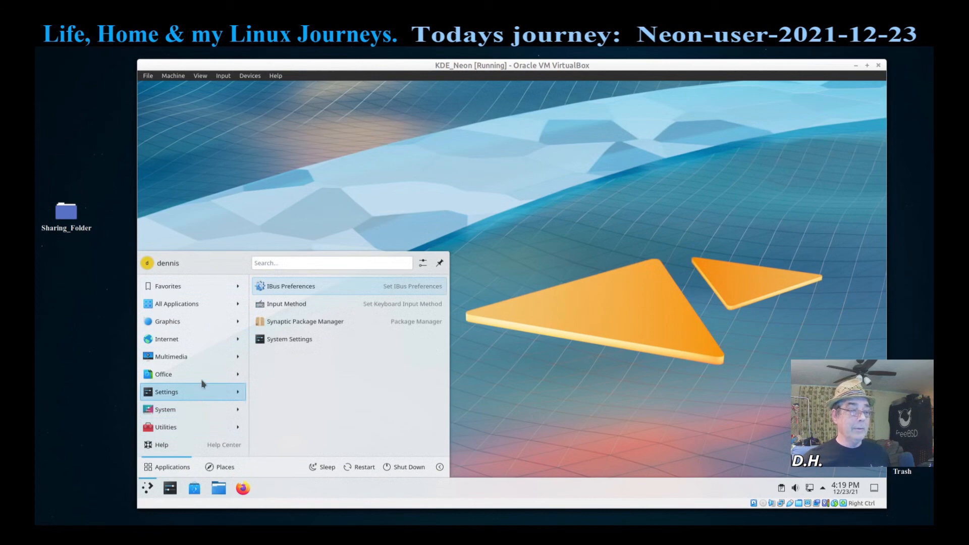
pyautogui.moveTo(201, 361)
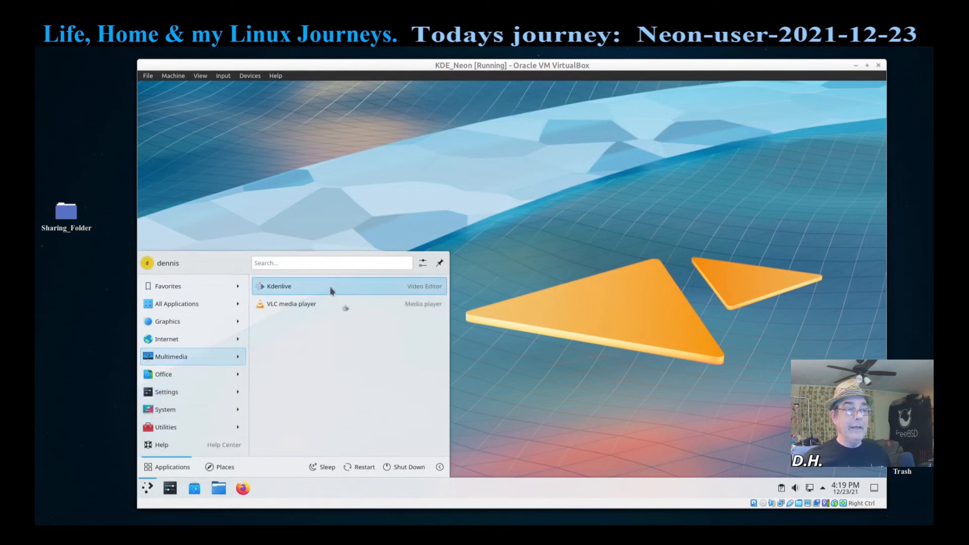
pyautogui.click(329, 286)
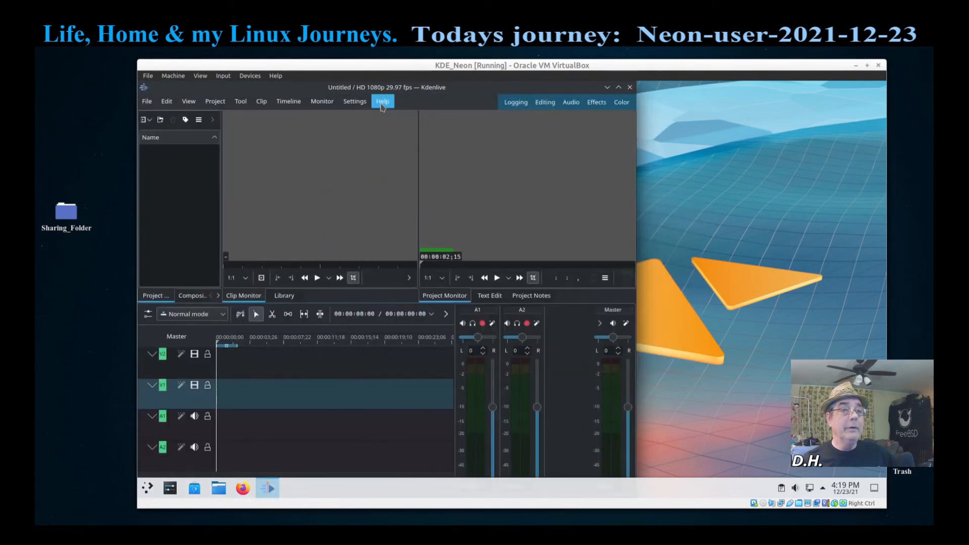
# Step: View the About Kdenlive information and dismiss it
pyautogui.click(382, 101)
pyautogui.click(401, 194)
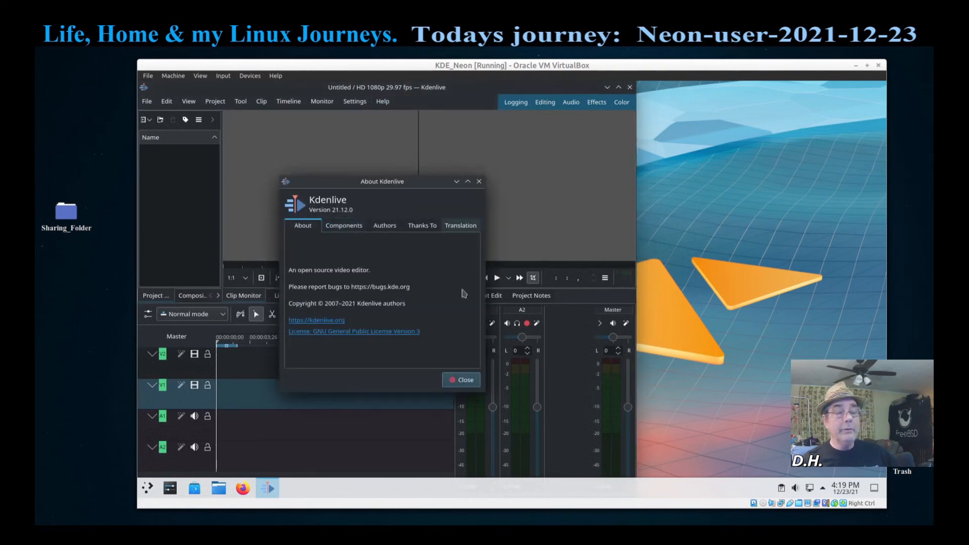
pyautogui.click(461, 380)
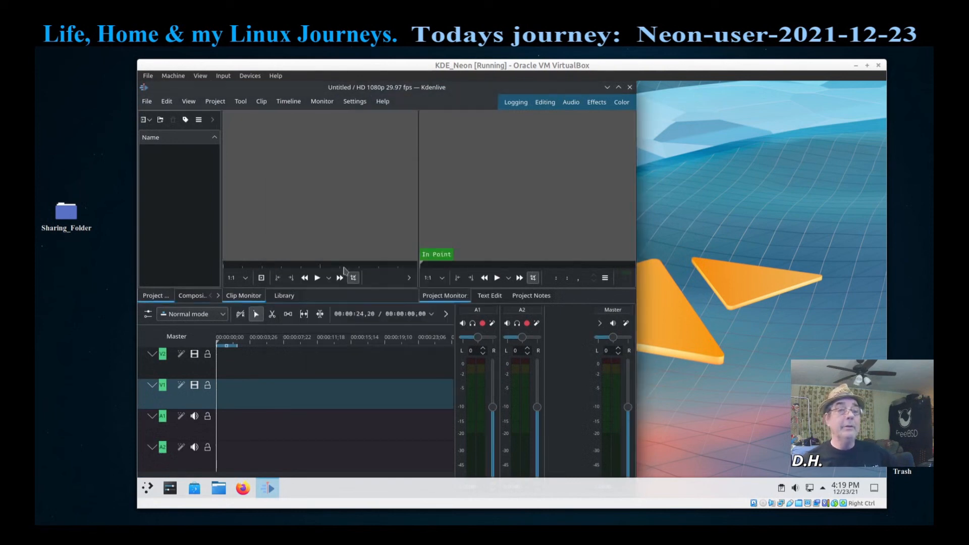
pyautogui.rightClick(201, 179)
pyautogui.click(217, 196)
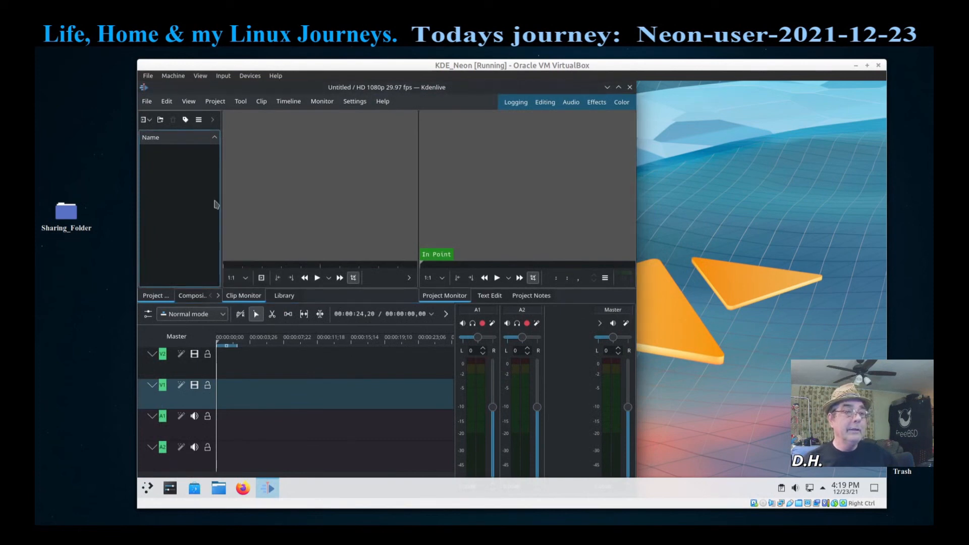
pyautogui.click(330, 222)
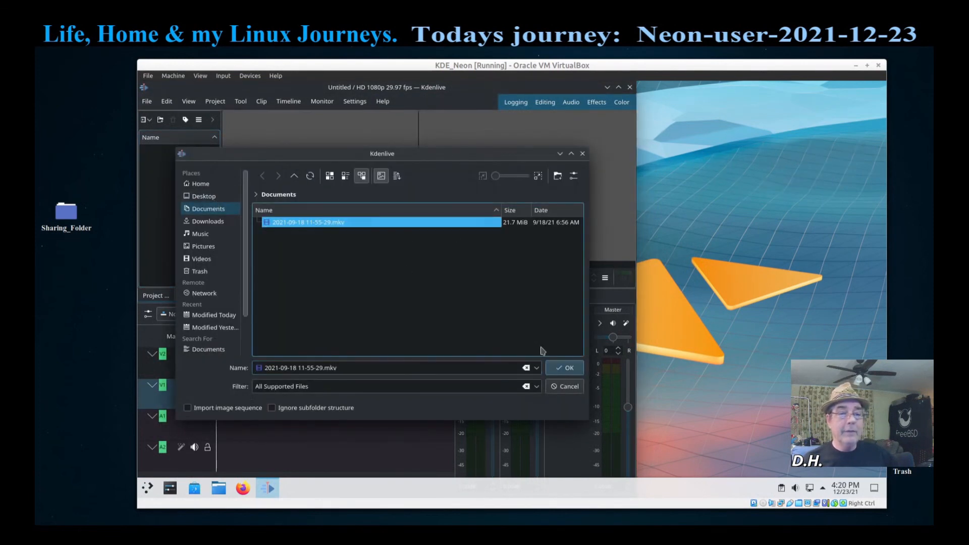
pyautogui.click(561, 368)
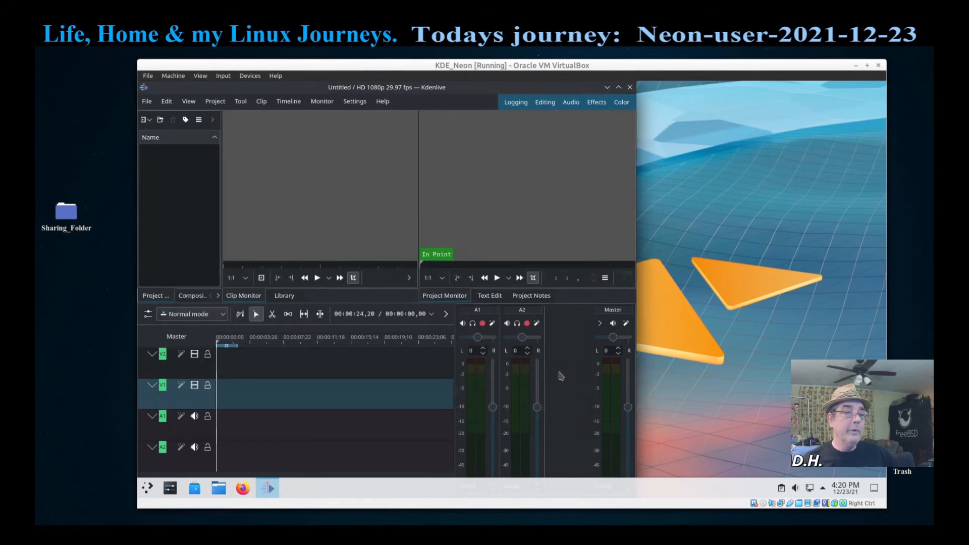
# Step: Maximize Kdenlive, play the clip briefly on the timeline, then quit without saving
pyautogui.click(618, 87)
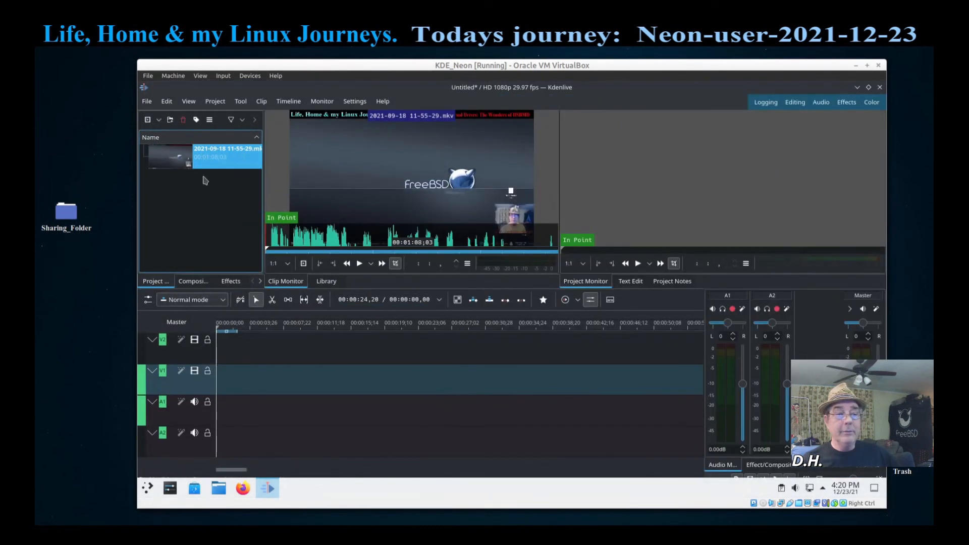
pyautogui.moveTo(189, 160); pyautogui.dragTo(272, 396)
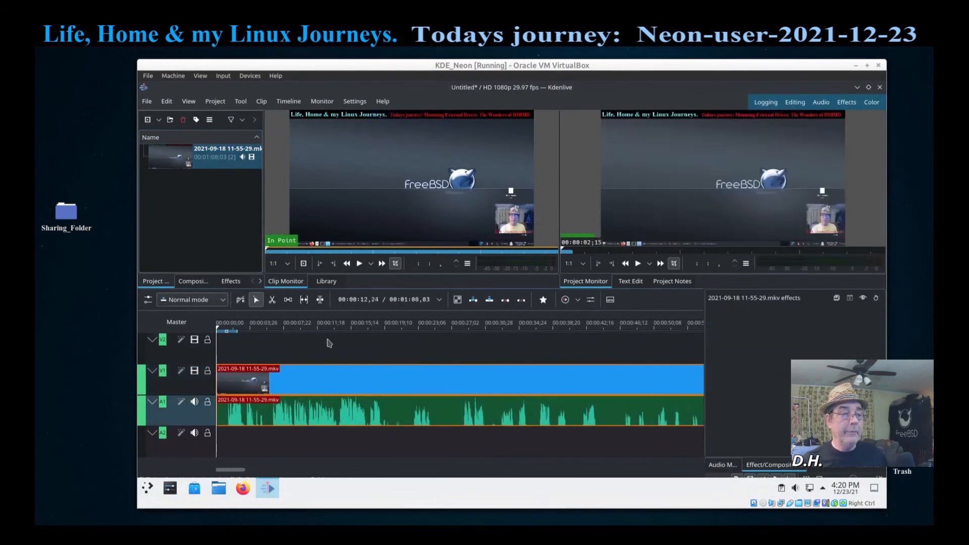
pyautogui.click(327, 340)
pyautogui.press('space')
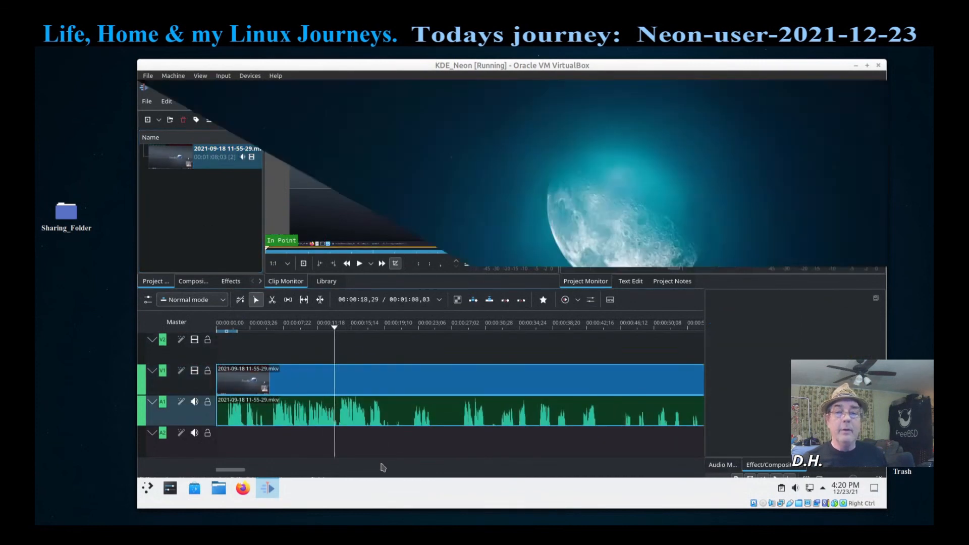
pyautogui.press('space')
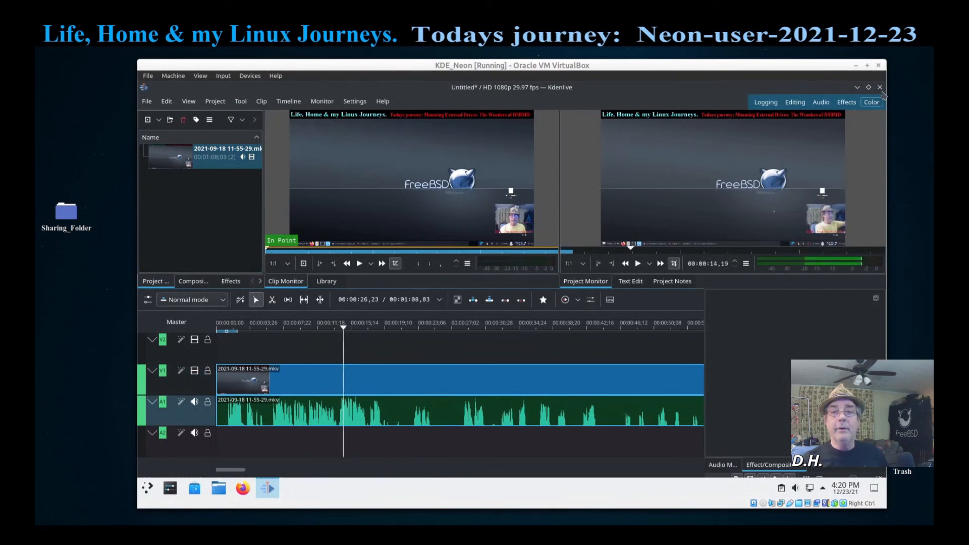
pyautogui.click(880, 88)
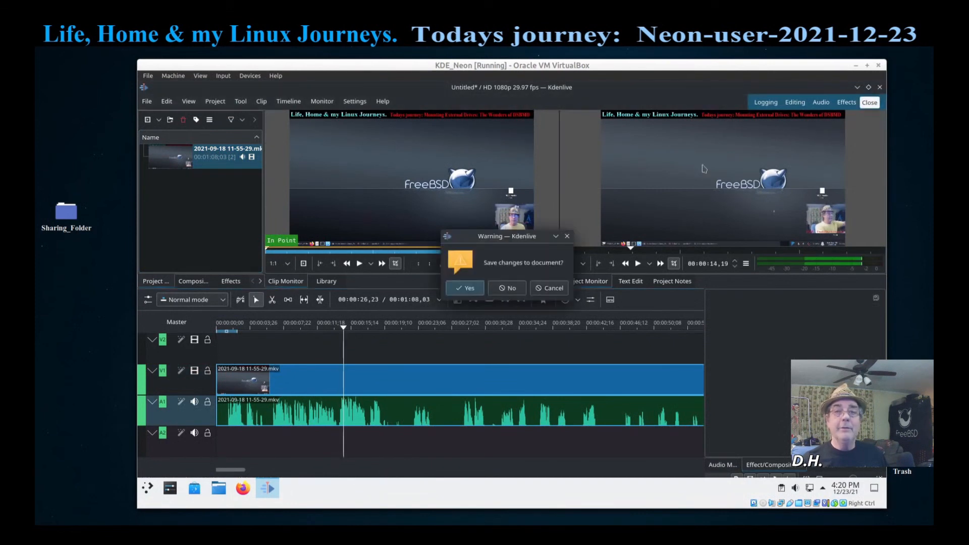
pyautogui.click(510, 289)
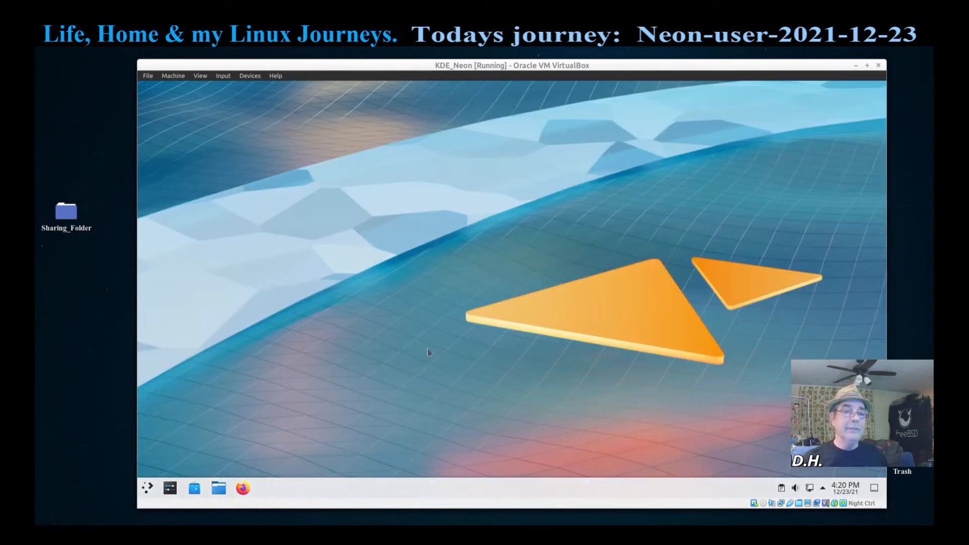
# Step: Browse the launcher's All Applications, Internet, Multimedia and Office categories, ending on System
pyautogui.click(146, 487)
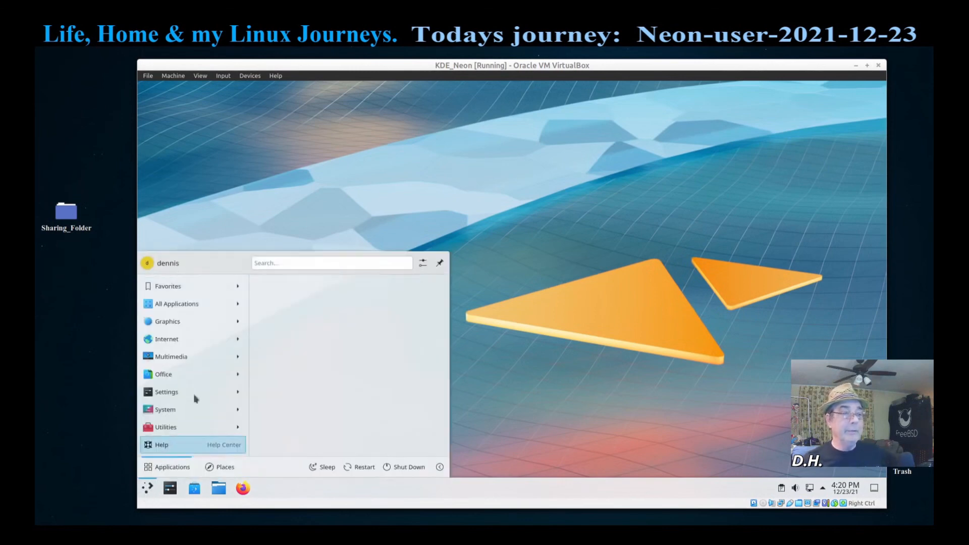
pyautogui.moveTo(186, 308)
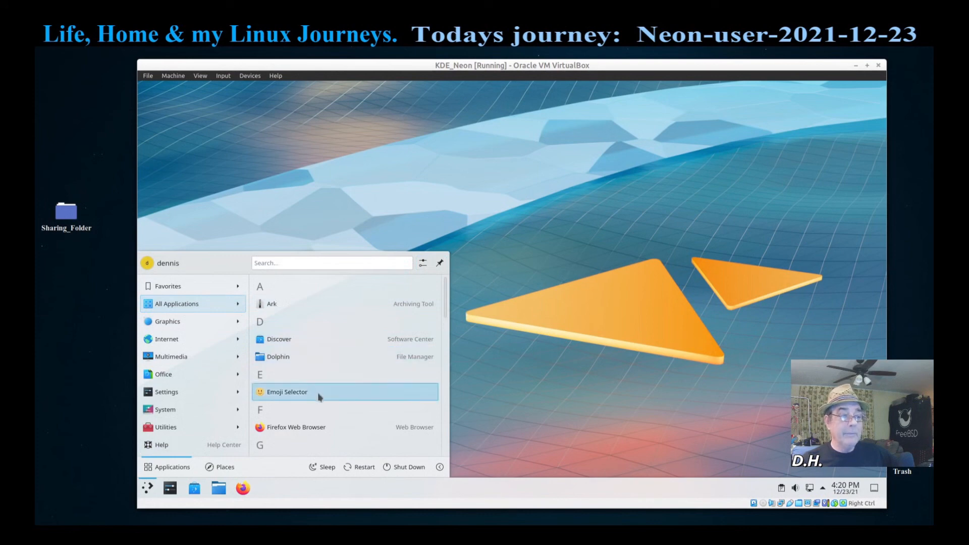
pyautogui.scroll(-2, 317, 392)
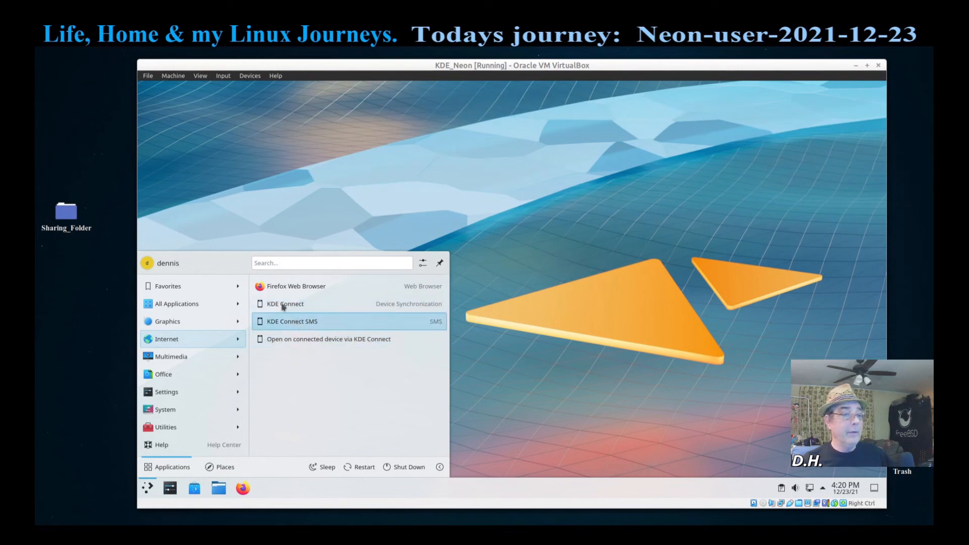
pyautogui.moveTo(186, 362)
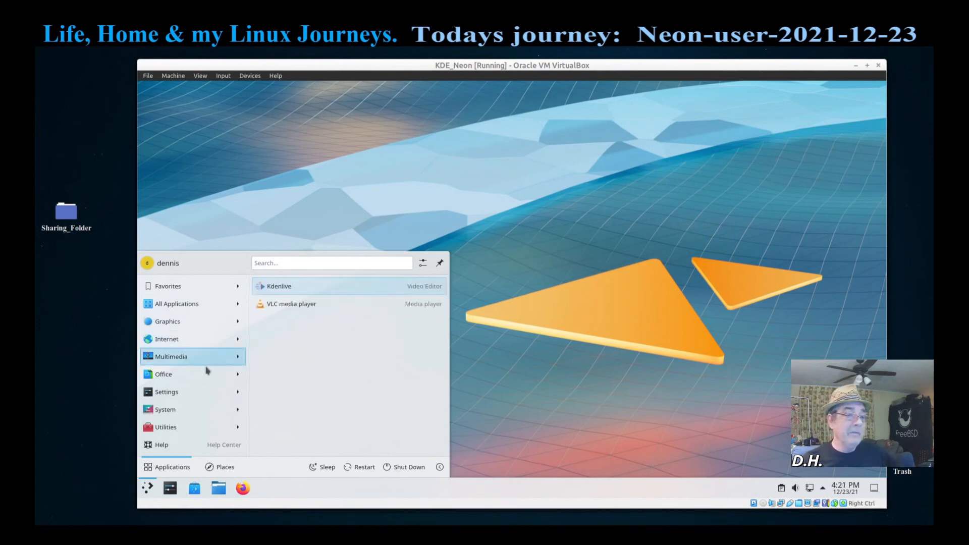
pyautogui.moveTo(200, 376)
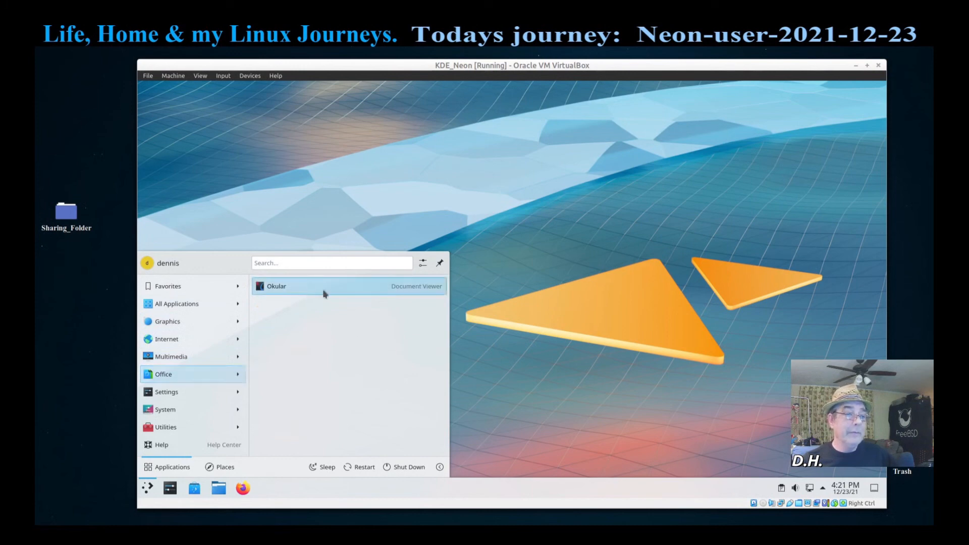
pyautogui.moveTo(195, 398)
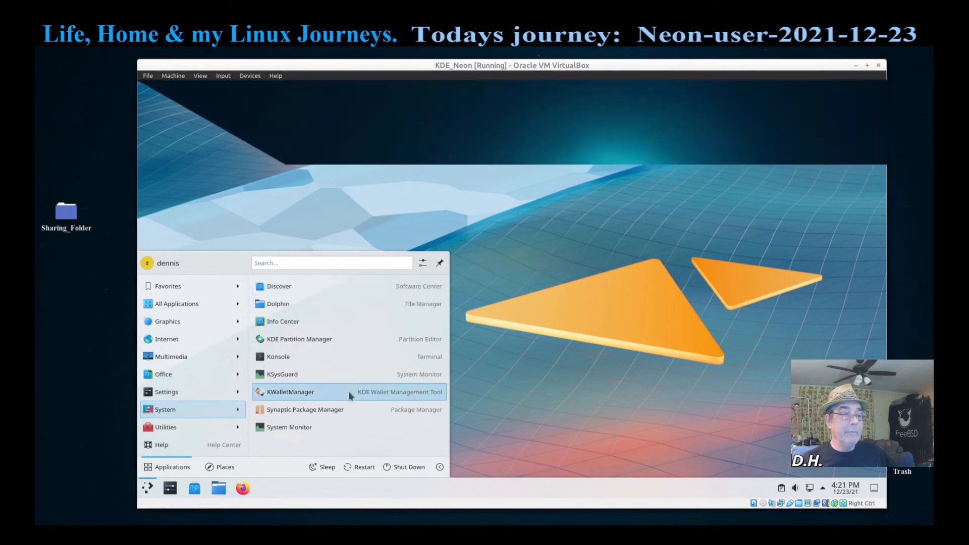
# Step: Open Info Center, check its Memory page showing 5.79 GiB, then close it
pyautogui.click(361, 323)
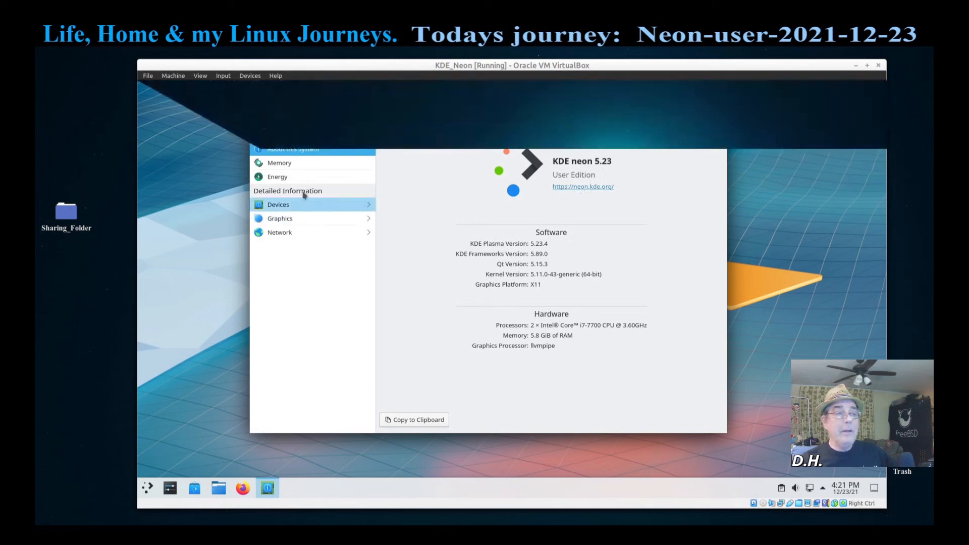
pyautogui.click(280, 163)
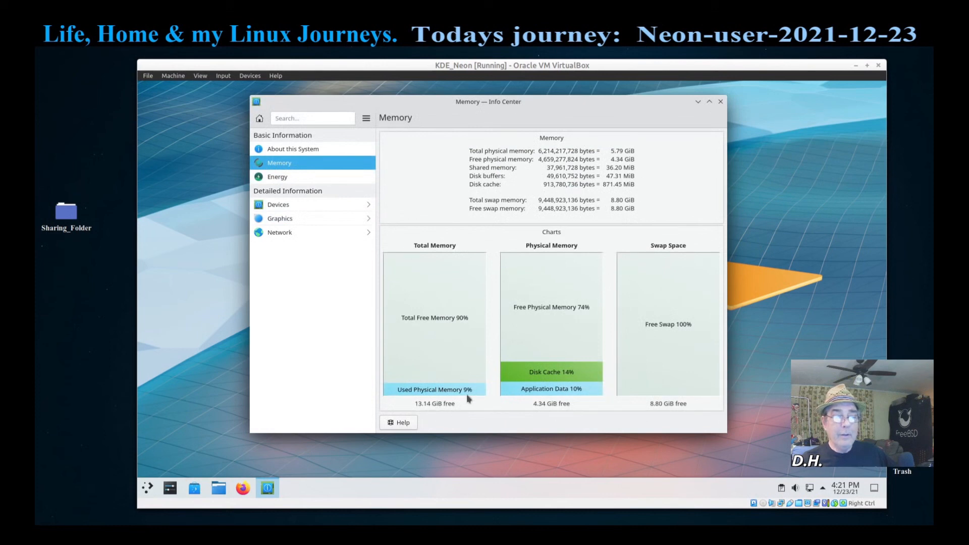
pyautogui.click(721, 101)
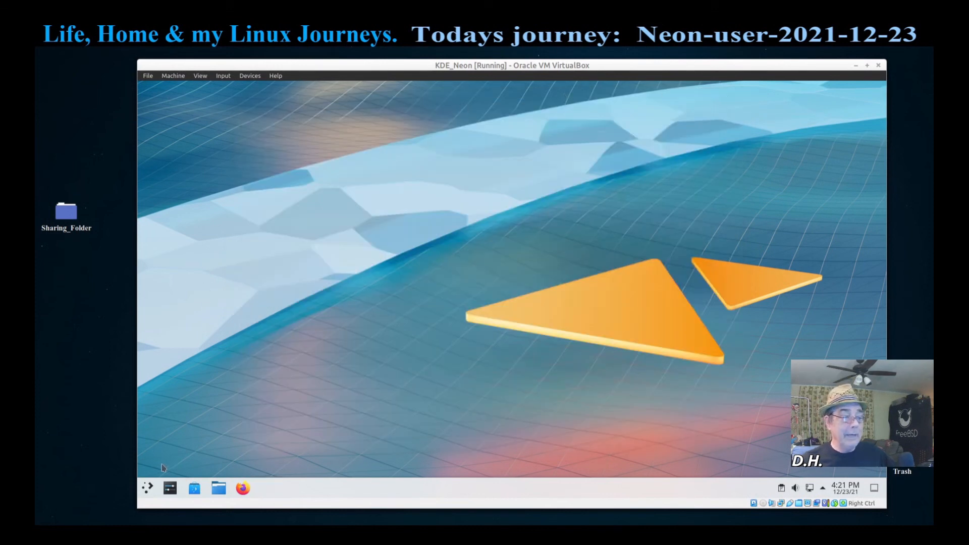
pyautogui.click(147, 488)
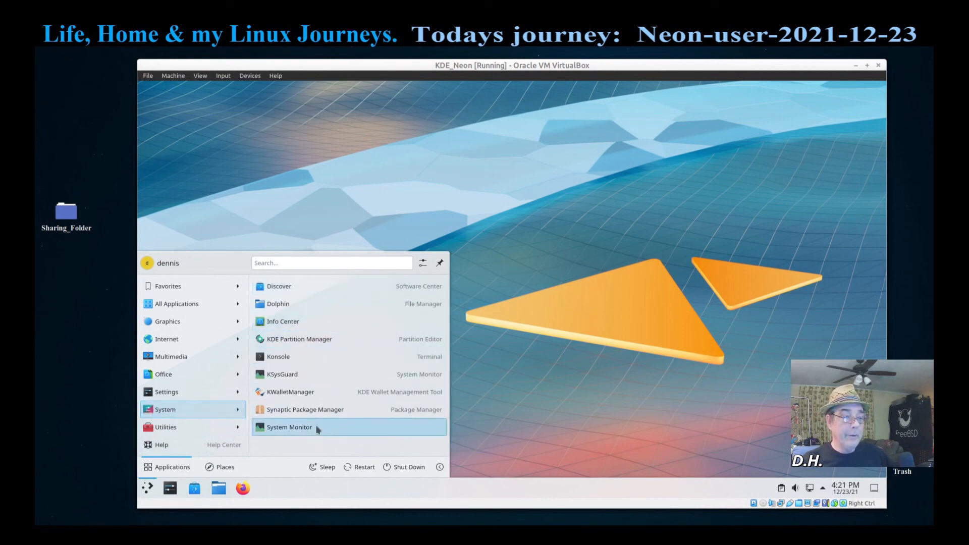
pyautogui.click(310, 286)
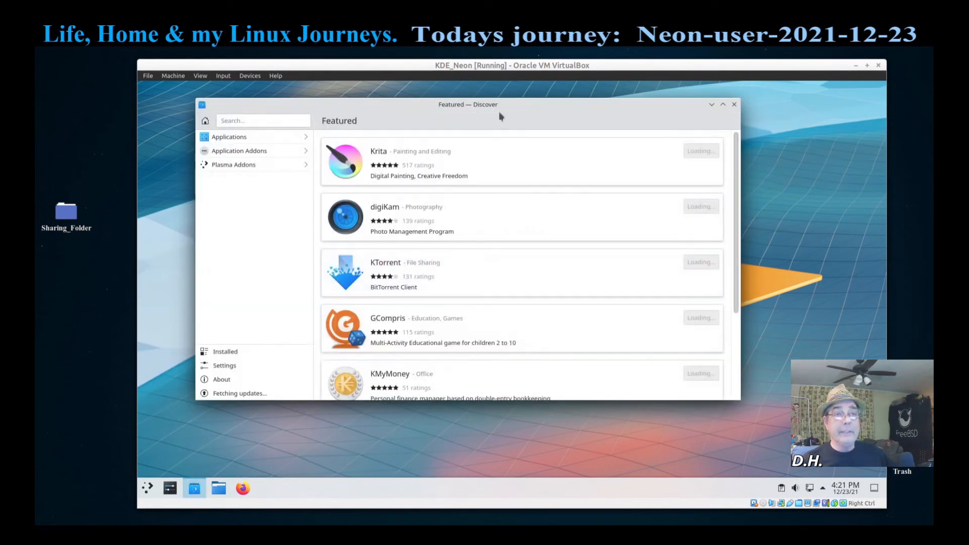
pyautogui.moveTo(499, 117); pyautogui.dragTo(540, 147)
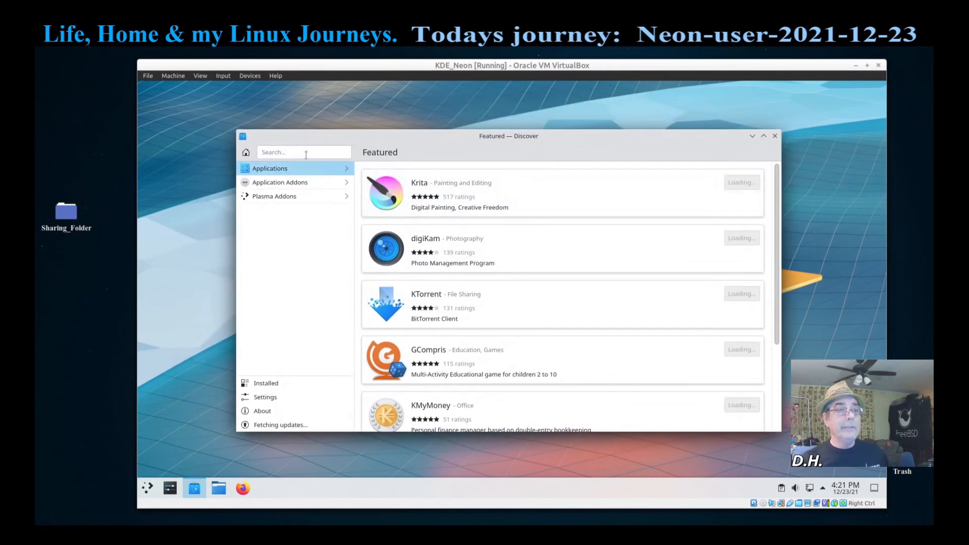
pyautogui.click(304, 154)
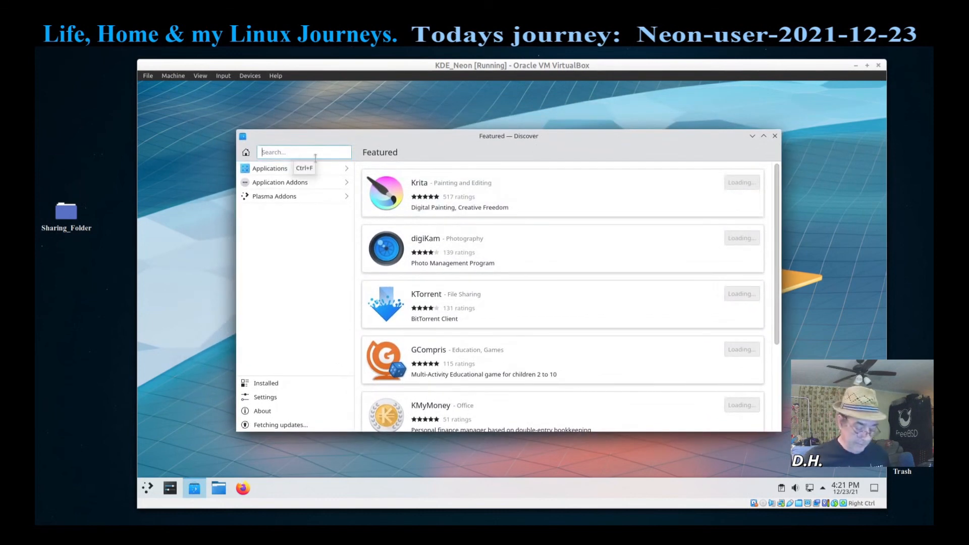
pyautogui.write('virtu')
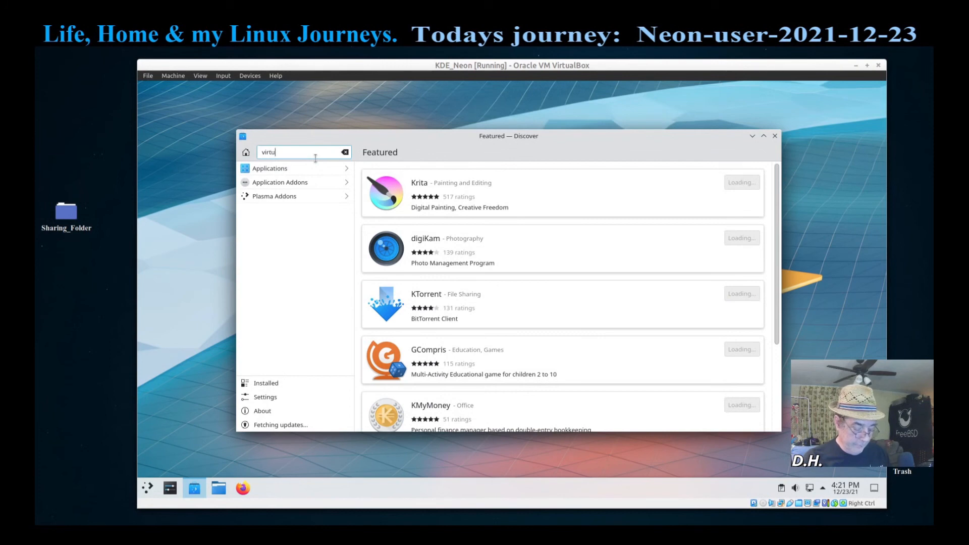
pyautogui.write('albo')
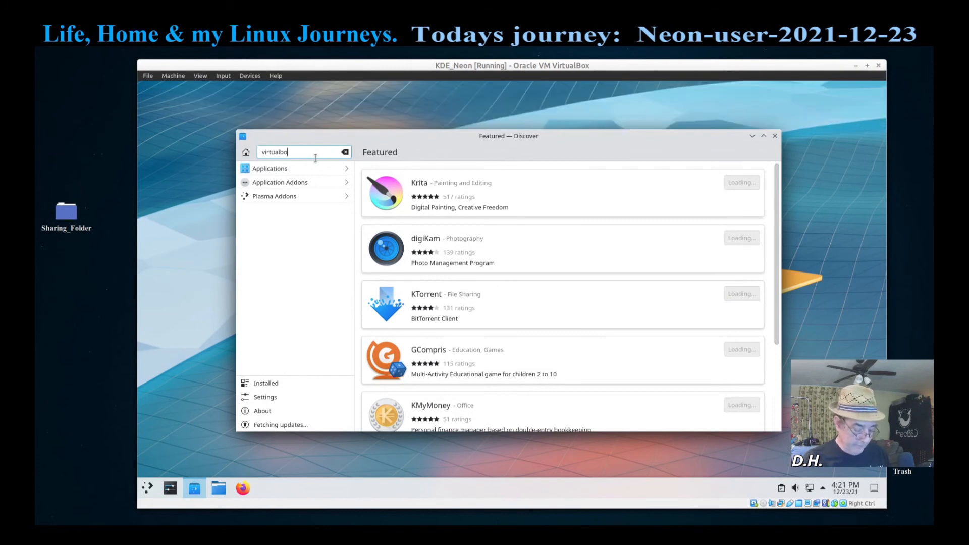
pyautogui.write('x')
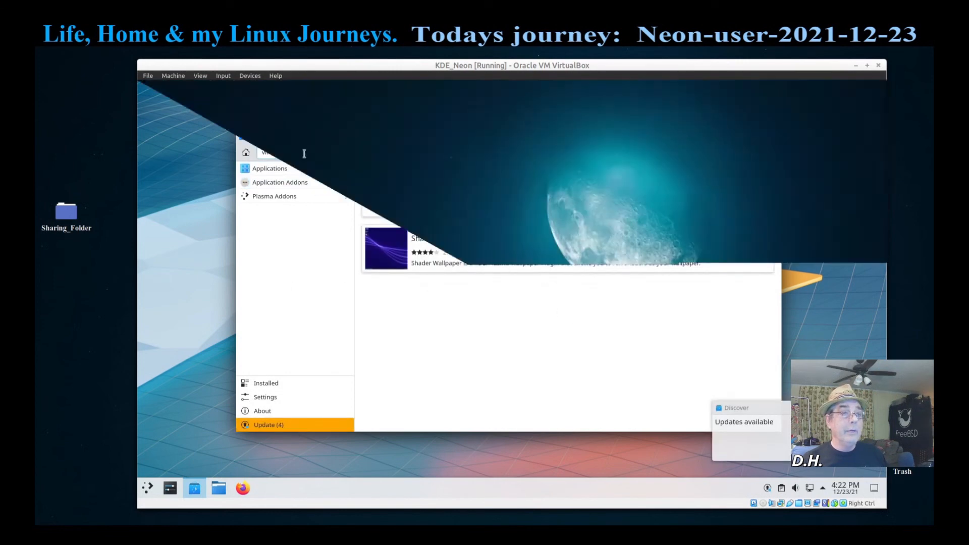
pyautogui.doubleClick(287, 152)
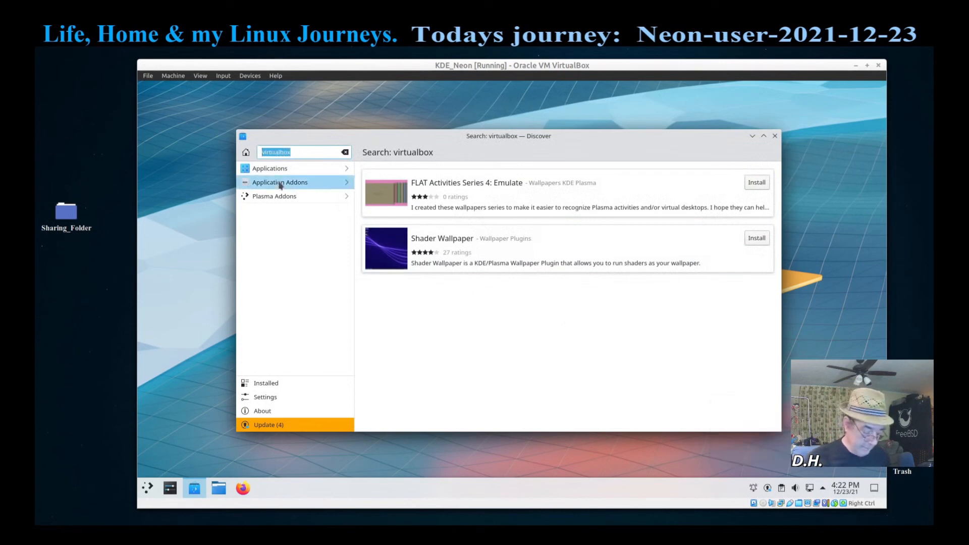
pyautogui.write('synapti')
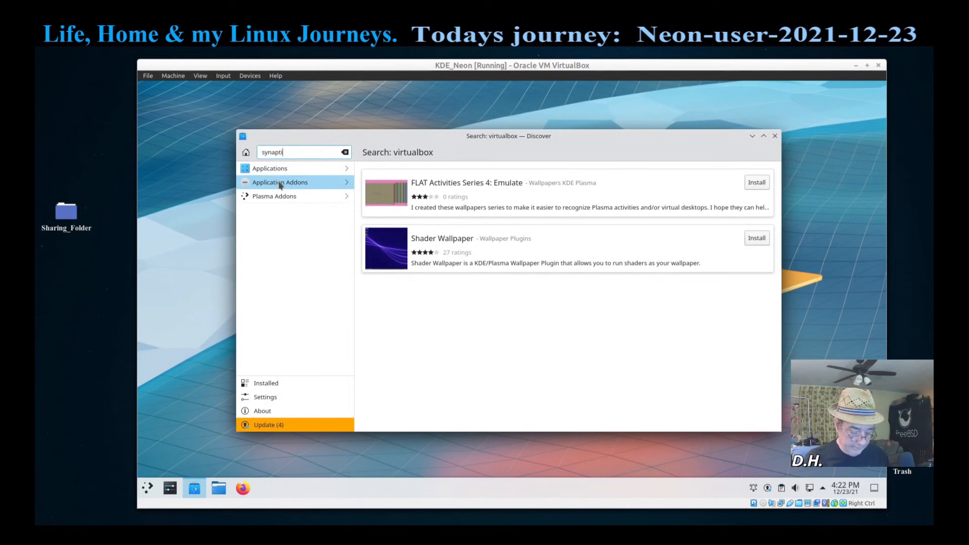
pyautogui.write('c')
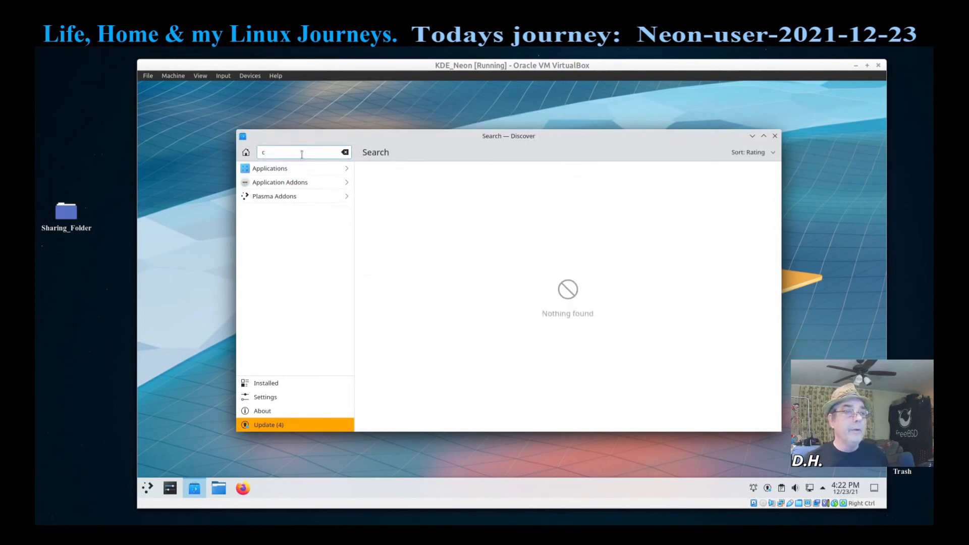
pyautogui.click(775, 136)
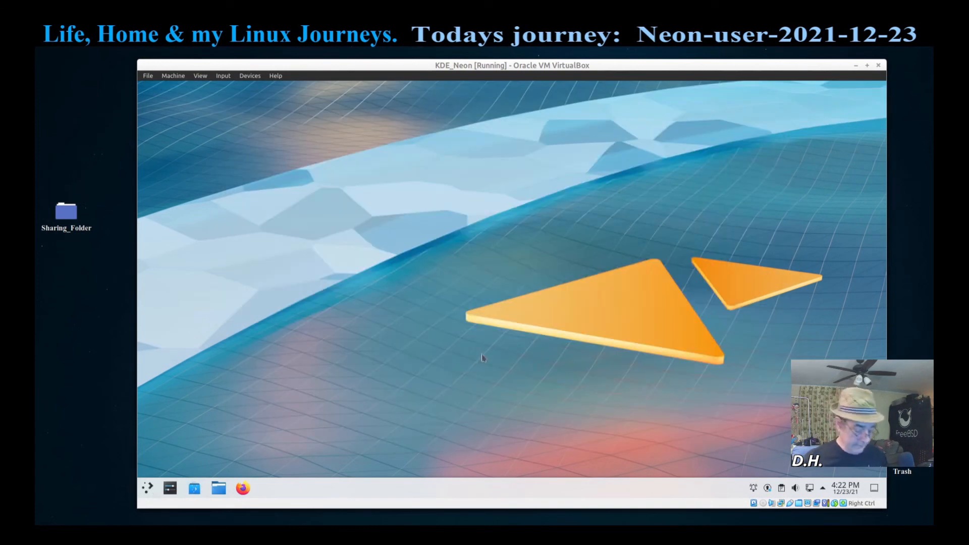
# Step: Open Konsole and run 'apt search virtualbox', scrolling through the results
pyautogui.hotkey('ctrl', 'alt', 't')
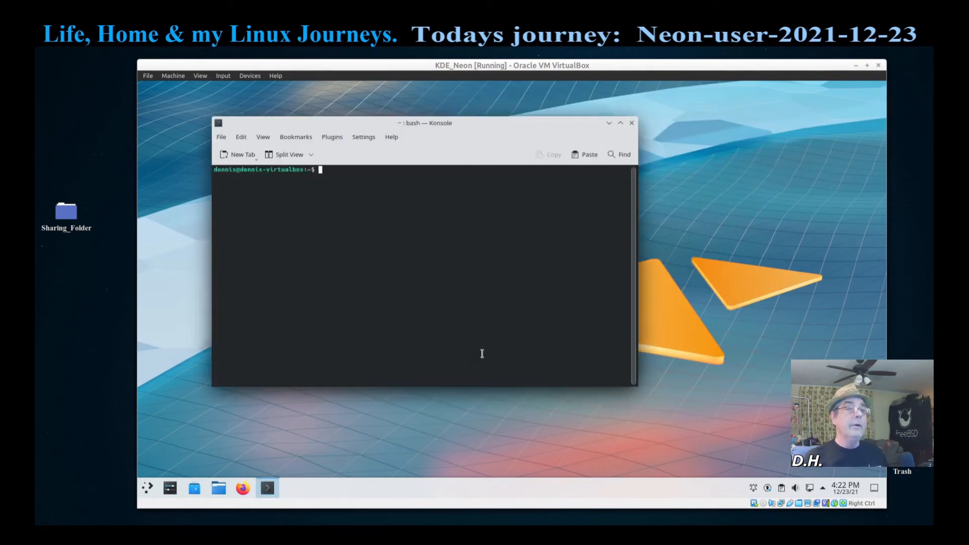
pyautogui.write('a')
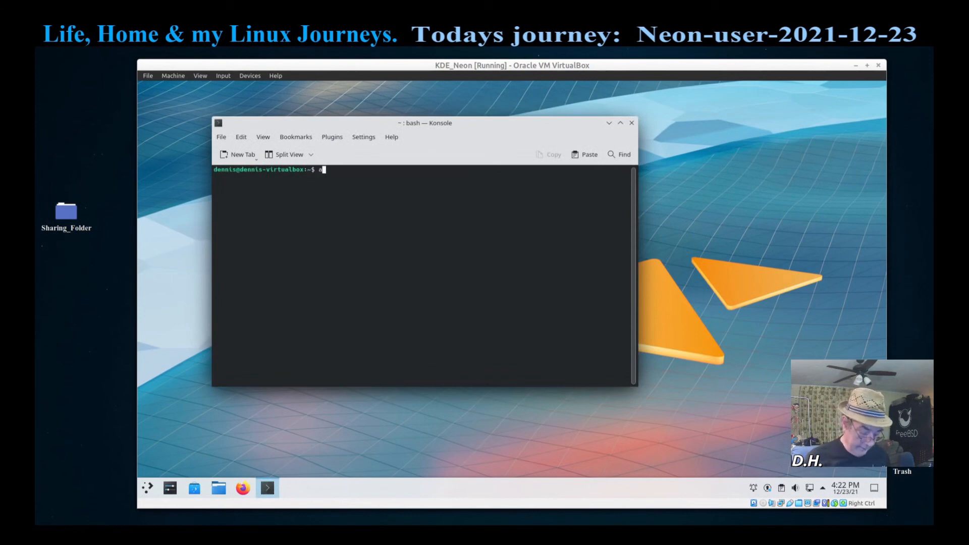
pyautogui.write('pt sea')
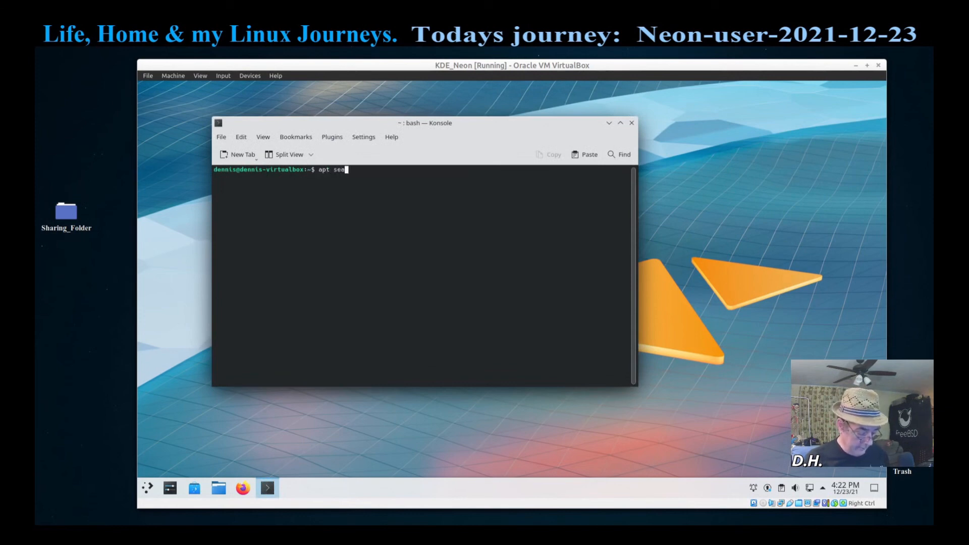
pyautogui.write('rch vi')
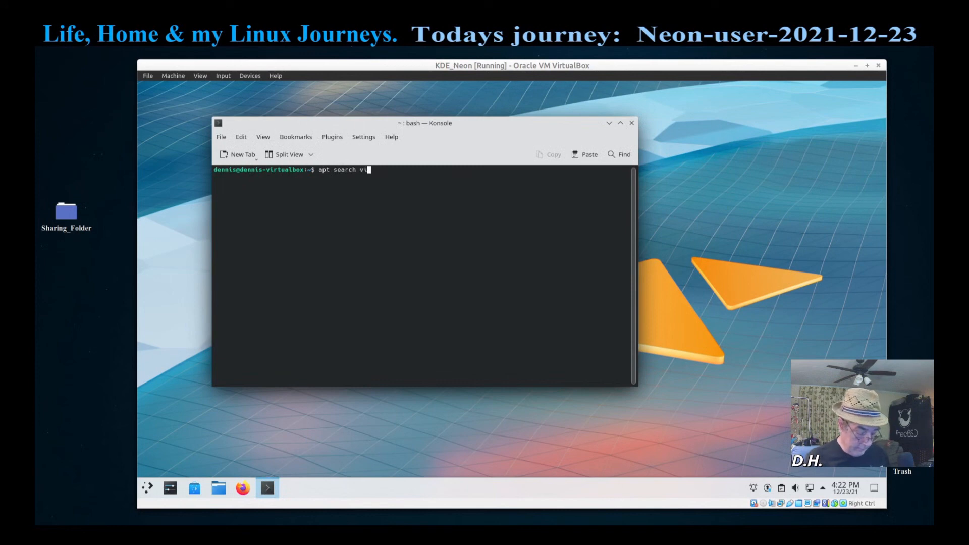
pyautogui.write('rtualb')
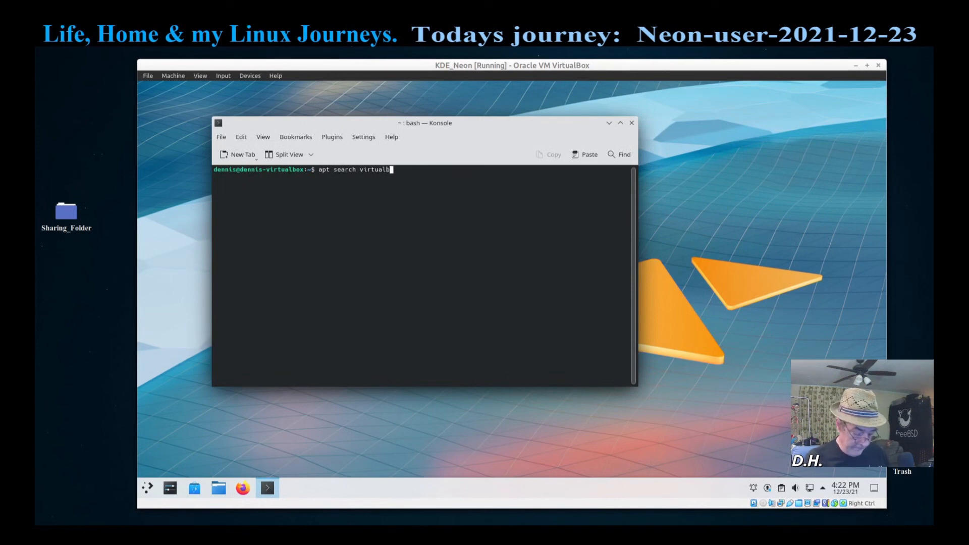
pyautogui.write('ox')
pyautogui.press('Return')
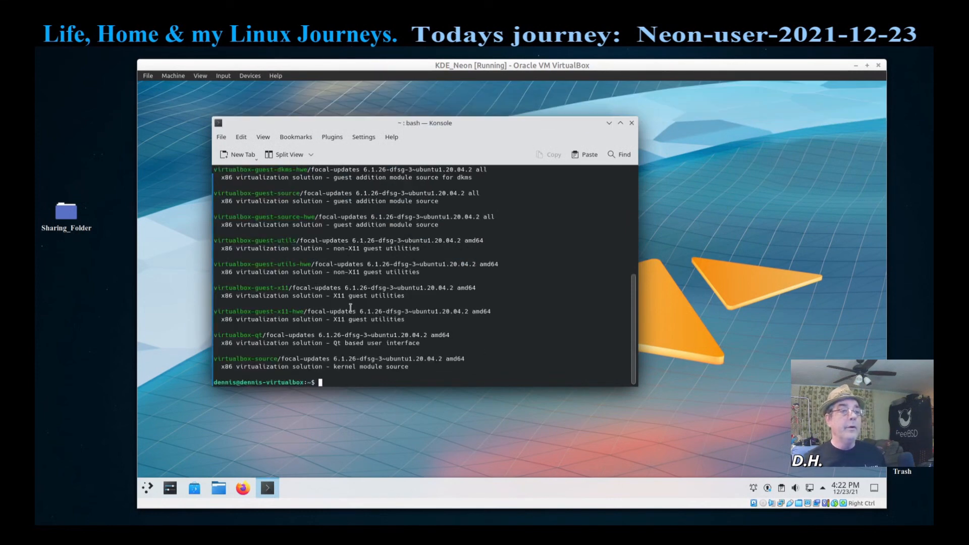
pyautogui.scroll(3, 311, 268)
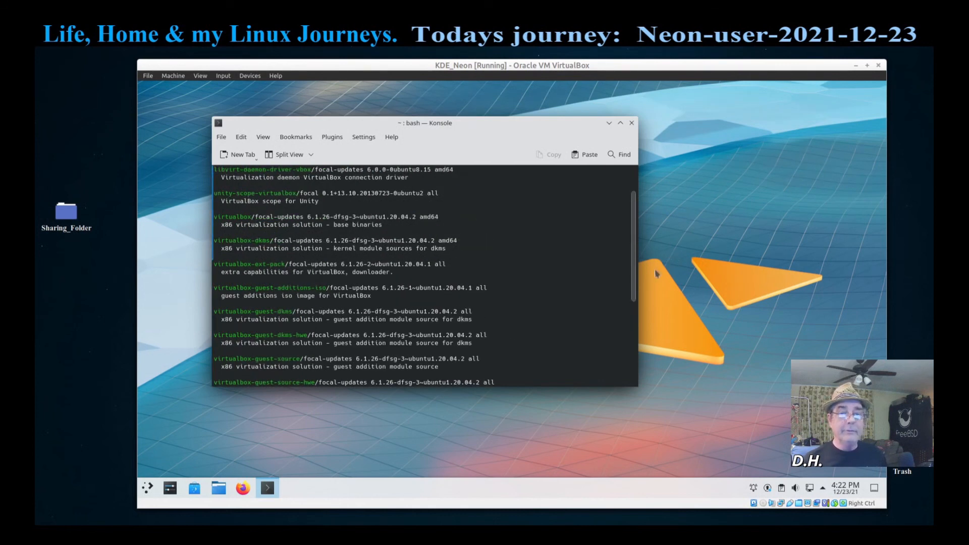
pyautogui.scroll(-1, 634, 313)
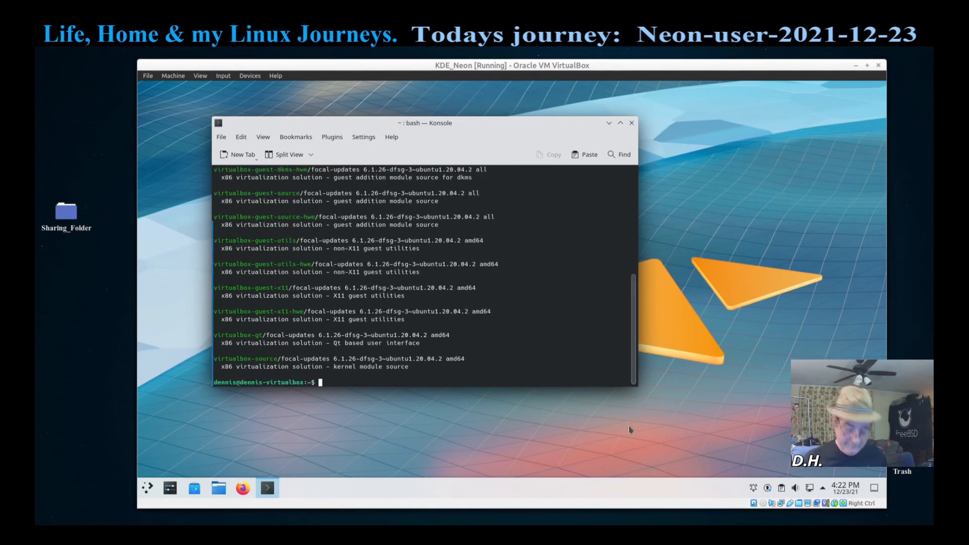
# Step: Run an apt search for synaptic, confirm it is installed, and close Konsole
pyautogui.write('virtualbox')
pyautogui.press('BackSpace')
pyautogui.press('BackSpace')
pyautogui.press('BackSpace')
pyautogui.press('BackSpace')
pyautogui.press('BackSpace')
pyautogui.press('BackSpace')
pyautogui.press('BackSpace')
pyautogui.press('BackSpace')
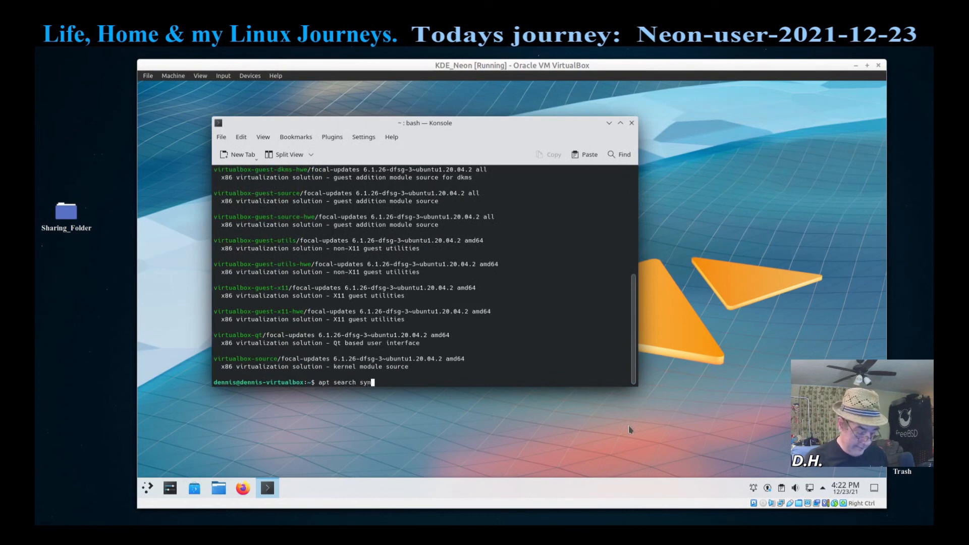
pyautogui.write('synaptic')
pyautogui.press('Return')
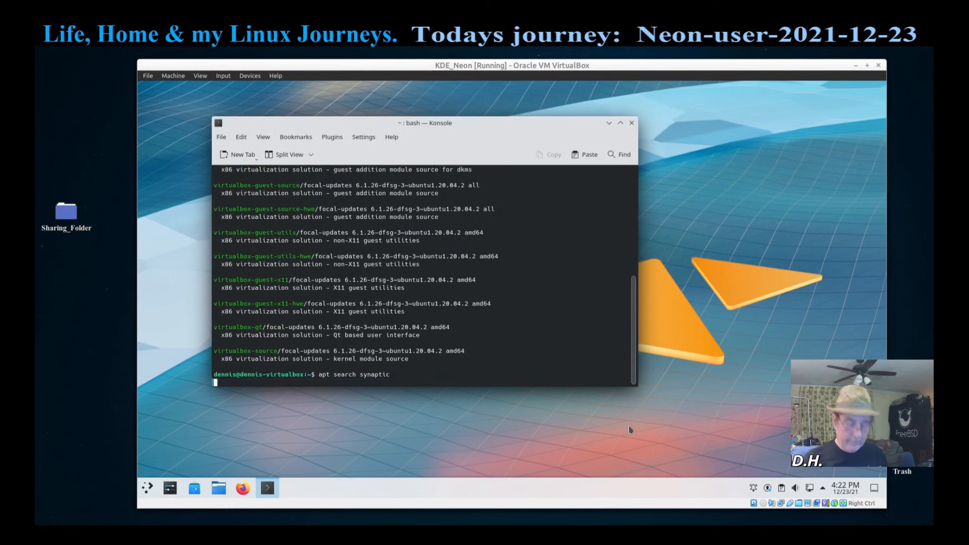
pyautogui.click(631, 123)
pyautogui.click(145, 495)
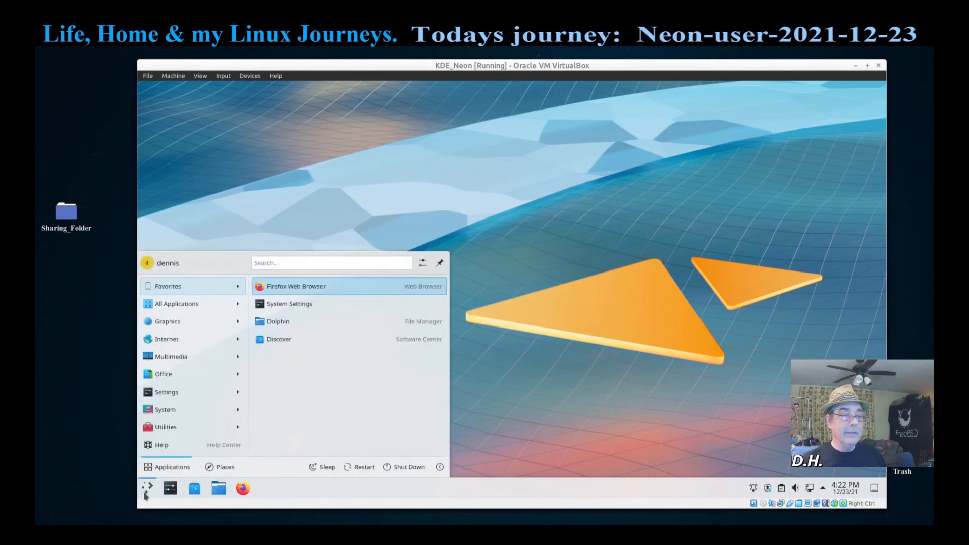
pyautogui.moveTo(186, 428)
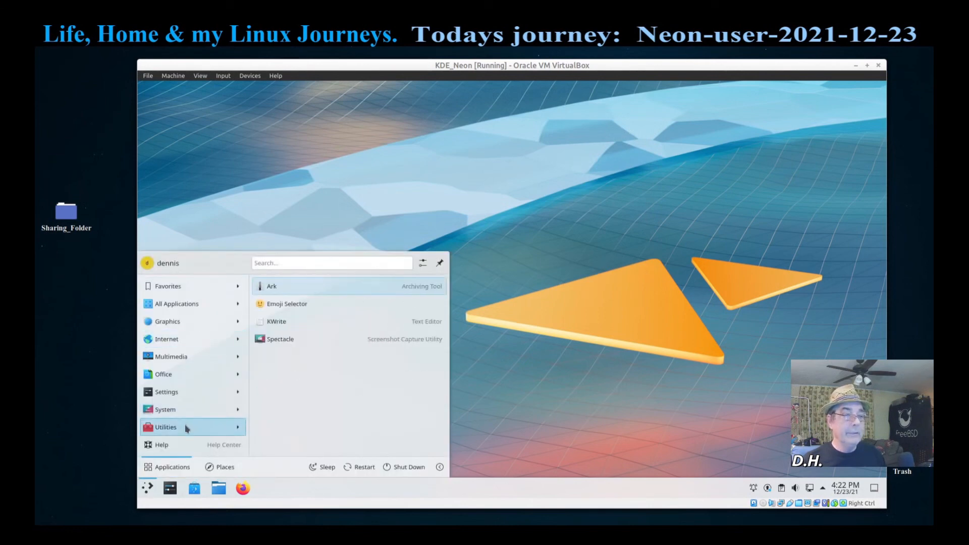
pyautogui.moveTo(182, 400)
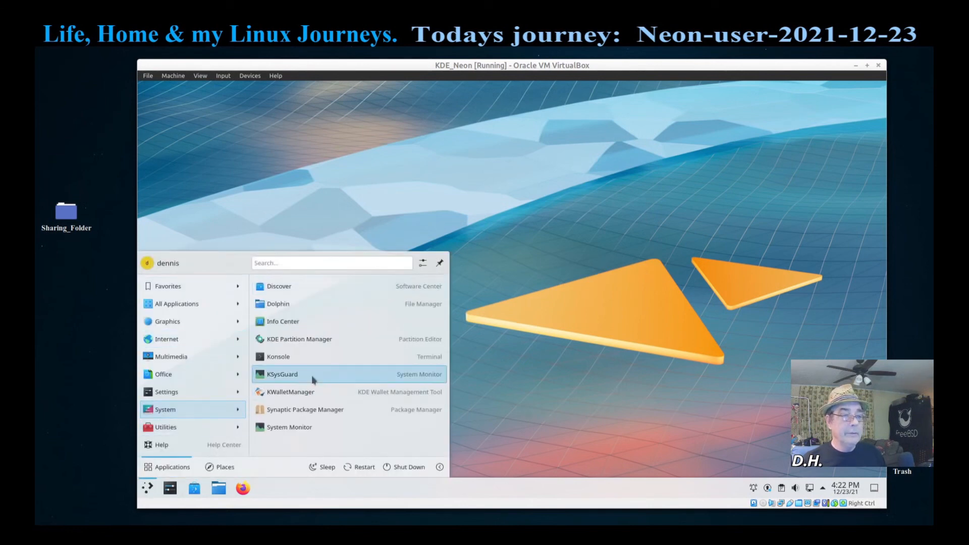
pyautogui.click(319, 410)
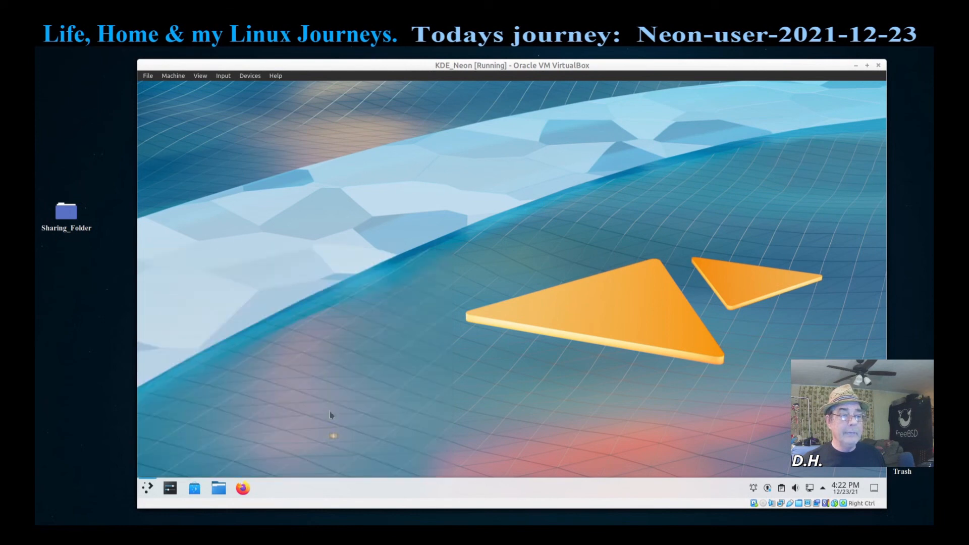
pyautogui.write('•••')
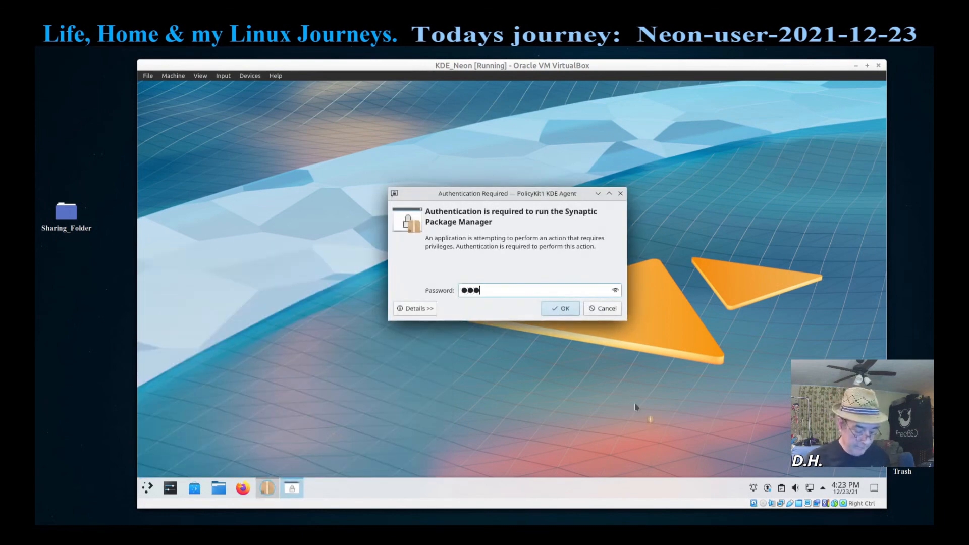
pyautogui.write('•')
pyautogui.press('Return')
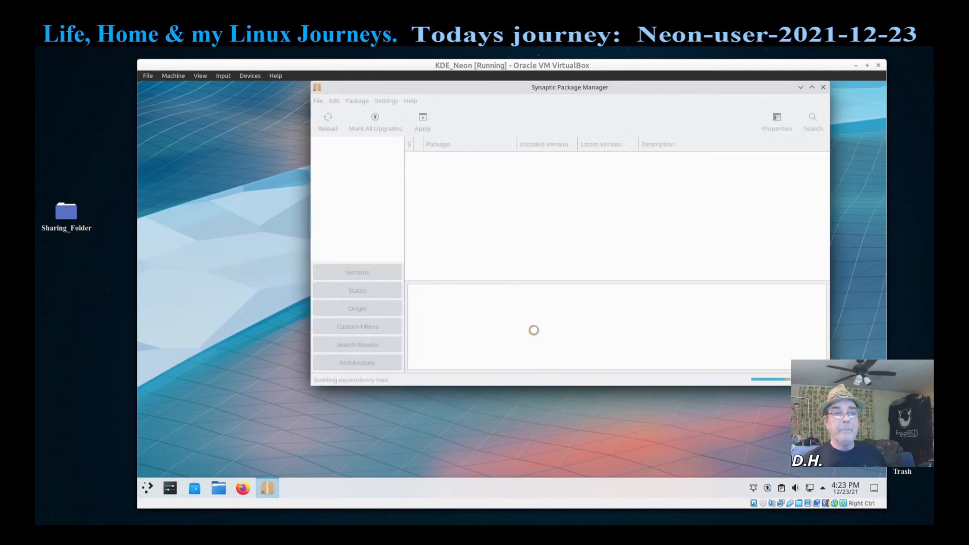
pyautogui.moveTo(561, 90); pyautogui.dragTo(452, 146)
pyautogui.click(708, 181)
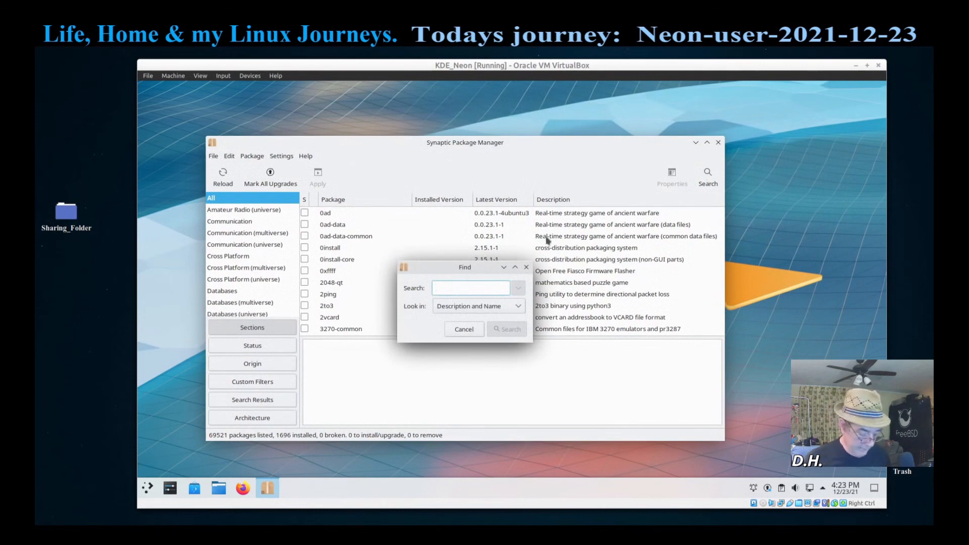
pyautogui.write('virtualbox')
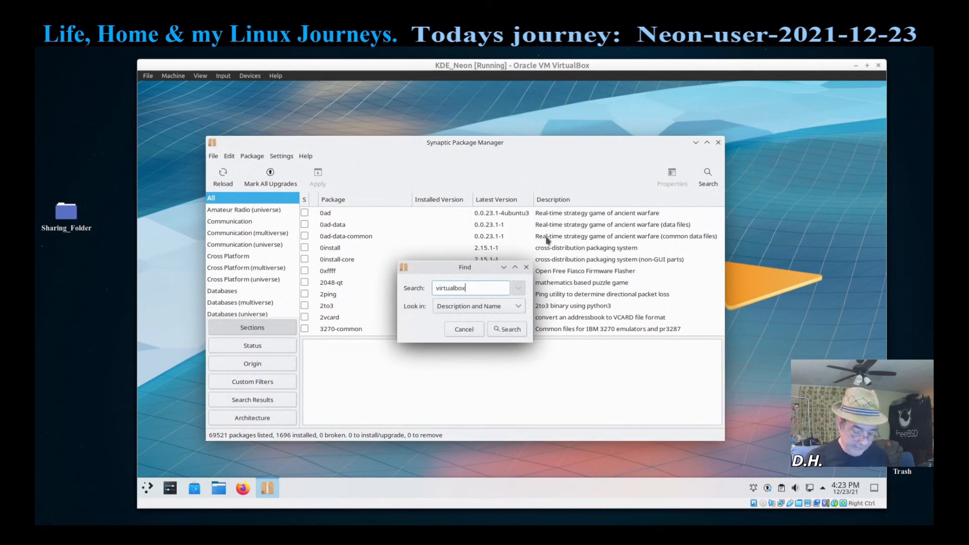
pyautogui.press('Return')
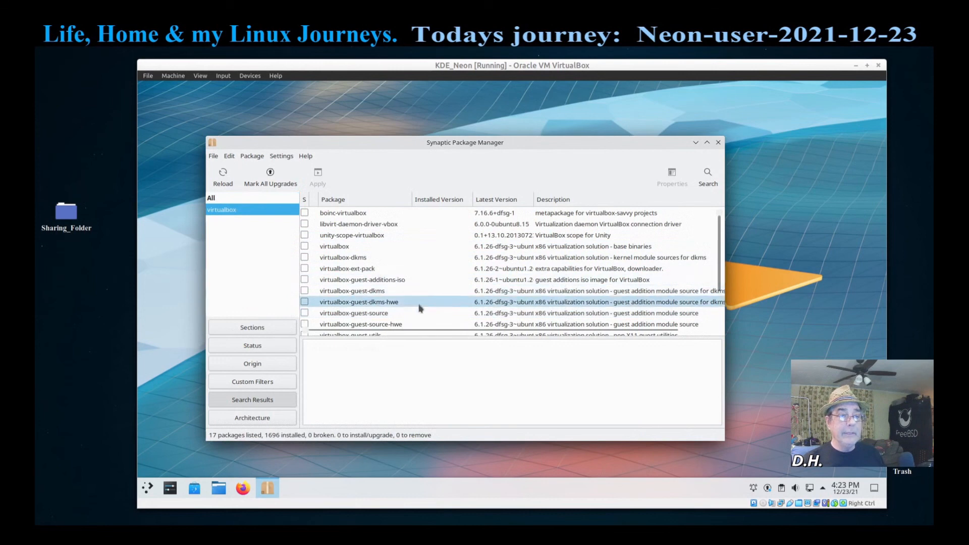
pyautogui.scroll(-3, 418, 302)
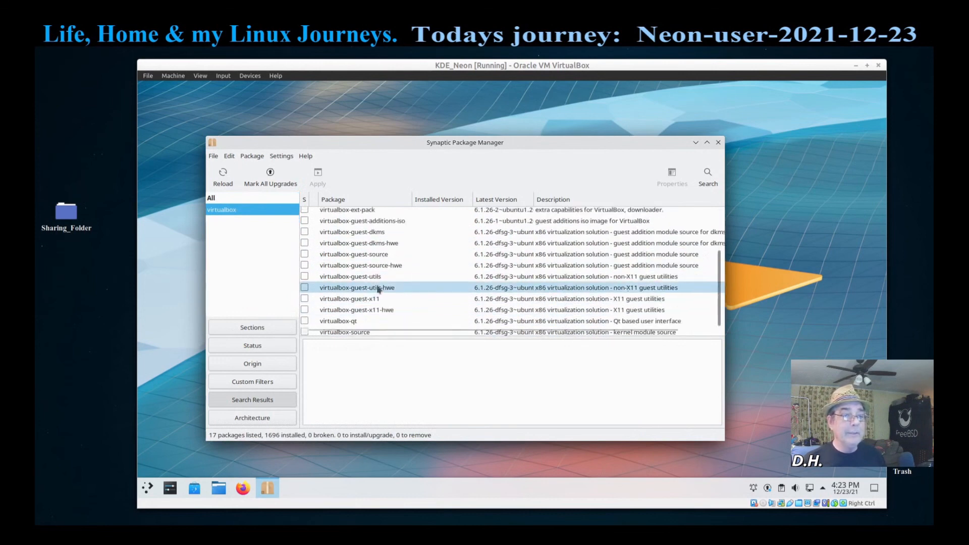
pyautogui.scroll(3, 417, 289)
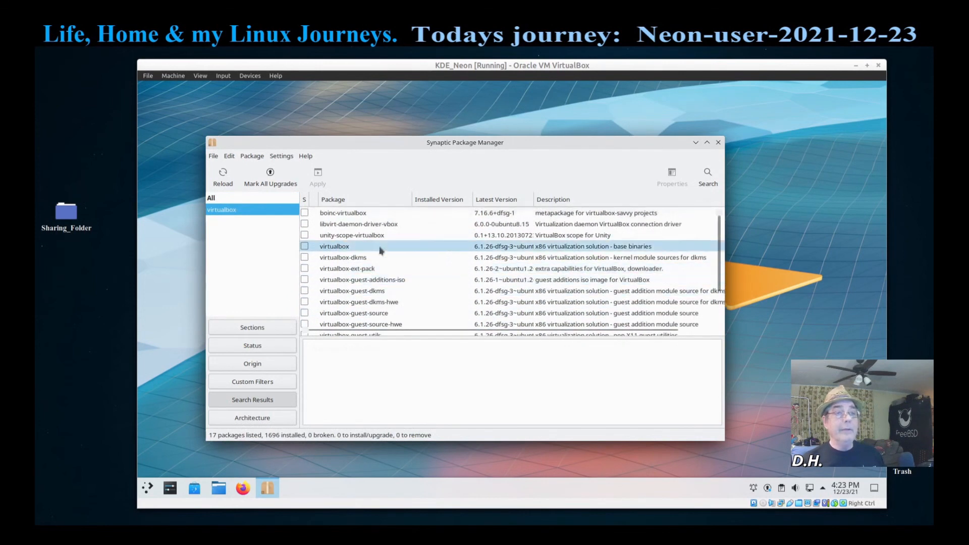
pyautogui.click(718, 142)
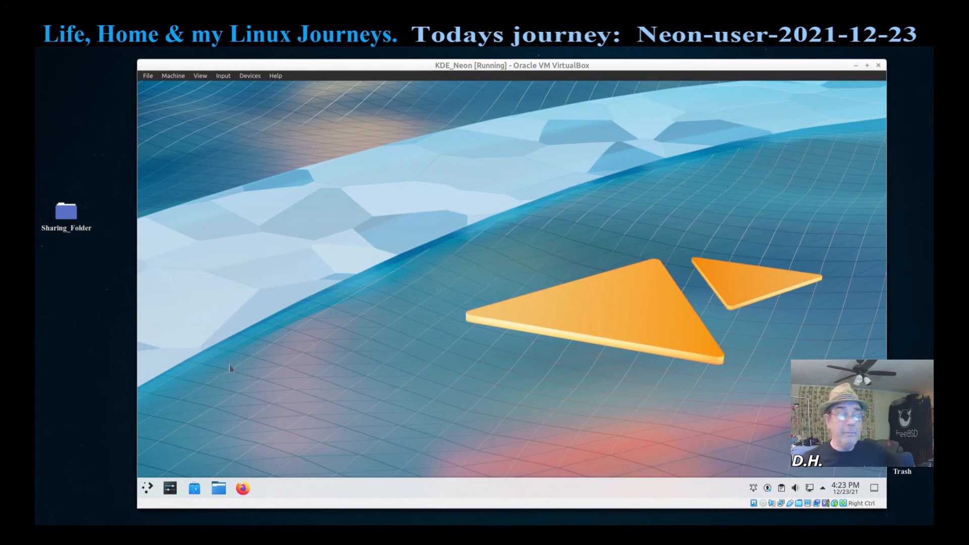
# Step: Launch System Monitor from System, restore it from maximized and move it toward the centre
pyautogui.click(148, 488)
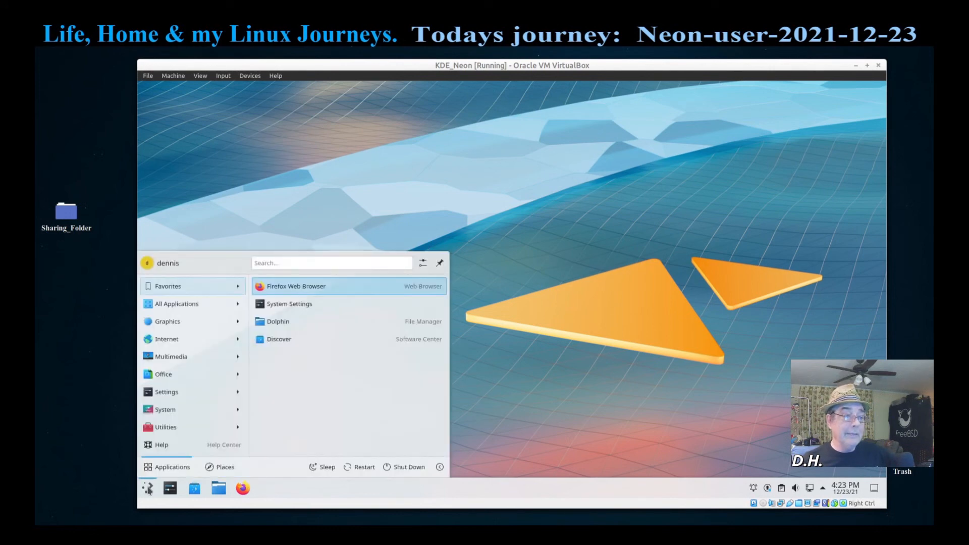
pyautogui.moveTo(180, 410)
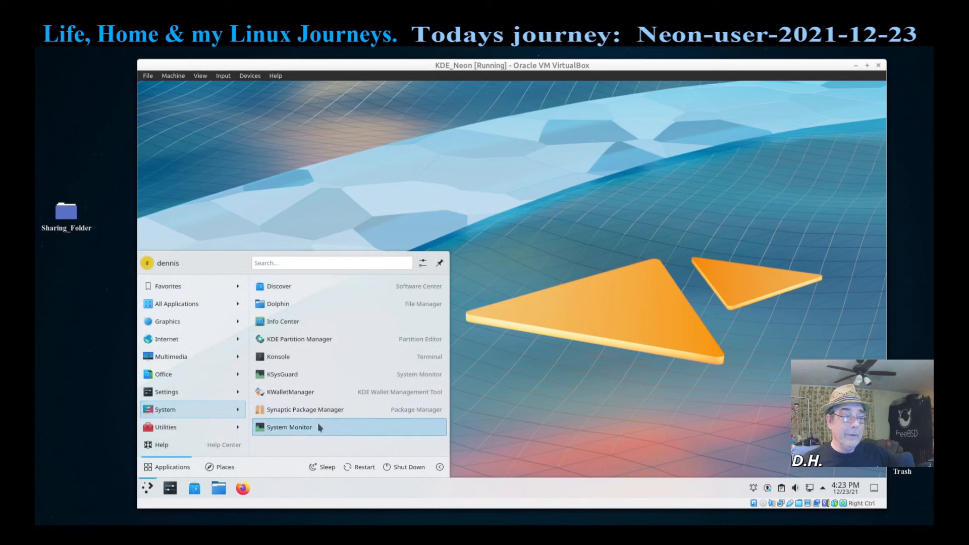
pyautogui.click(314, 374)
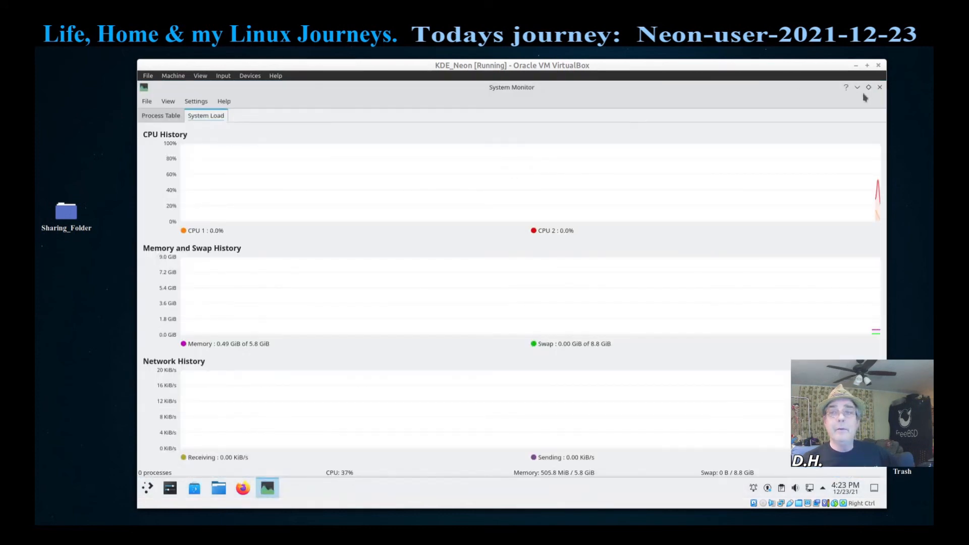
pyautogui.click(867, 88)
pyautogui.moveTo(387, 103); pyautogui.dragTo(592, 164)
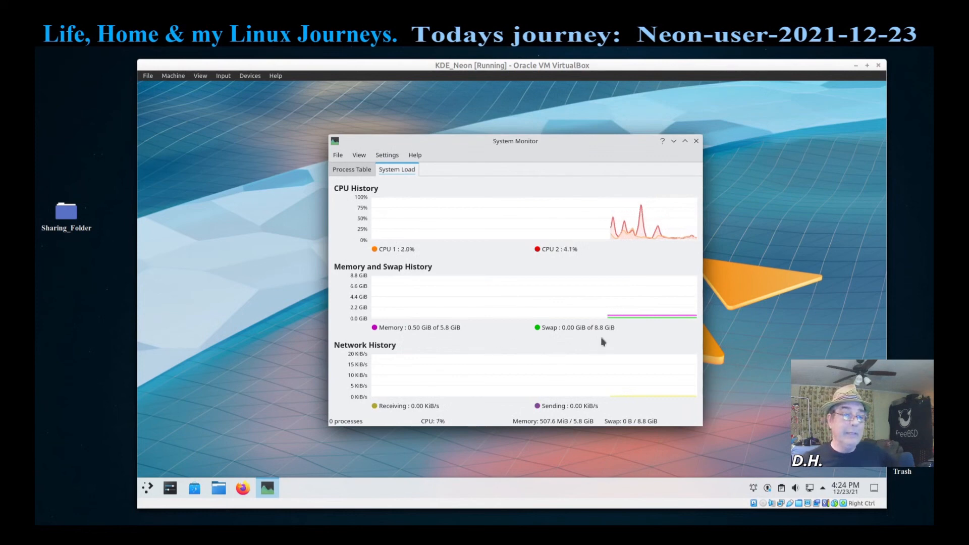
# Step: Search 'disk' in the launcher and open KDE Partition Manager, authenticating with the password
pyautogui.click(147, 488)
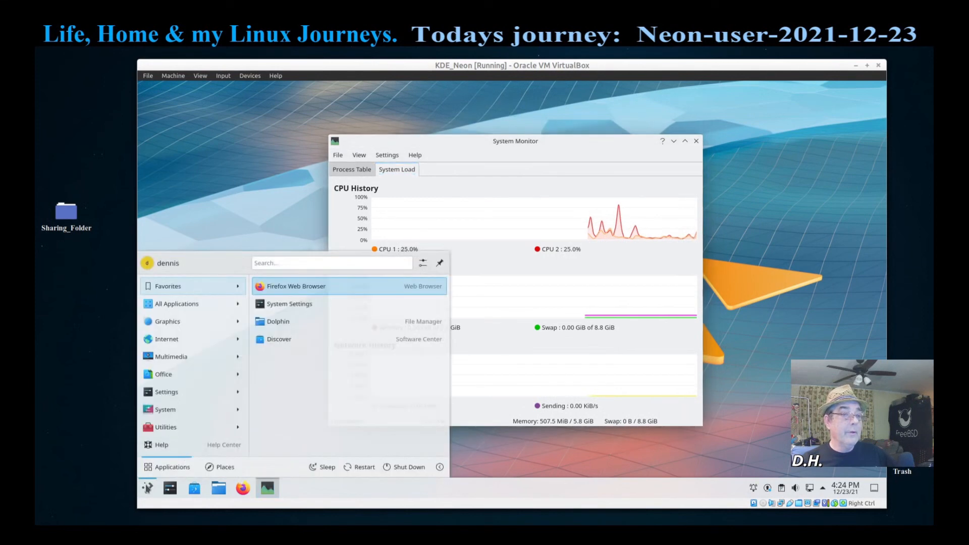
pyautogui.write('di')
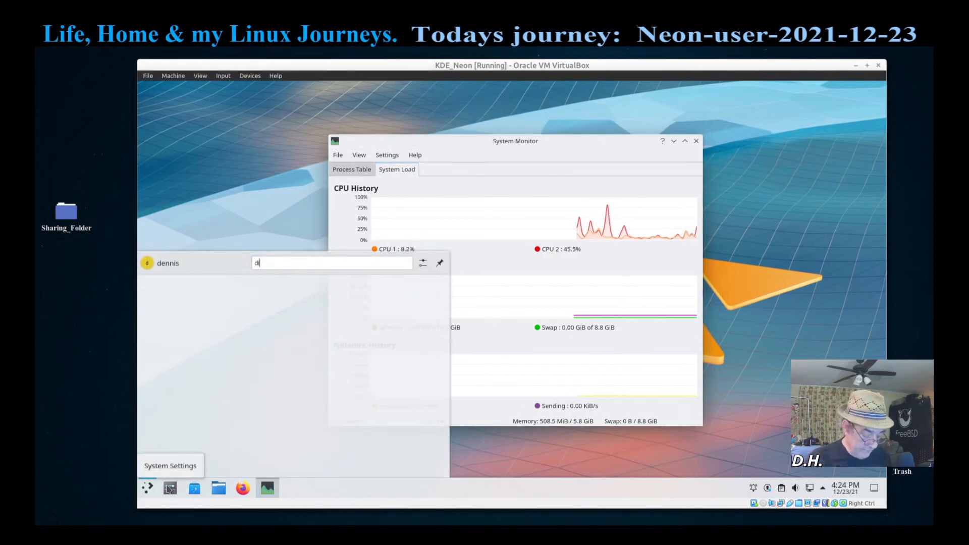
pyautogui.write('sk')
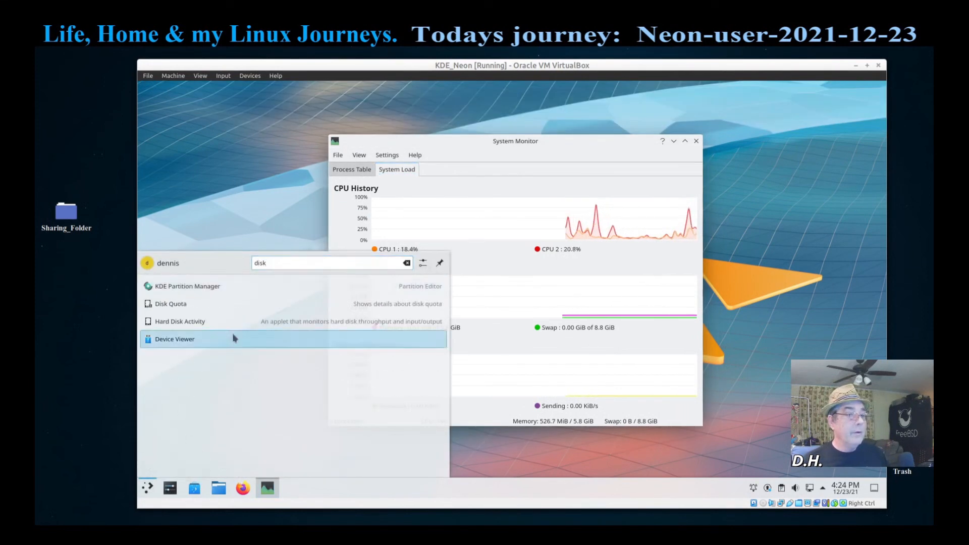
pyautogui.click(215, 287)
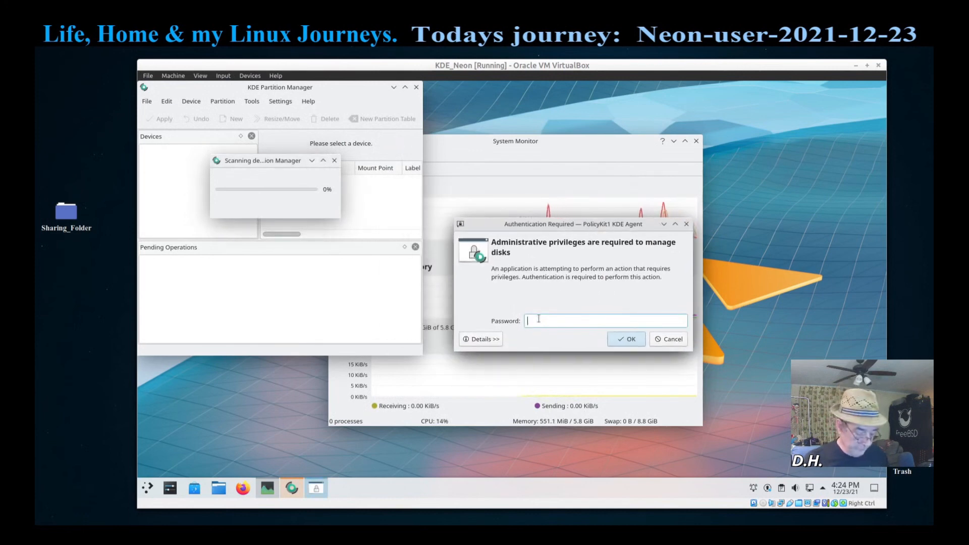
pyautogui.write('••••••')
pyautogui.press('Return')
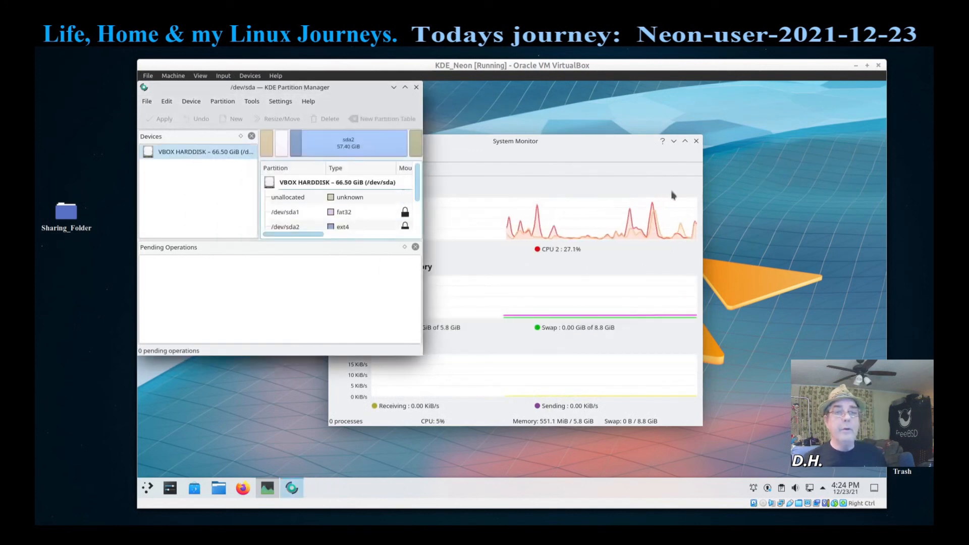
# Step: Close System Monitor, enlarge Partition Manager to inspect /dev/sda2, then close it
pyautogui.click(696, 141)
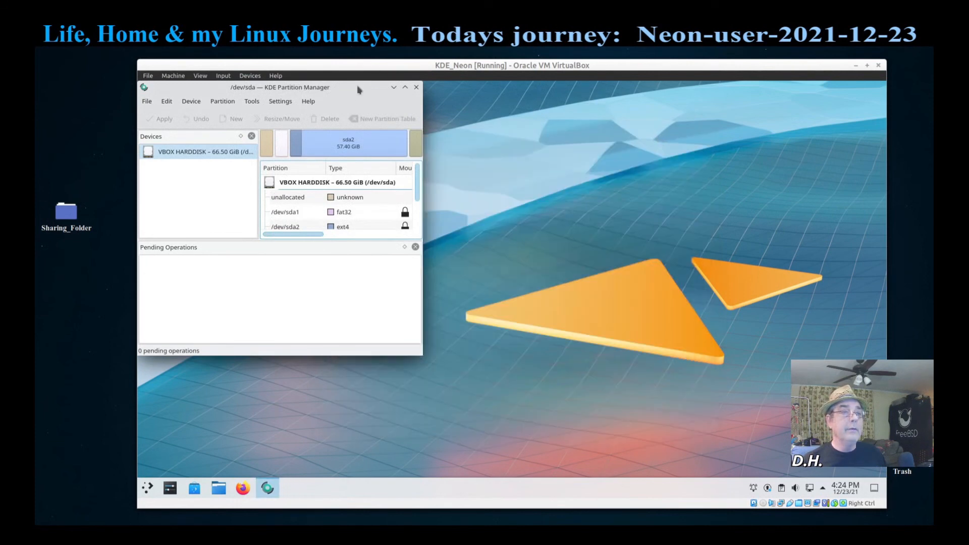
pyautogui.moveTo(356, 85); pyautogui.dragTo(560, 154)
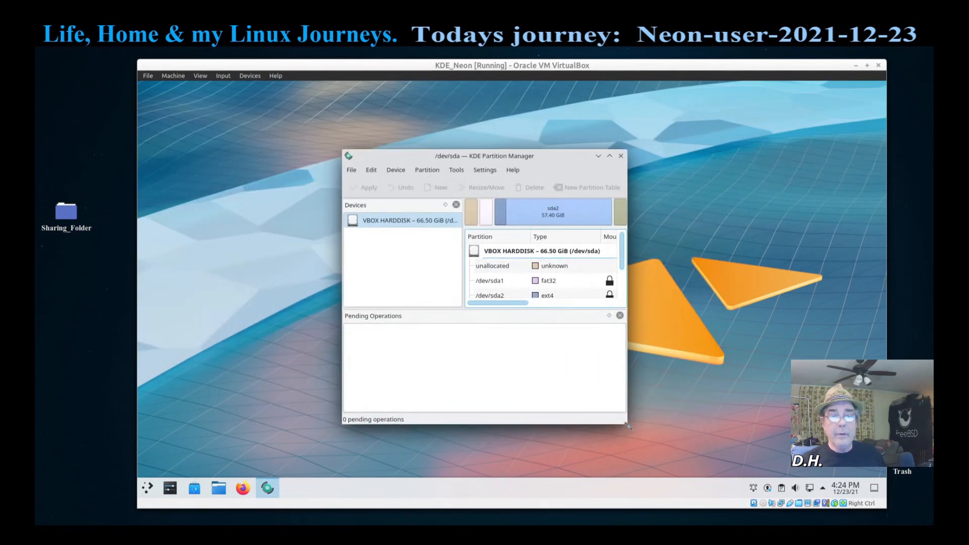
pyautogui.moveTo(628, 427); pyautogui.dragTo(886, 477)
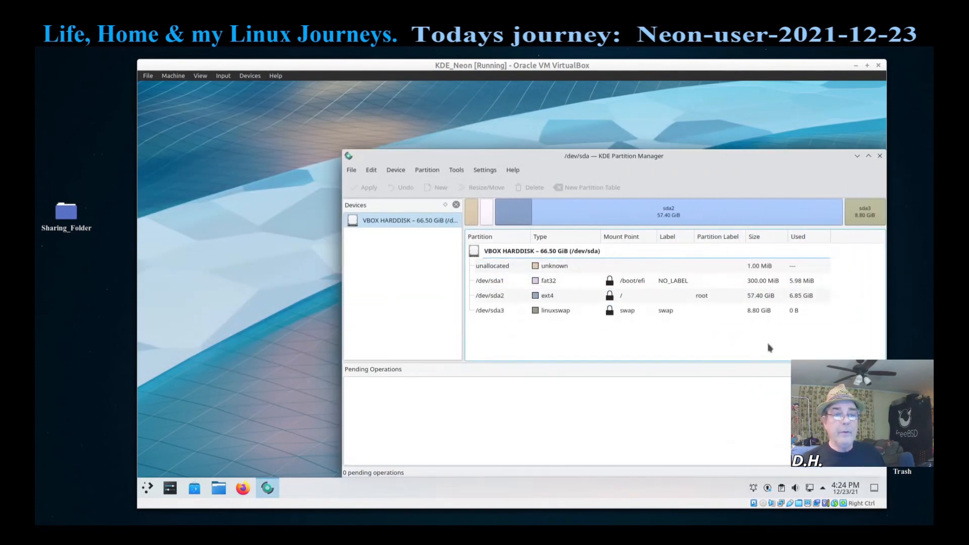
pyautogui.moveTo(674, 159); pyautogui.dragTo(514, 113)
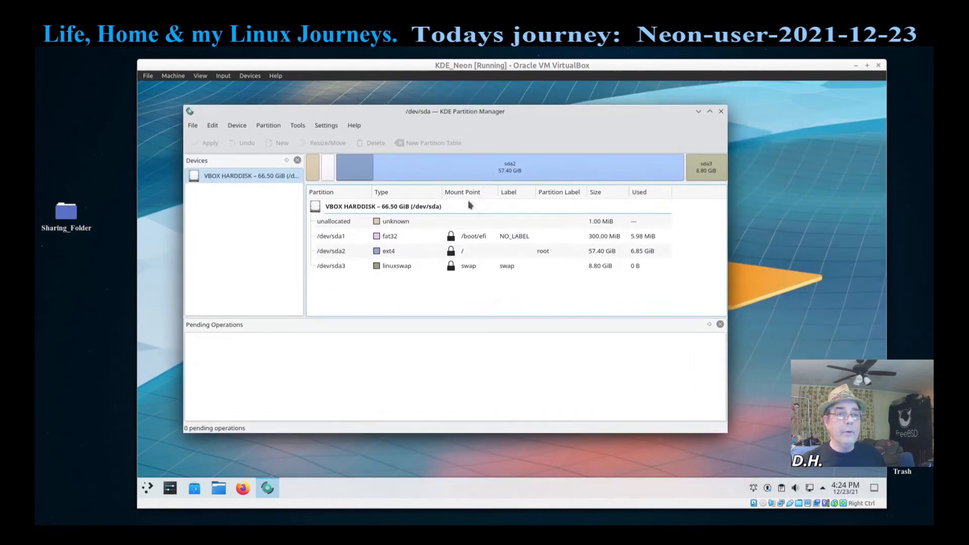
pyautogui.click(459, 250)
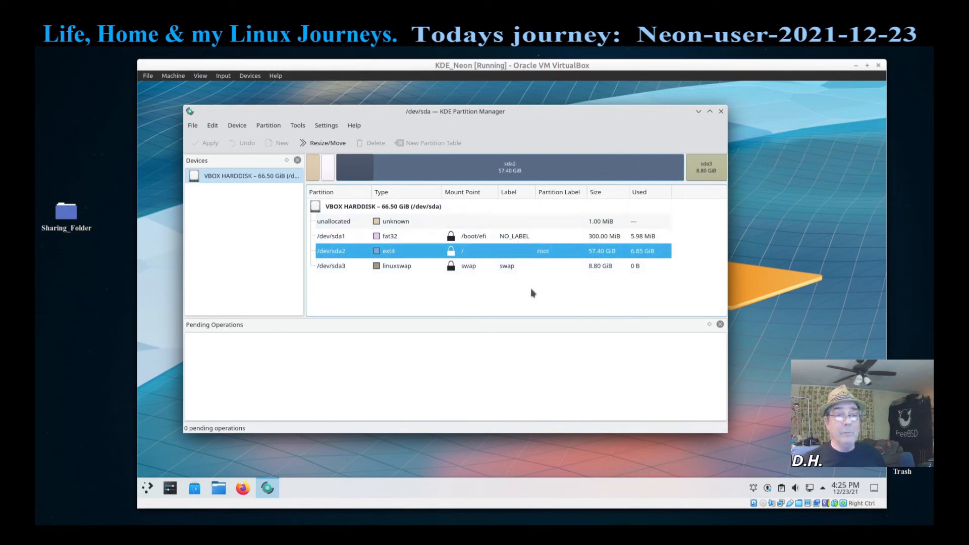
pyautogui.click(721, 112)
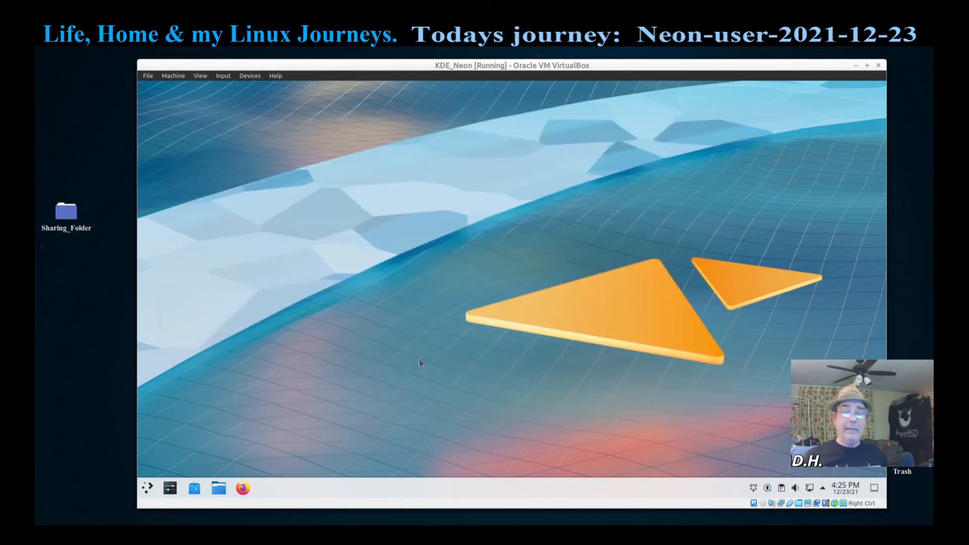